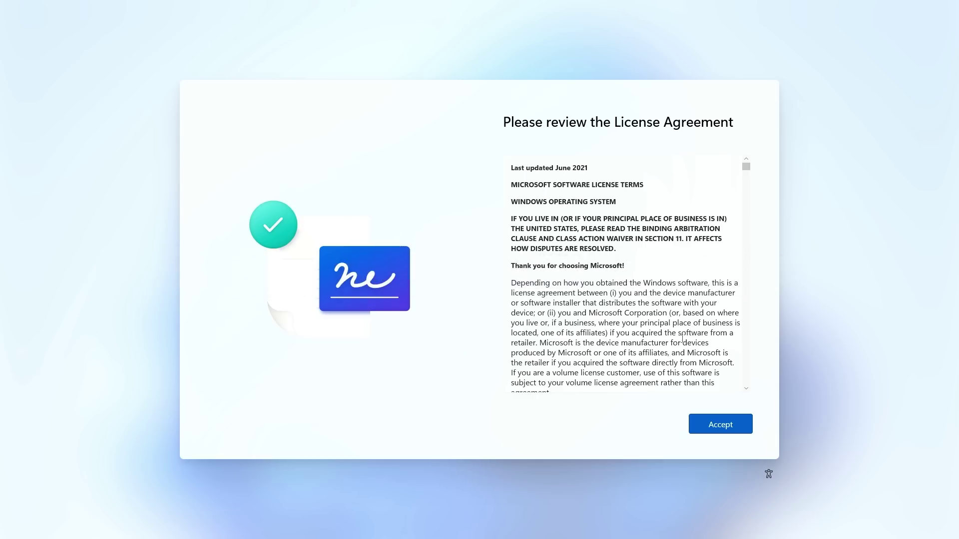
Accept the licence, skip device naming, and bypass Microsoft sign-in with dummy 'user' to create a local account
click(698, 433)
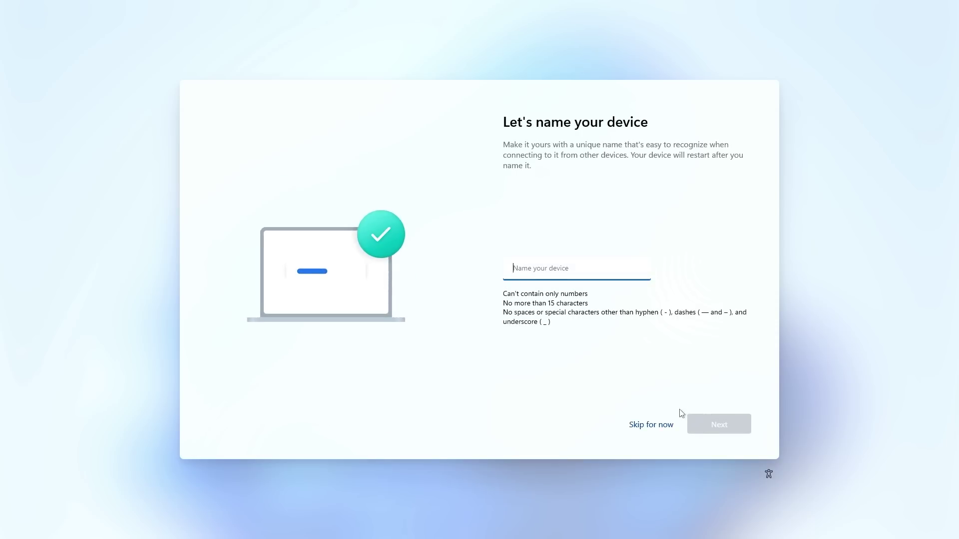
click(651, 425)
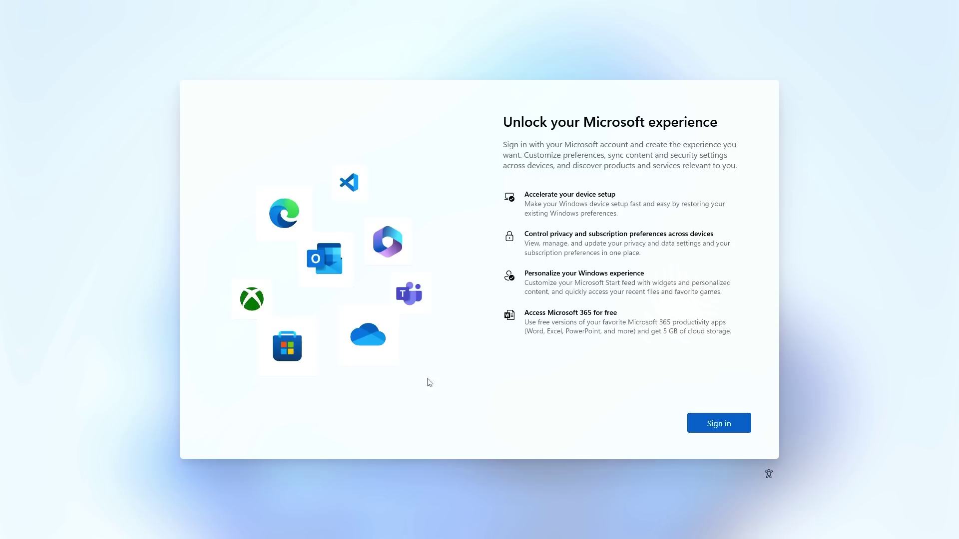
click(709, 427)
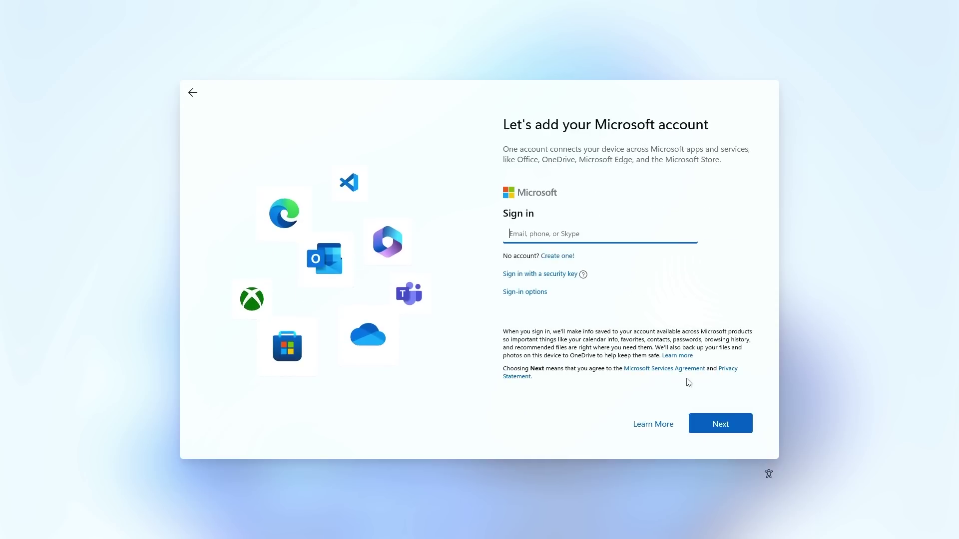
text(user)
key(Return)
key(Return)
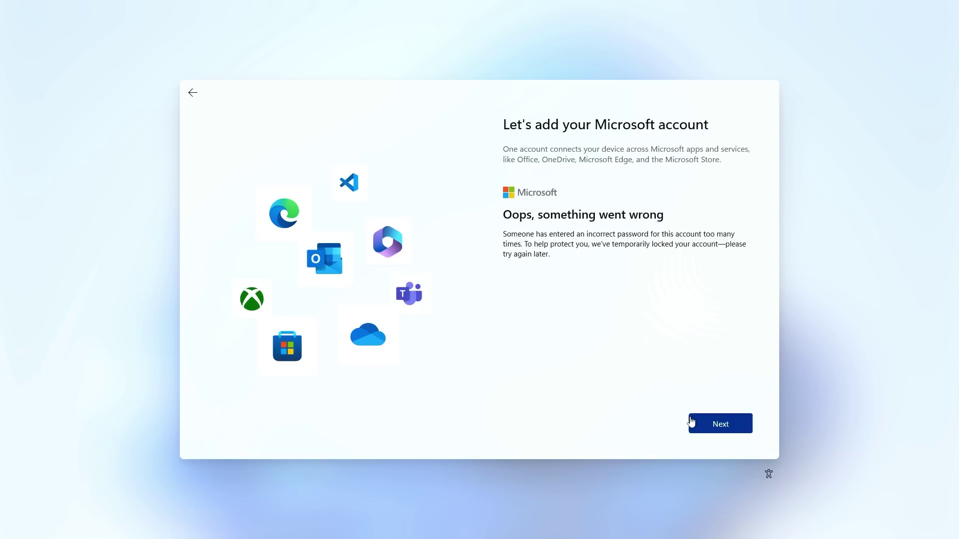
click(695, 424)
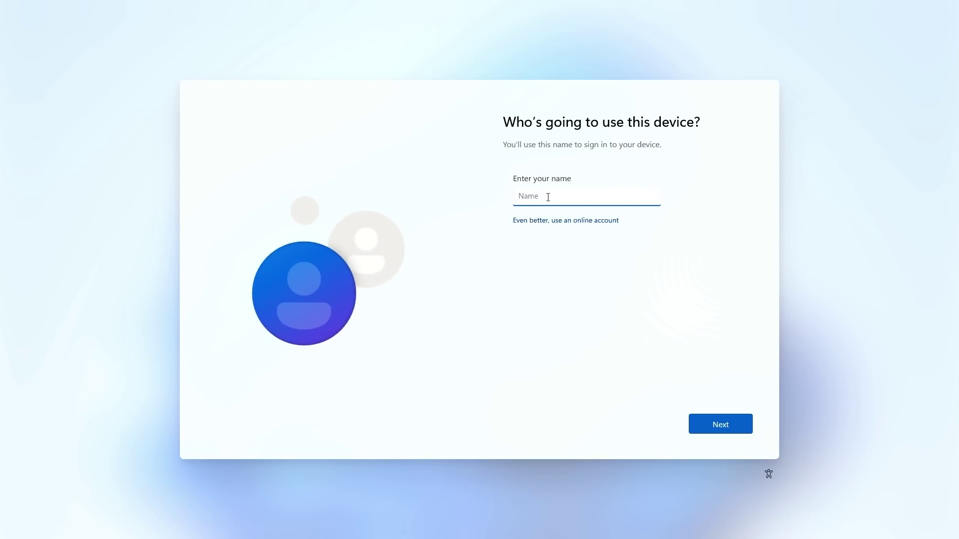
key(Return)
key(Return)
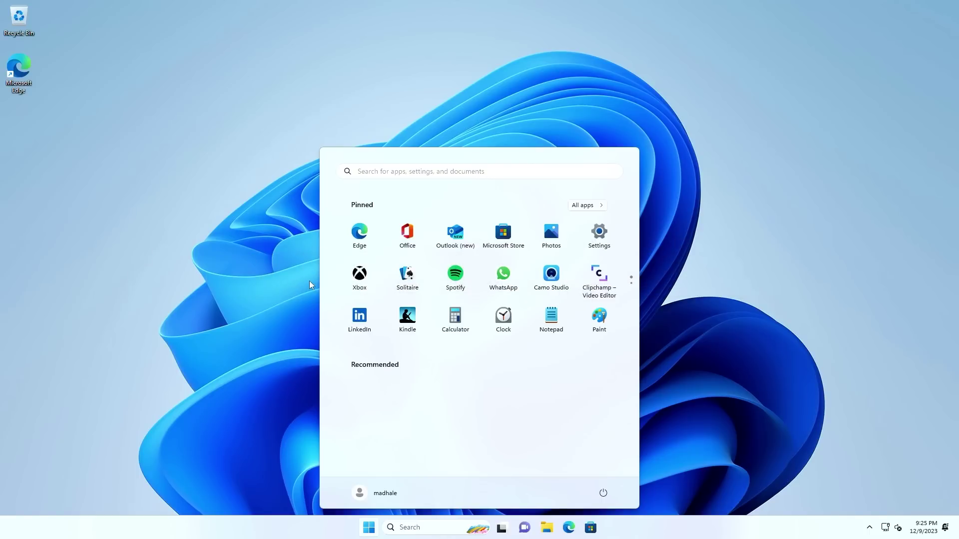
Uninstall Xbox, Solitaire Collection and WhatsApp from the Start menu
right_click(372, 278)
click(413, 355)
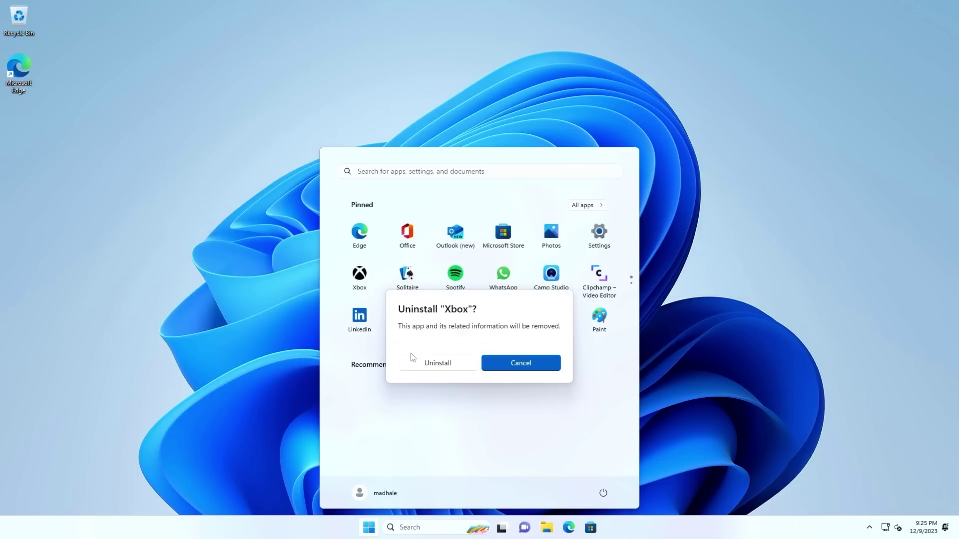
click(439, 361)
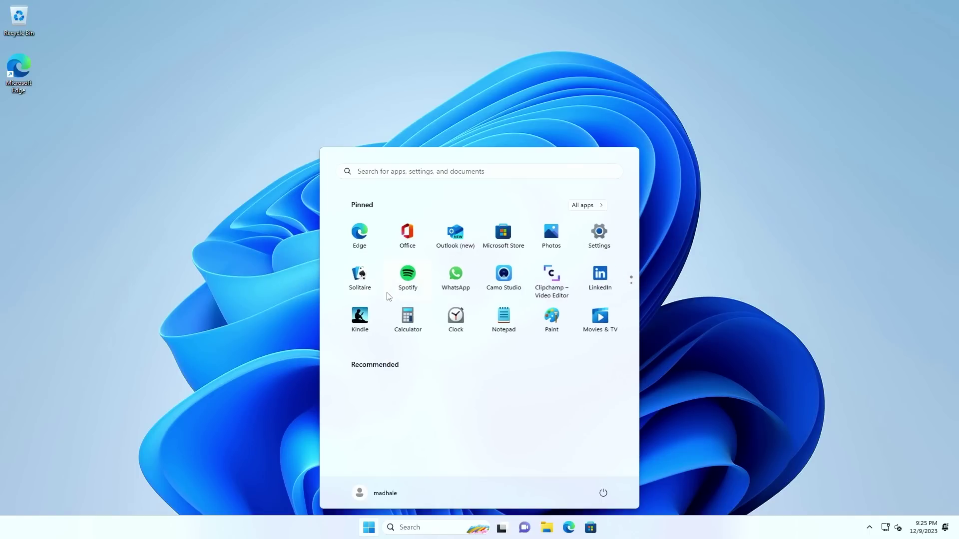
right_click(378, 294)
click(410, 361)
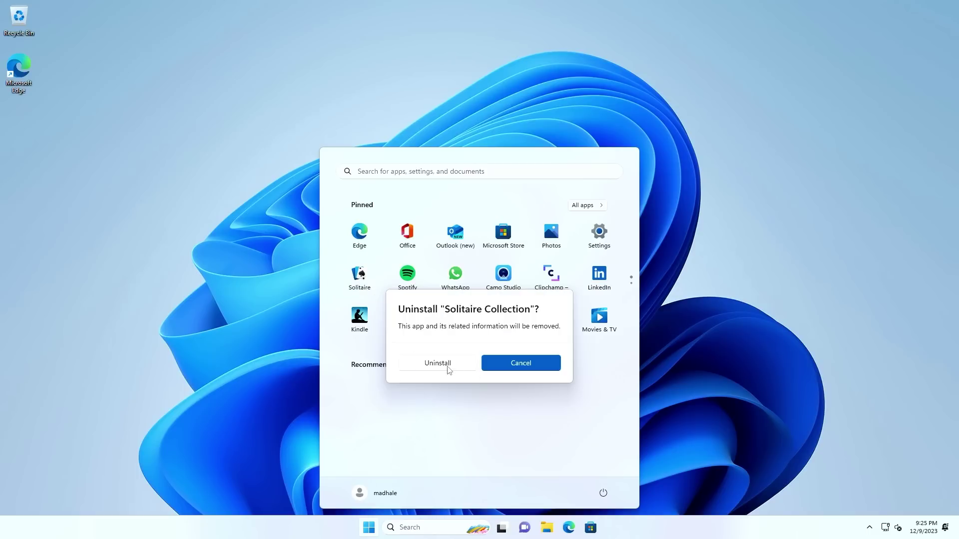
click(445, 368)
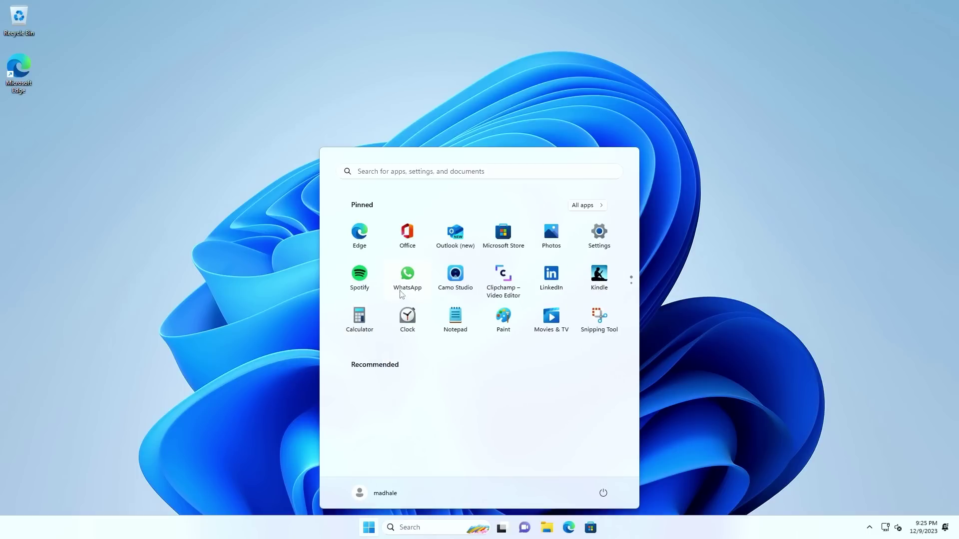
right_click(409, 286)
click(443, 328)
click(452, 364)
Uninstall Spotify, Camo Studio, Clipchamp and LinkedIn from the Start menu
right_click(408, 277)
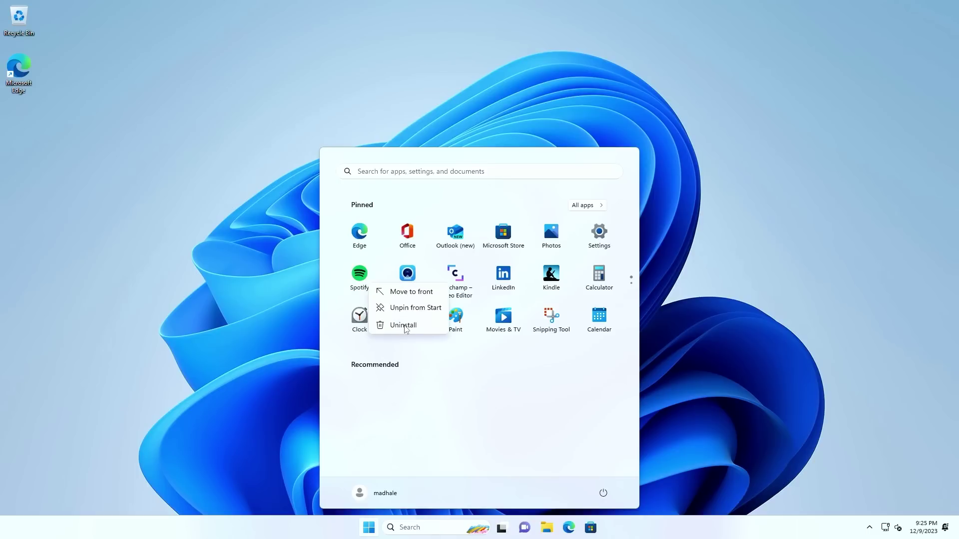
click(403, 326)
click(459, 360)
right_click(380, 286)
click(413, 326)
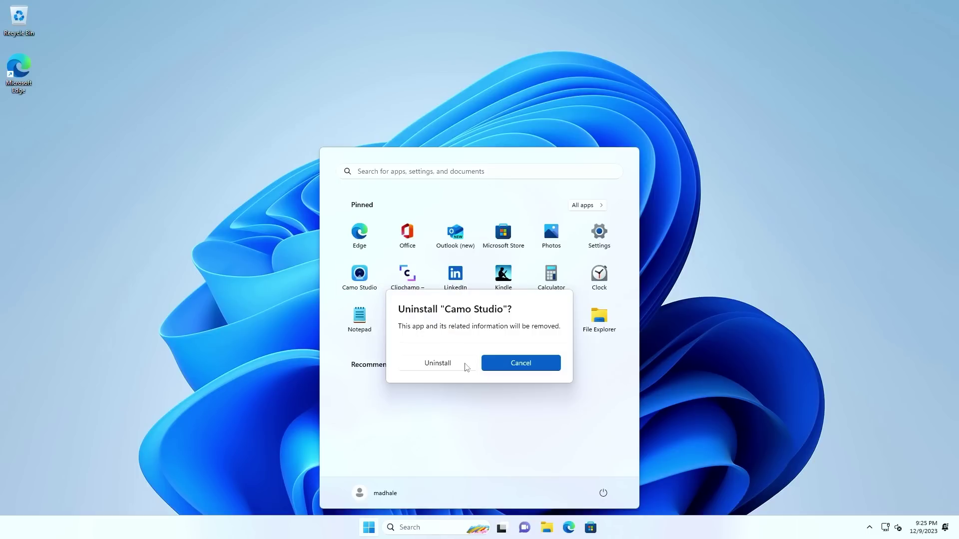
click(457, 368)
right_click(378, 288)
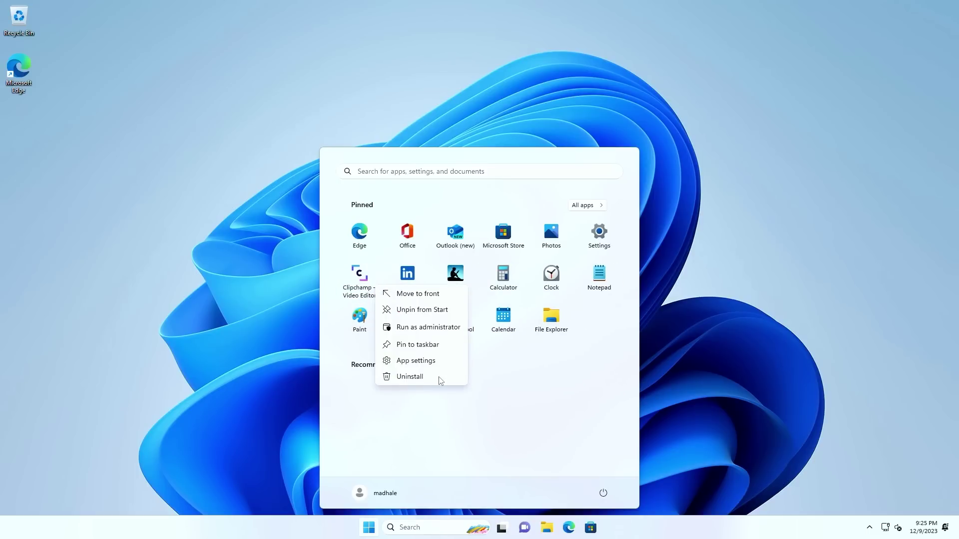
click(437, 379)
click(442, 364)
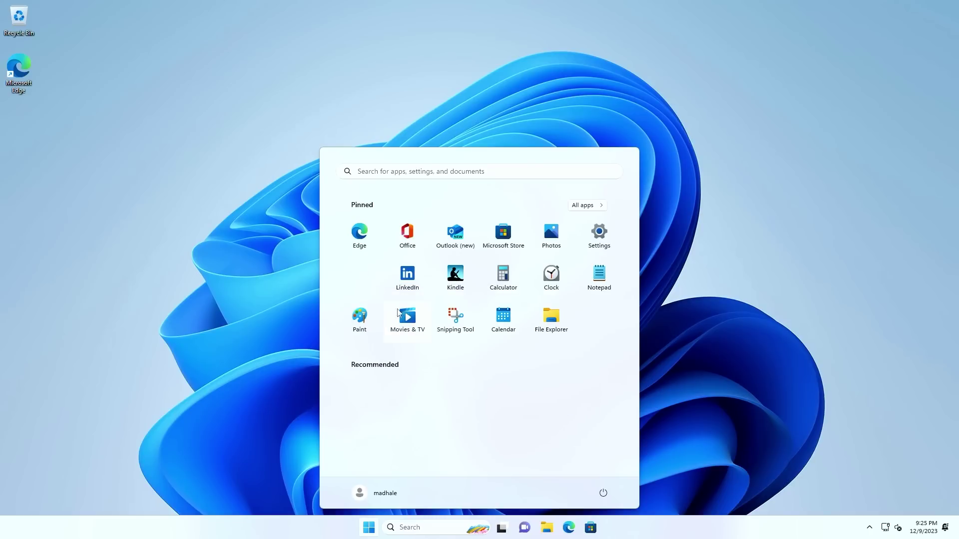
right_click(369, 286)
click(396, 327)
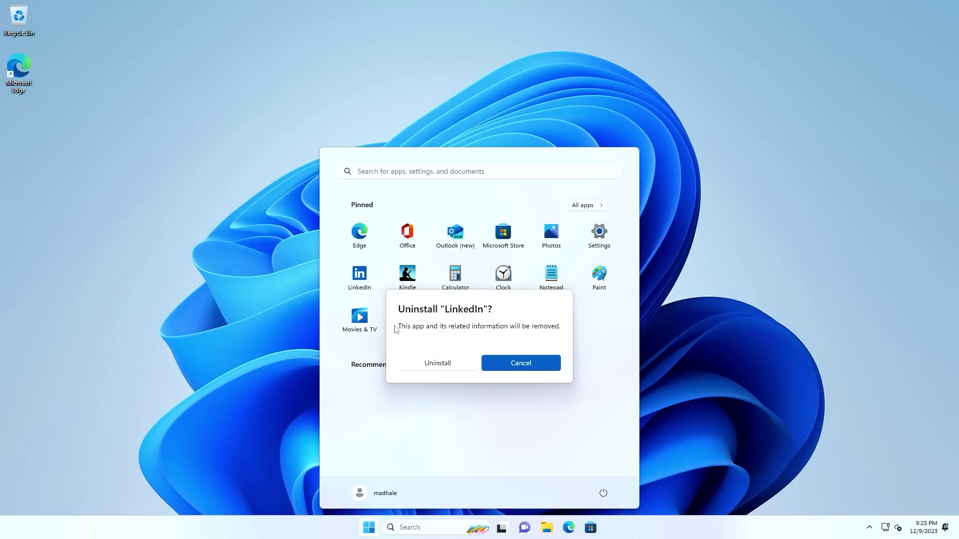
click(452, 367)
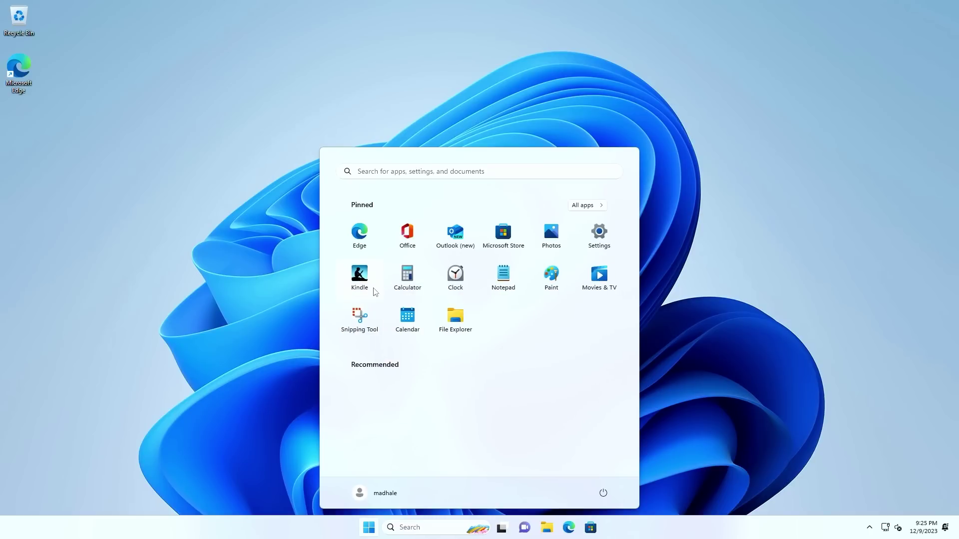
Unpin Kindle from Start and uninstall Office and Outlook (new)
right_click(371, 289)
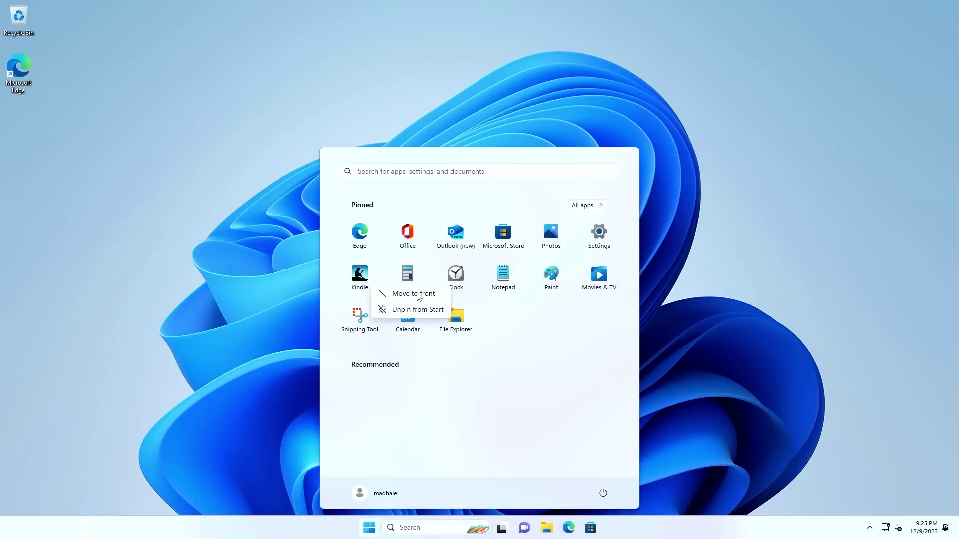
click(414, 310)
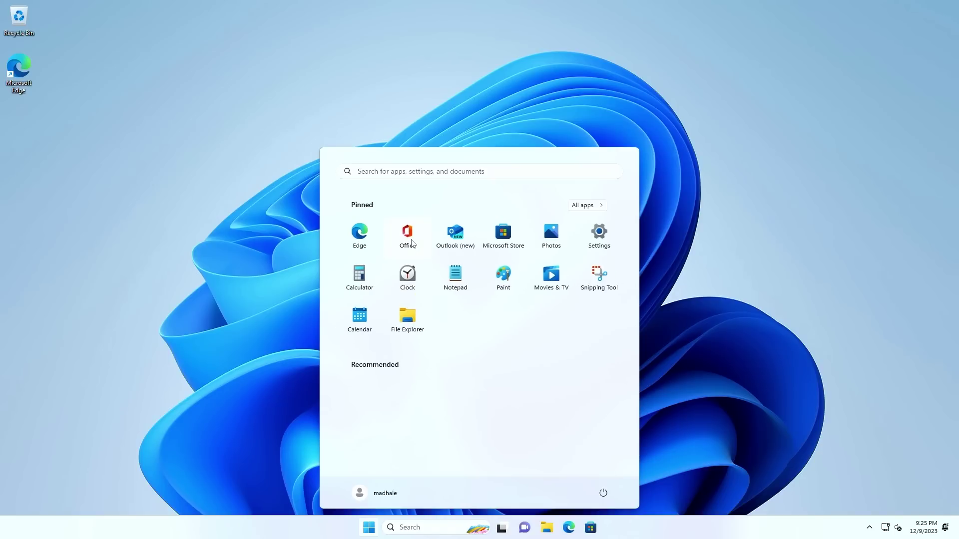
right_click(411, 242)
click(450, 332)
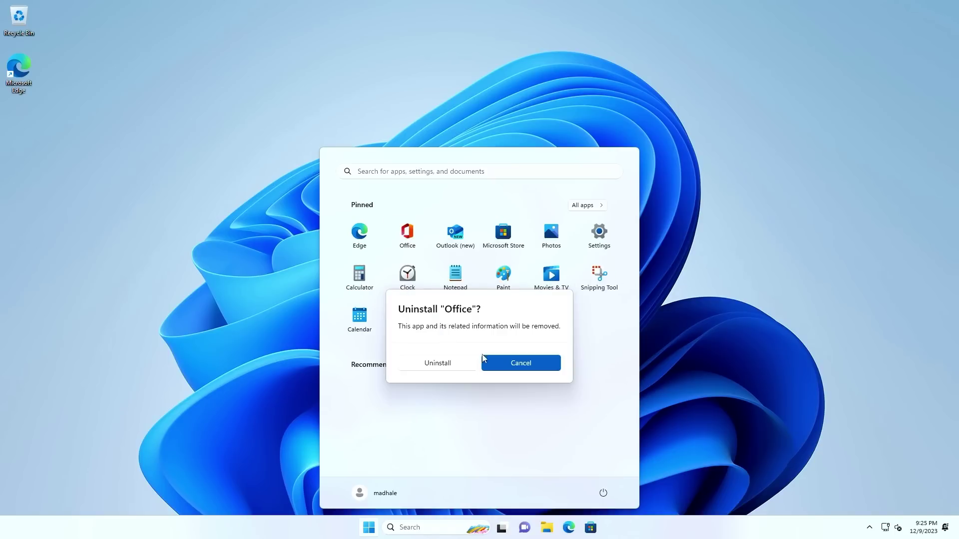
click(466, 359)
right_click(413, 248)
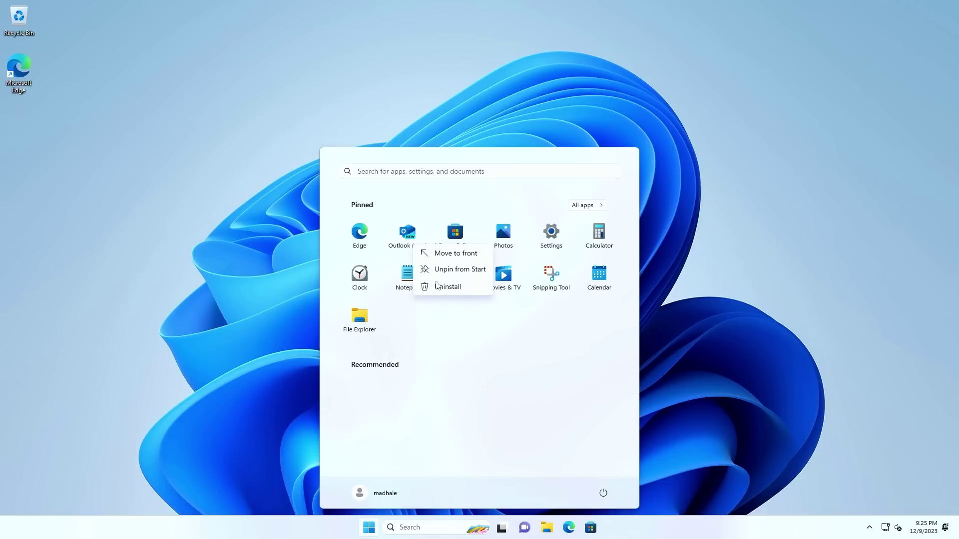
click(452, 289)
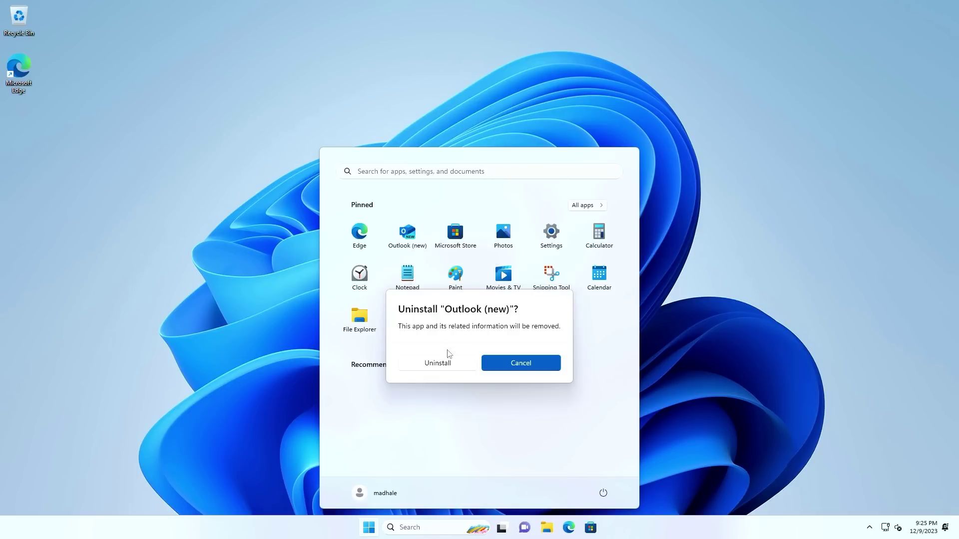
click(438, 363)
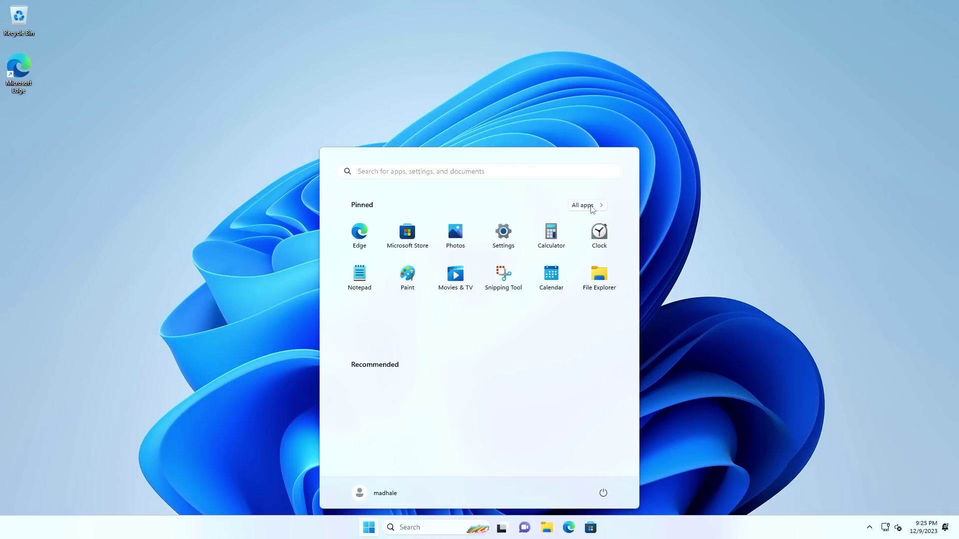
Show All apps and scroll through the installed app list
click(592, 208)
scroll(503, 315, down, 5)
scroll(499, 325, up, 1)
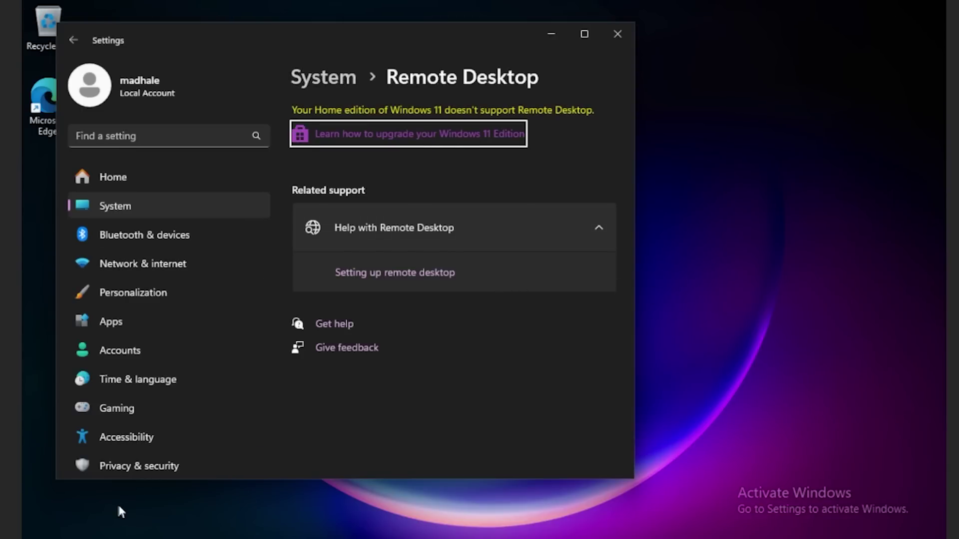
Highlight the USD 22.92 price of the Win 10 Pro OEM key on Whokeys
middle_click(14, 166)
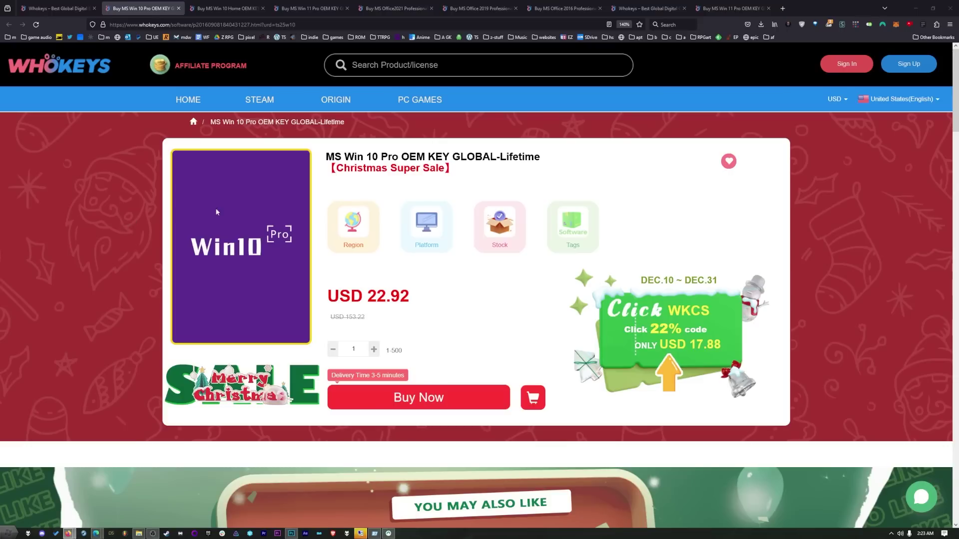
drag(368, 296, 455, 322)
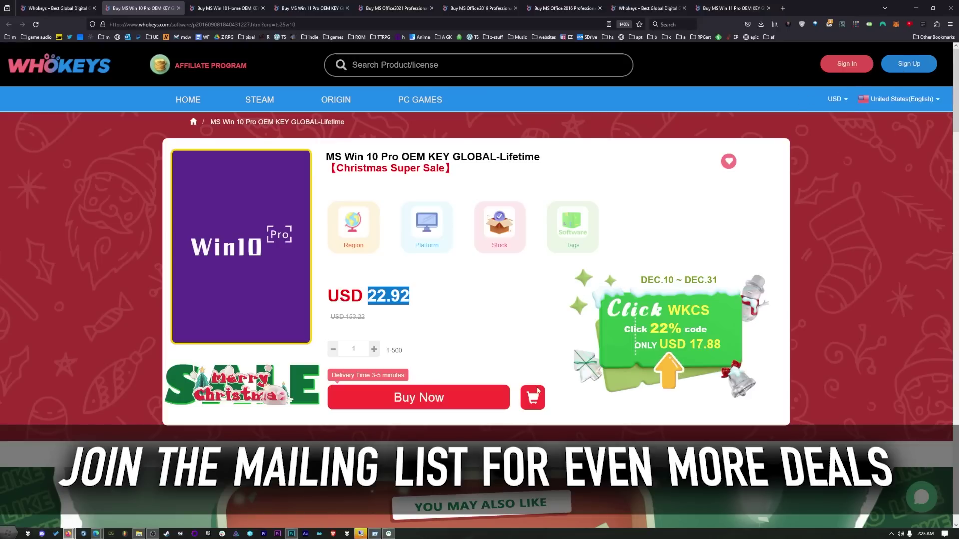
Buy the Win 10 Pro key and apply promotion code TS25 at checkout
click(459, 395)
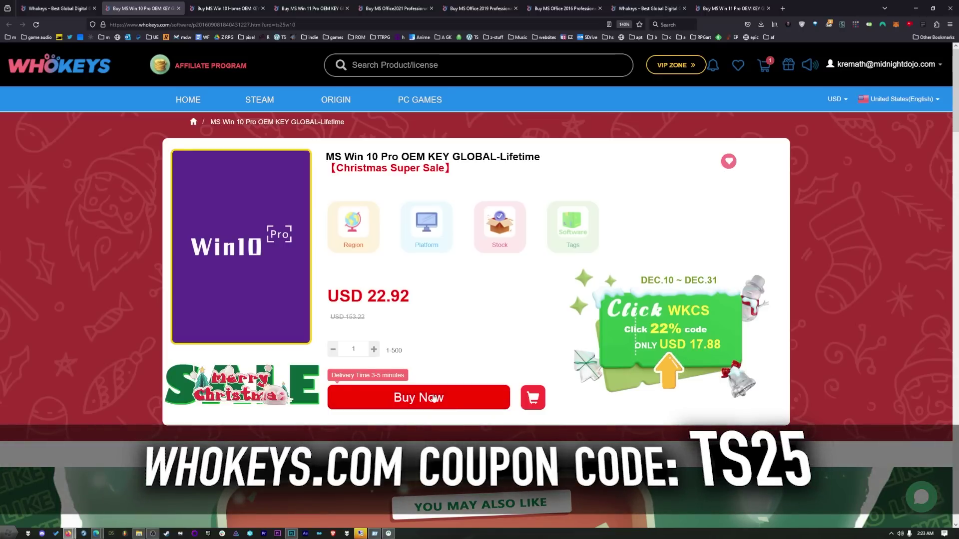
click(434, 398)
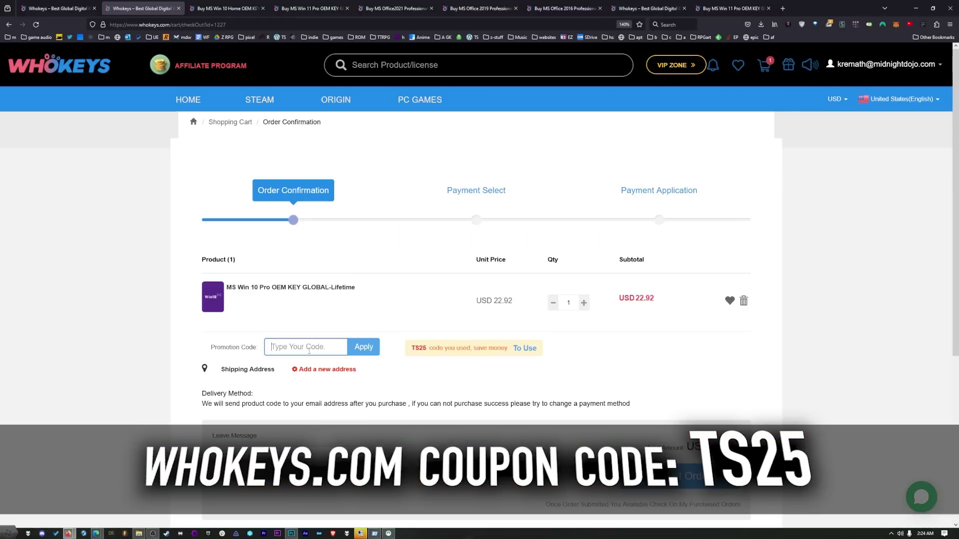
text(25)
key(ctrl+plus)
key(ctrl+plus)
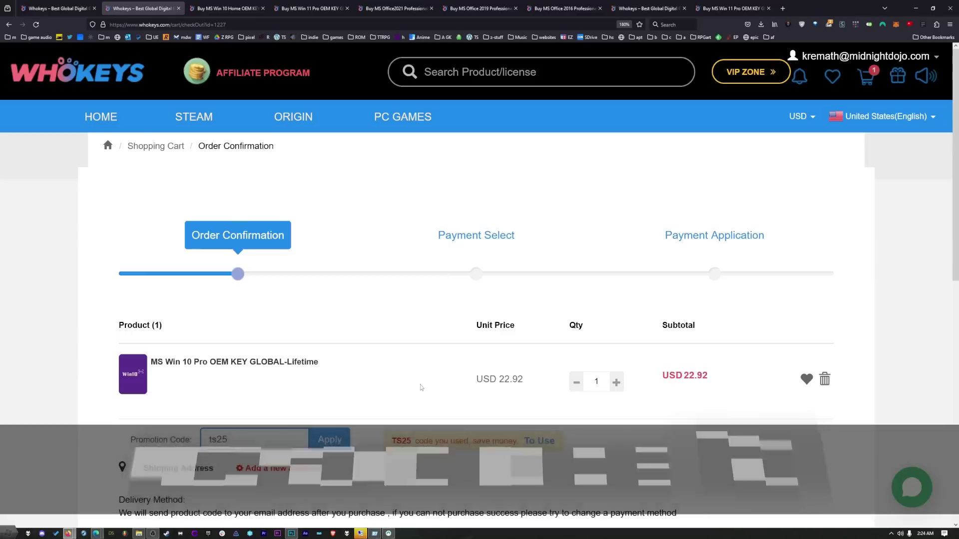
scroll(626, 359, down, 2)
click(331, 371)
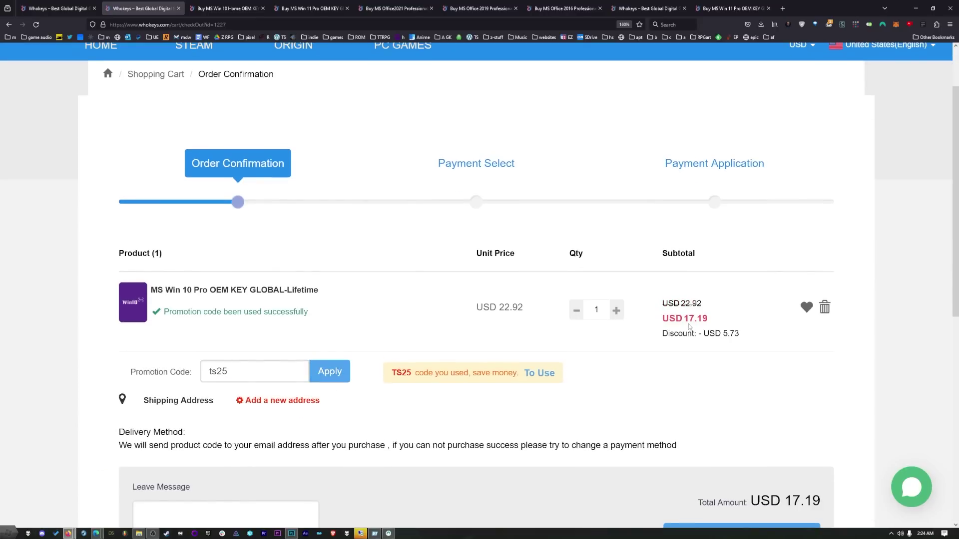
mouse_move(719, 322)
mouse_down()
mouse_move(689, 305)
mouse_move(709, 319)
mouse_up()
scroll(599, 349, down, 4)
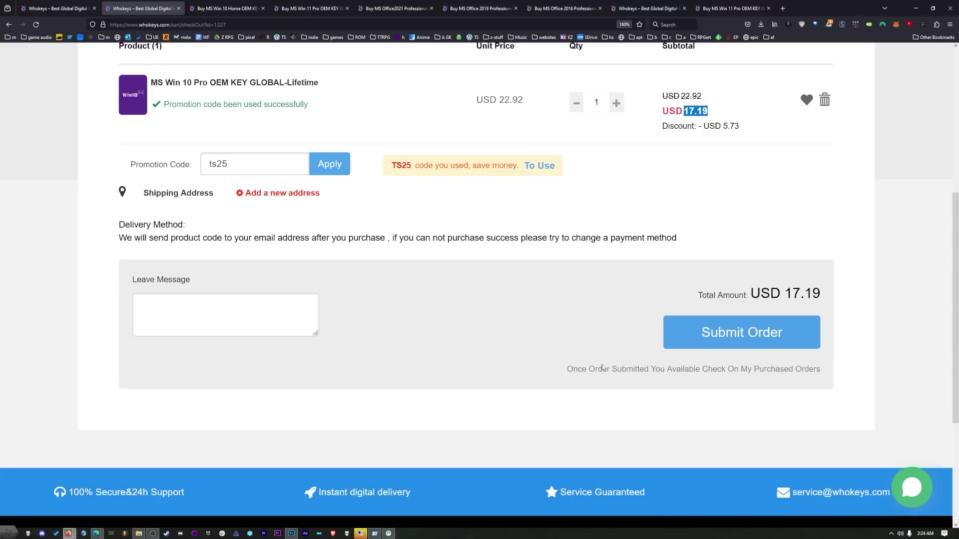
key(ctrl+minus)
key(ctrl+minus)
Add the note 'whazza?' for the seller and submit the USD 17.19 order
click(270, 450)
text(whazza?)
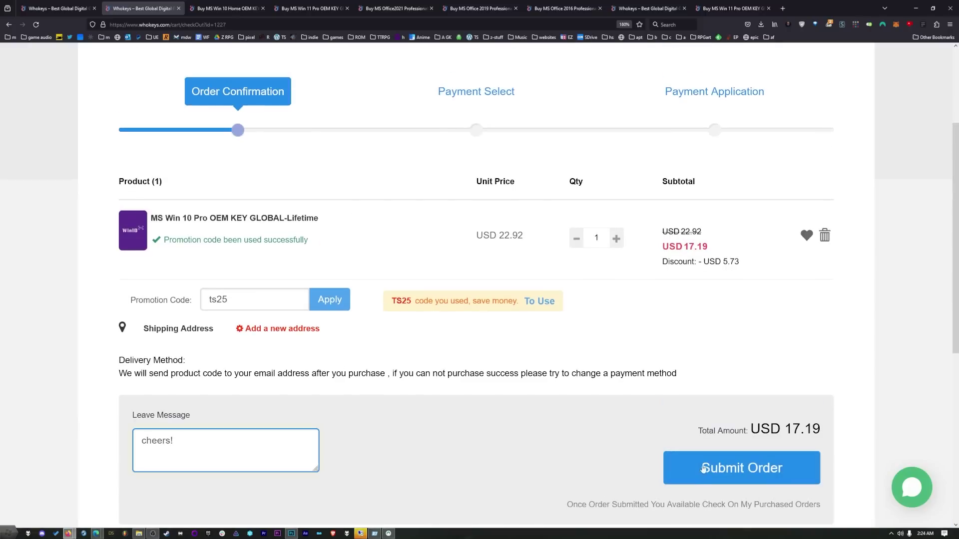
click(705, 474)
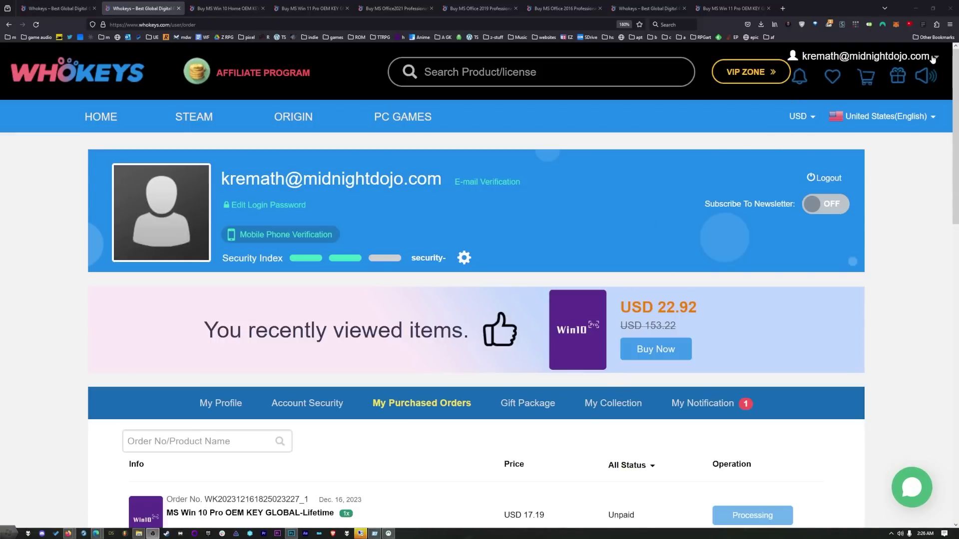
Browse the Win 11 Pro and Office 2021/2019/2016 Professional Plus tabs, highlighting prices
mouse_move(933, 59)
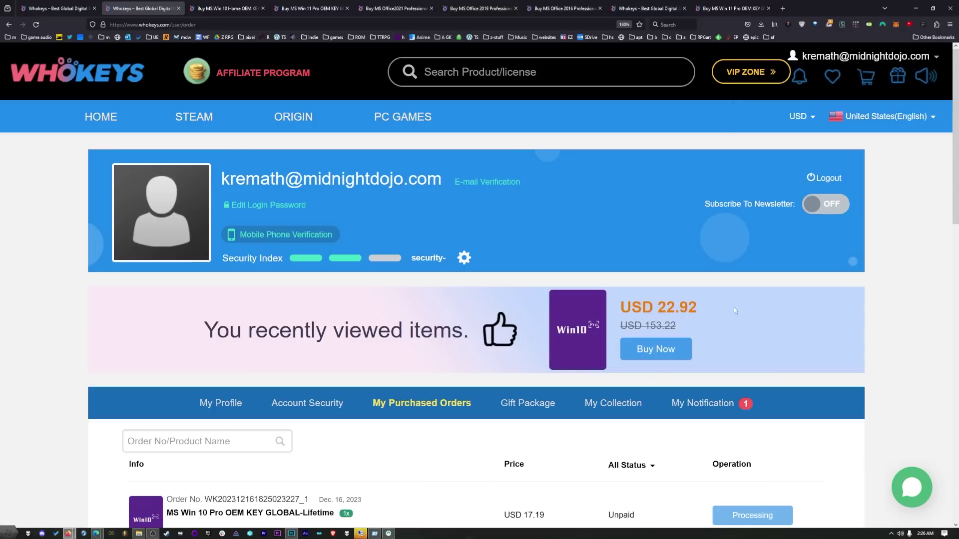
scroll(516, 392, down, 2)
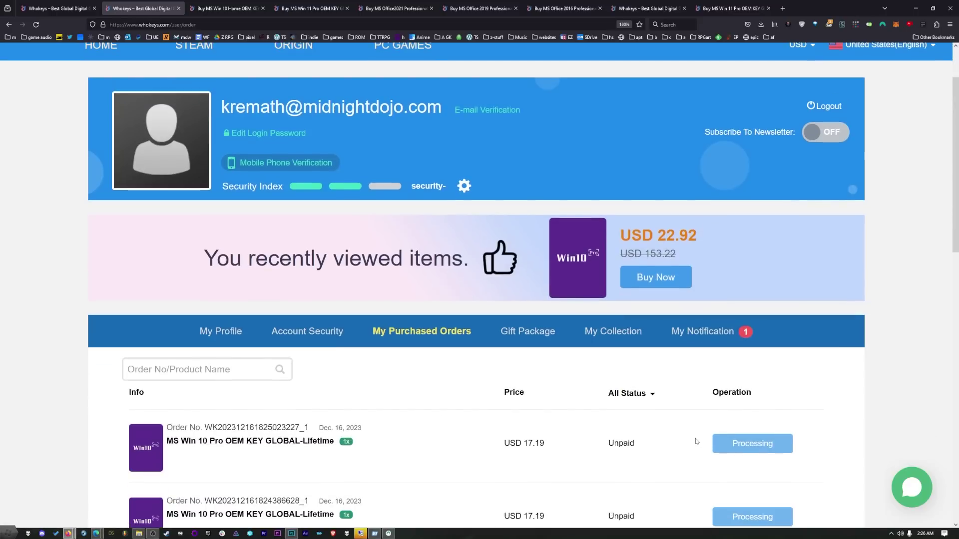
scroll(696, 442, down, 6)
scroll(794, 345, up, 2)
scroll(794, 345, up, 2)
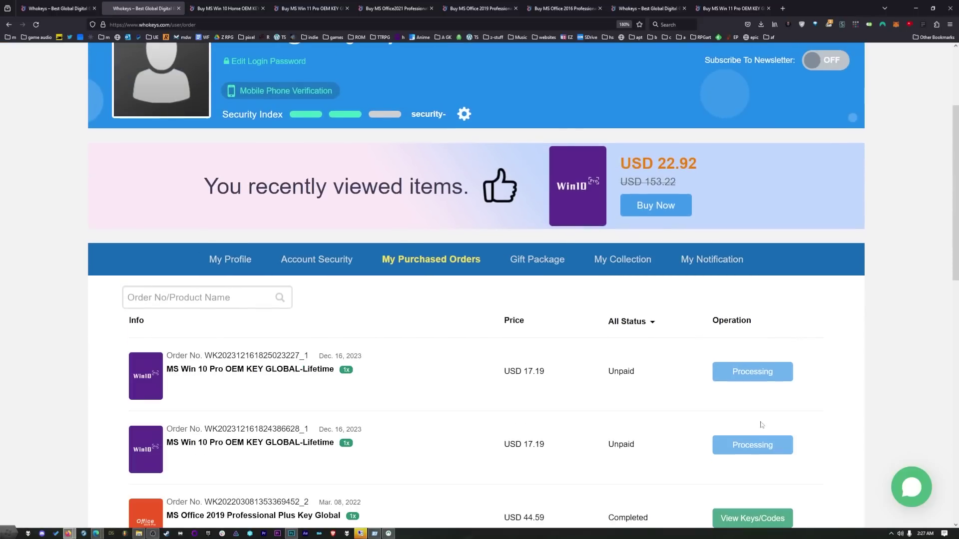
key(ctrl+Tab)
key(ctrl+Tab)
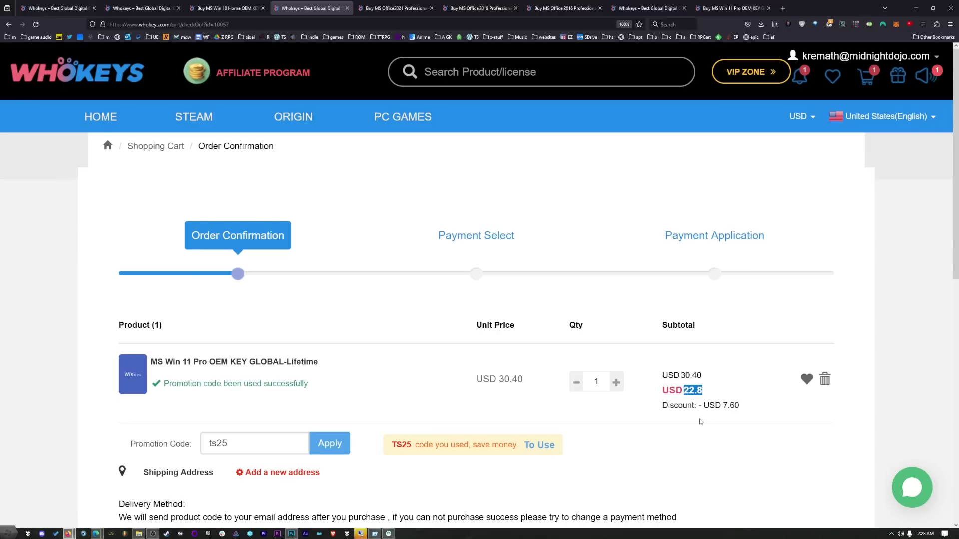
click(397, 8)
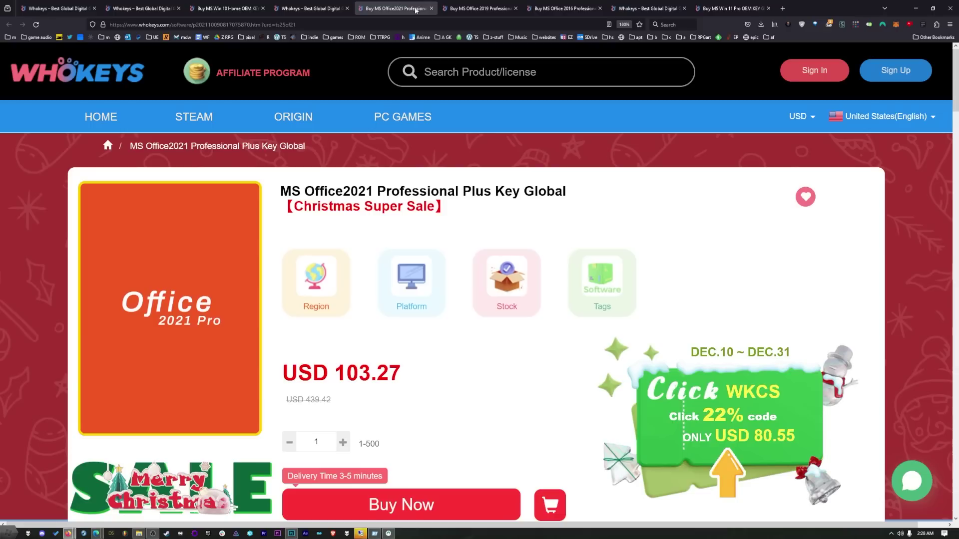
click(479, 8)
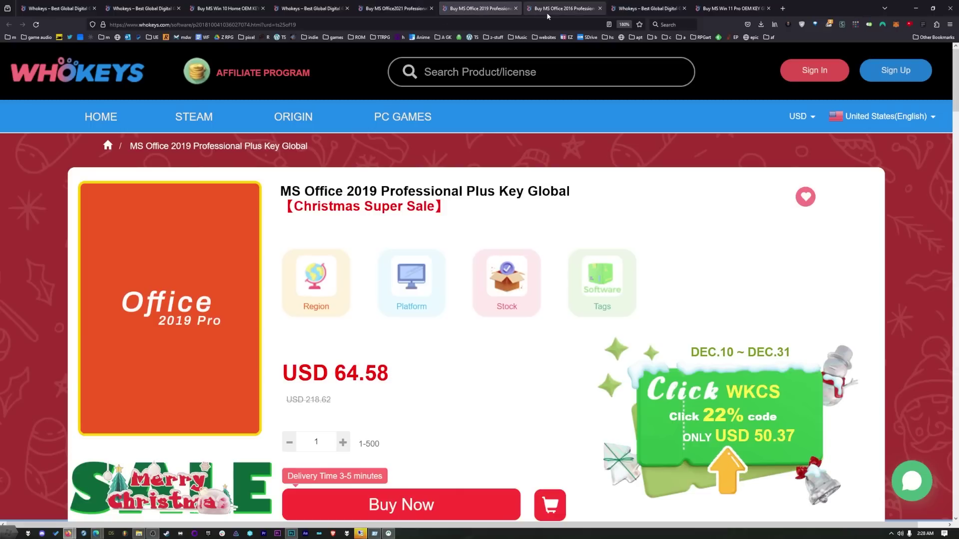
click(548, 13)
drag(280, 187, 389, 379)
click(365, 395)
drag(286, 400, 299, 399)
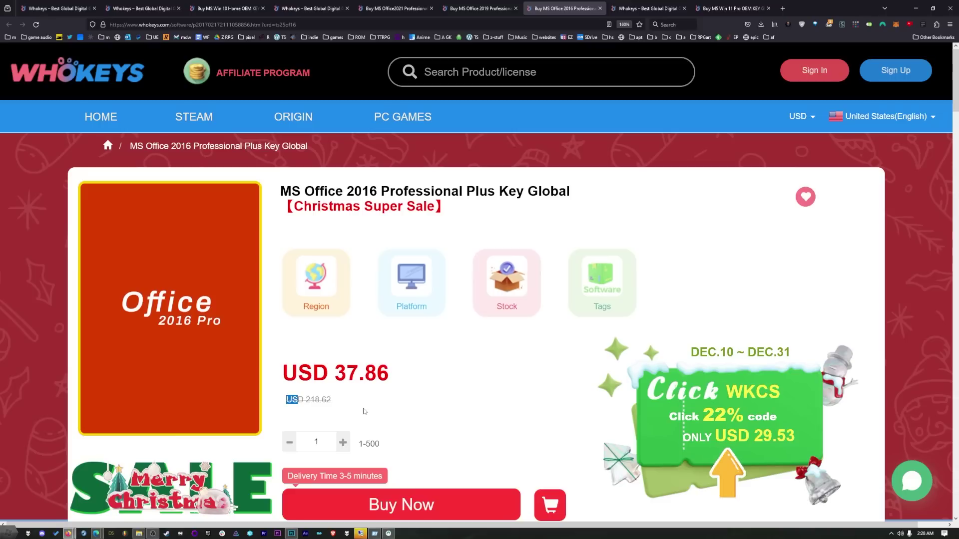
Close the extra Whokeys checkout tab and reload My Purchased Orders
middle_click(649, 8)
click(225, 9)
click(127, 6)
key(F5)
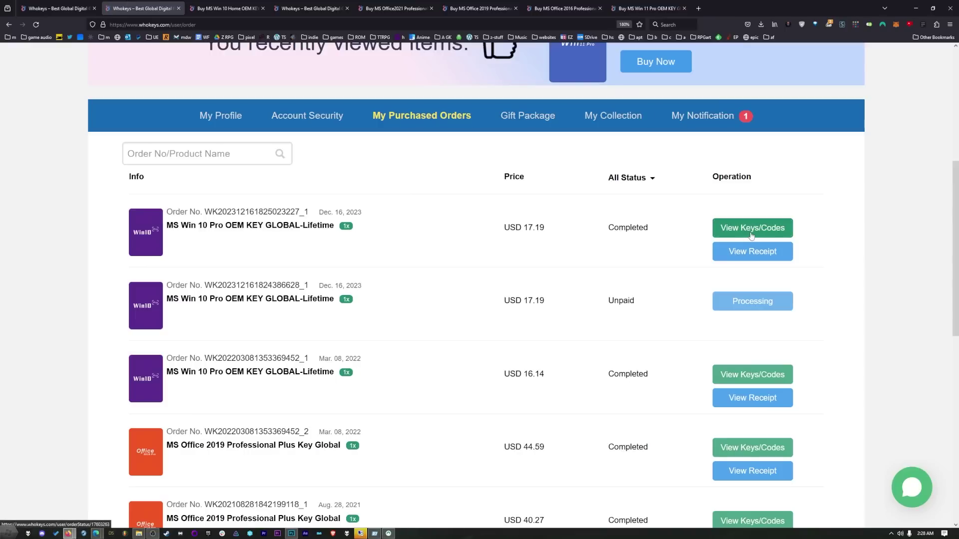
Reveal the purchased Win 10 Pro key code and copy it
click(752, 232)
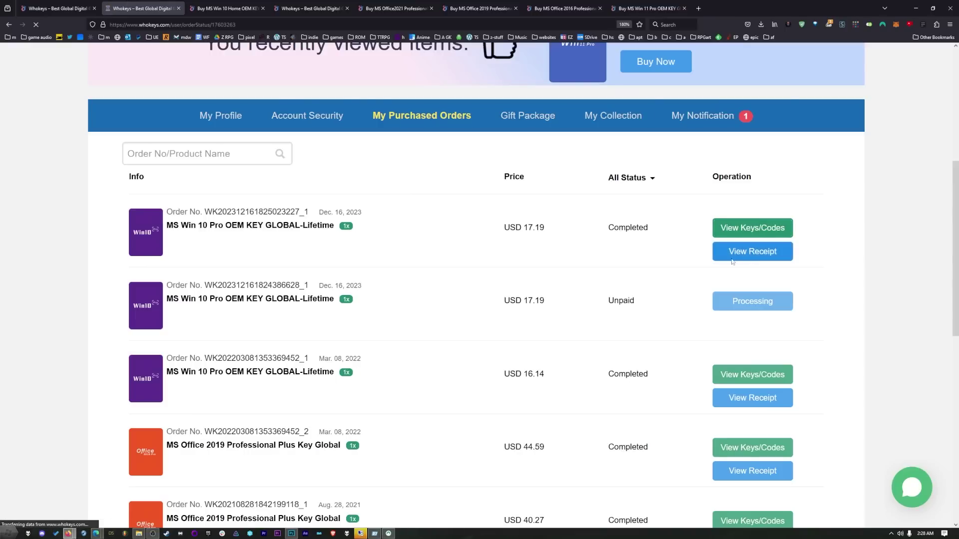
scroll(362, 352, down, 5)
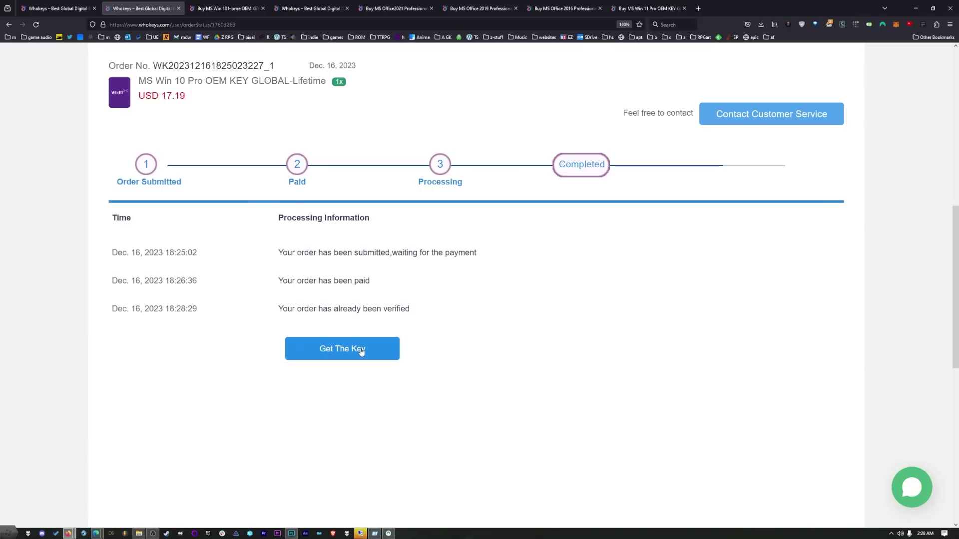
click(361, 352)
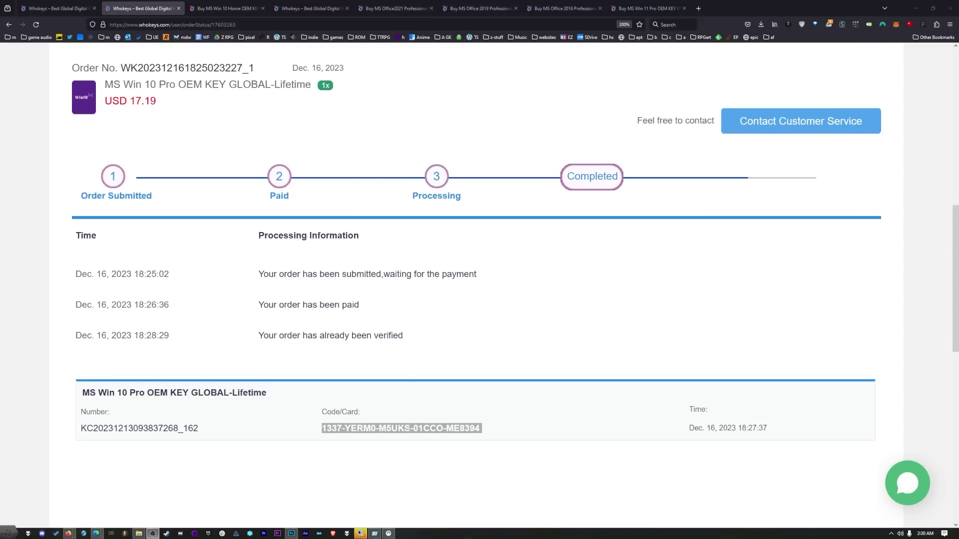
right_click(411, 429)
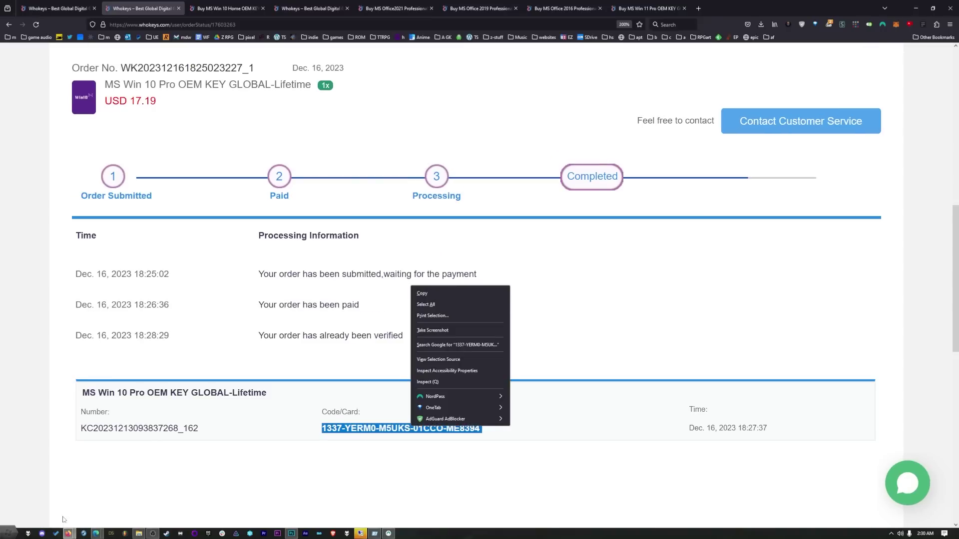
Search 'activation' in Start and open Change product key in Activation settings
click(12, 534)
text(activation)
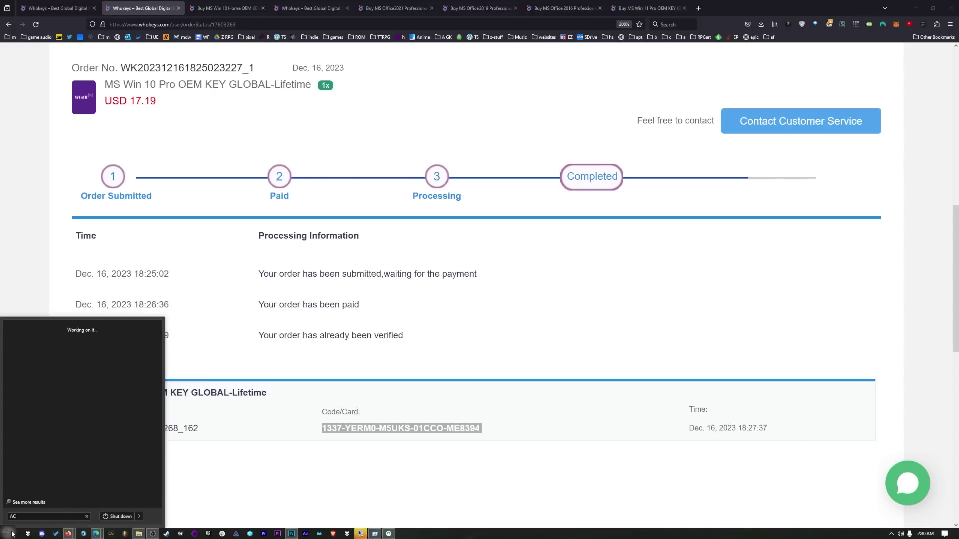
click(48, 375)
click(446, 153)
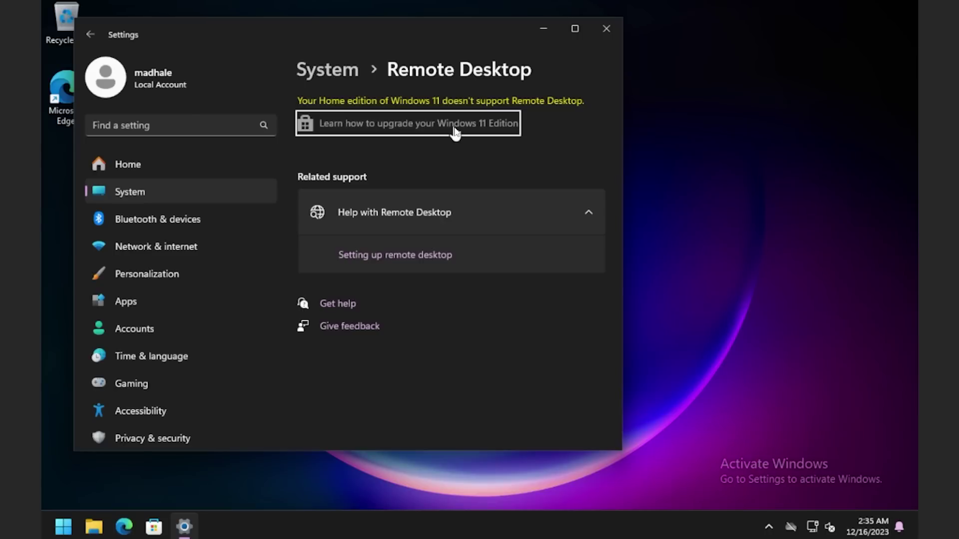
Open the Microsoft Store's $199.00 Windows 10/11 Pro upgrade offer from Remote Desktop settings
click(454, 126)
click(435, 124)
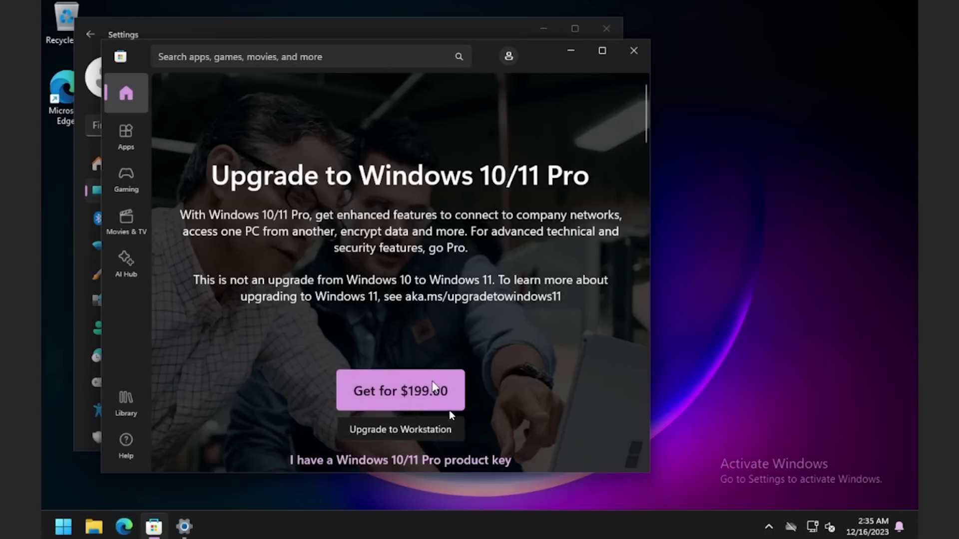
scroll(446, 394, down, 2)
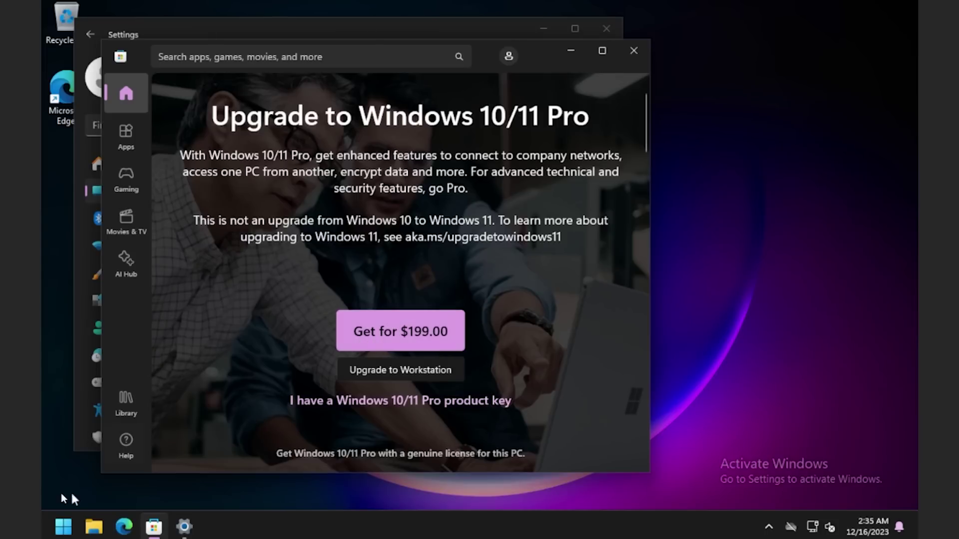
click(64, 528)
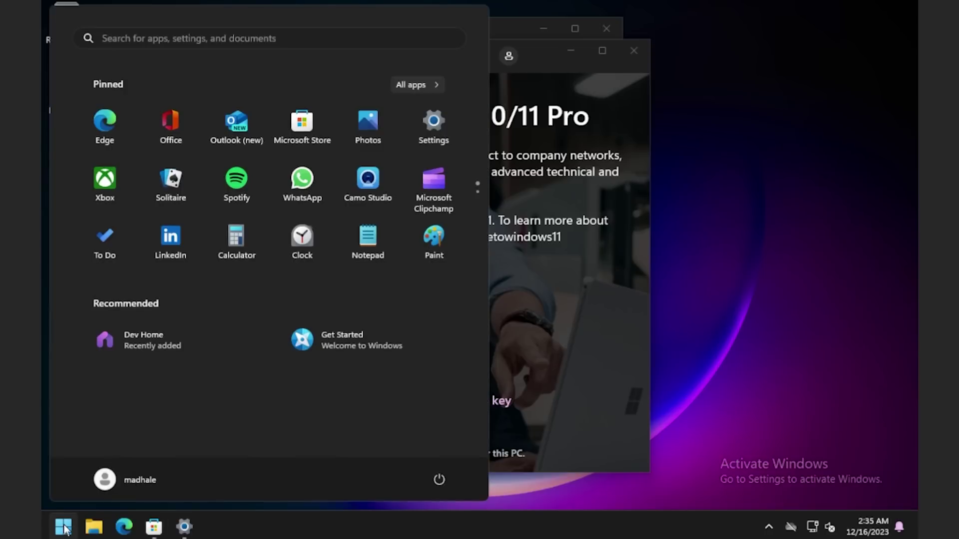
Run slui.exe /upk in an administrator Windows PowerShell to remove the current product key
text(powers)
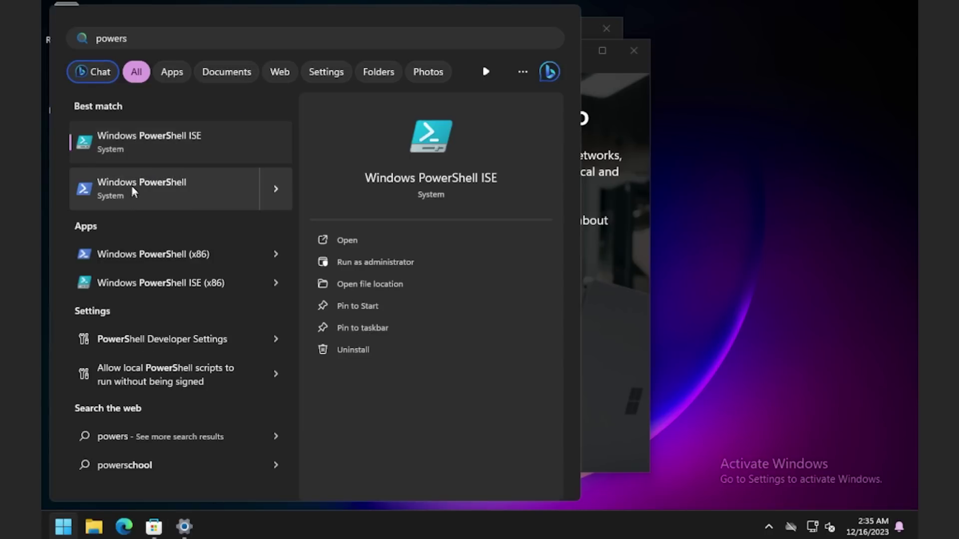
right_click(133, 191)
click(185, 210)
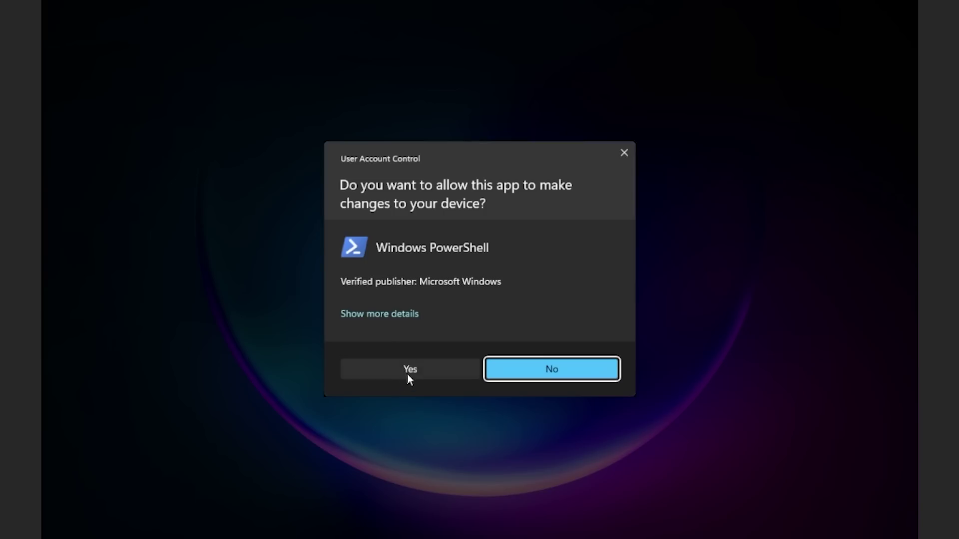
click(408, 372)
click(254, 150)
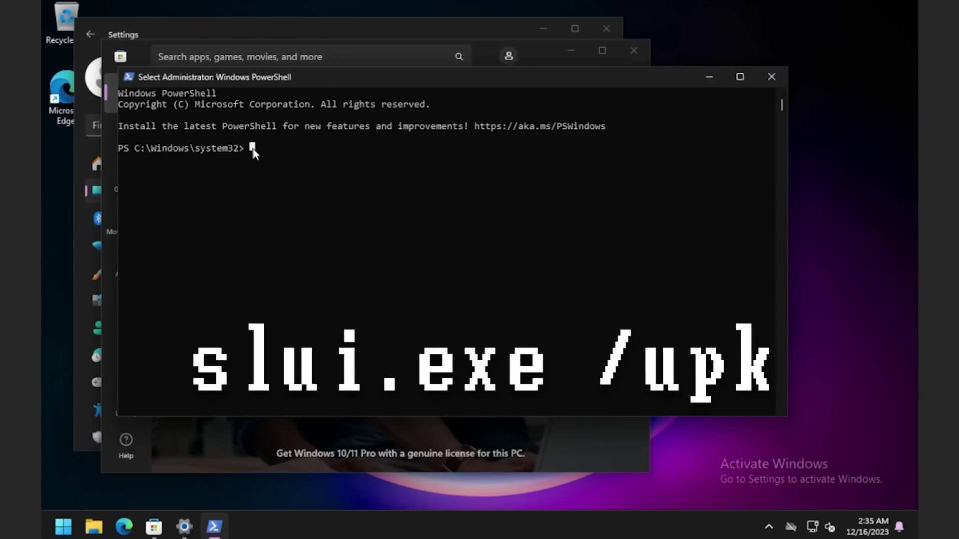
text(slui.exe)
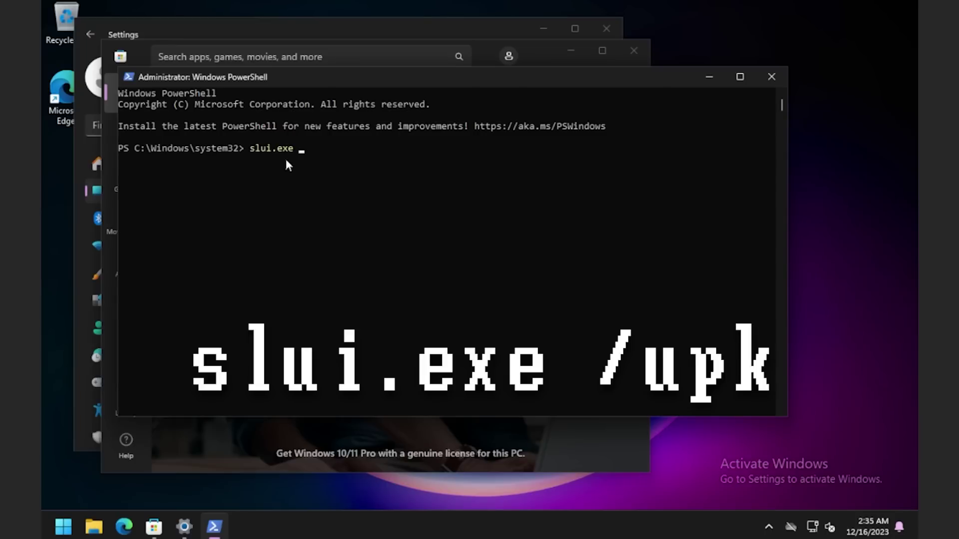
text( /upk)
key(Return)
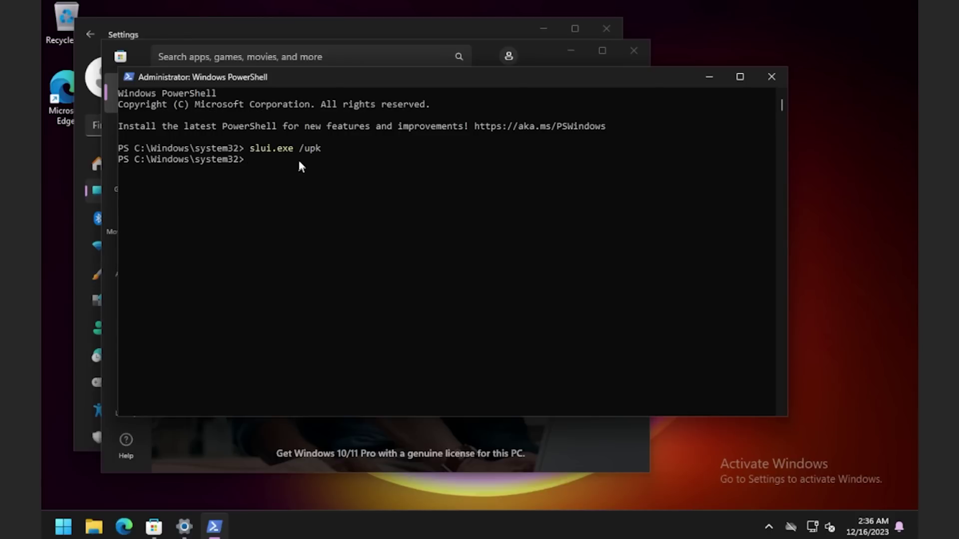
Apply the purchased Pro key with changepk.exe /ProductKey and open Settings from the success notice
text(changepk.exe /ProductKey)
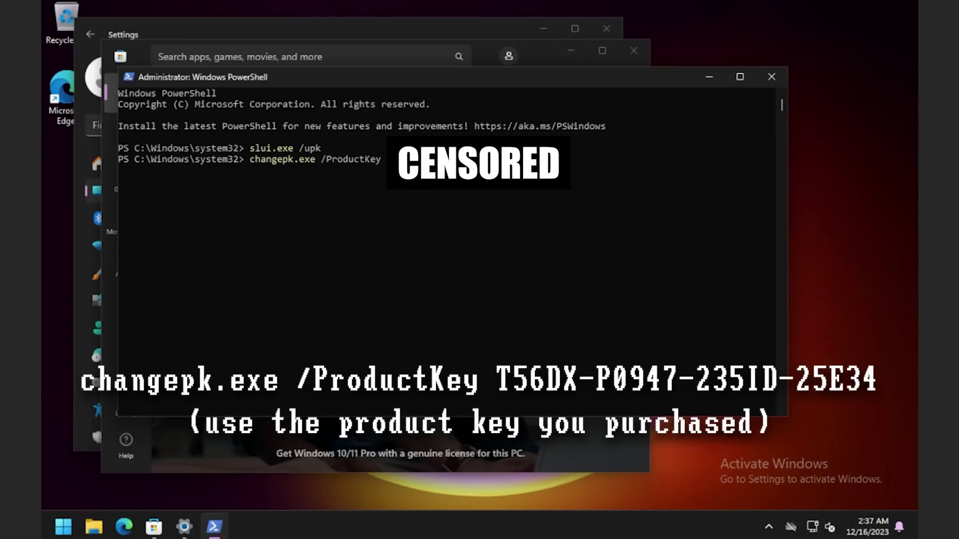
key(Return)
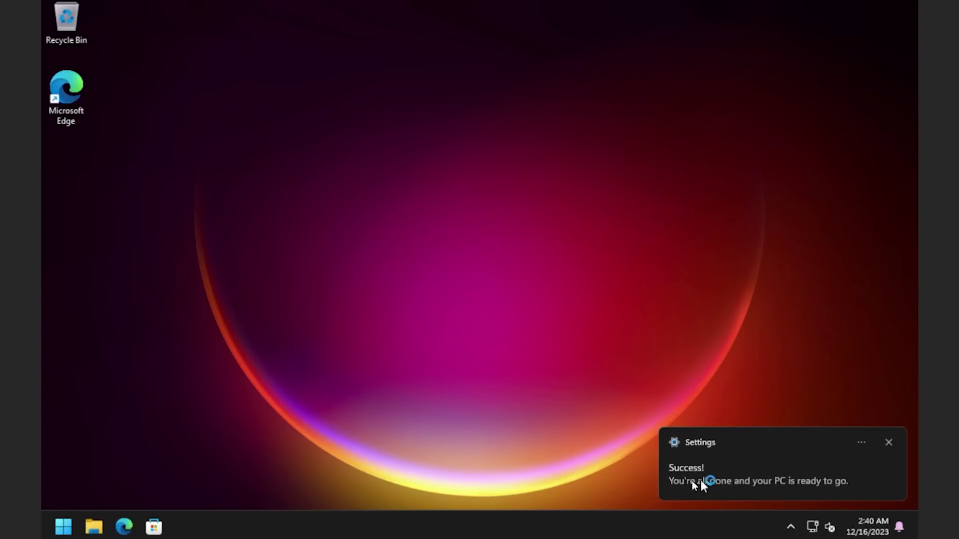
click(733, 479)
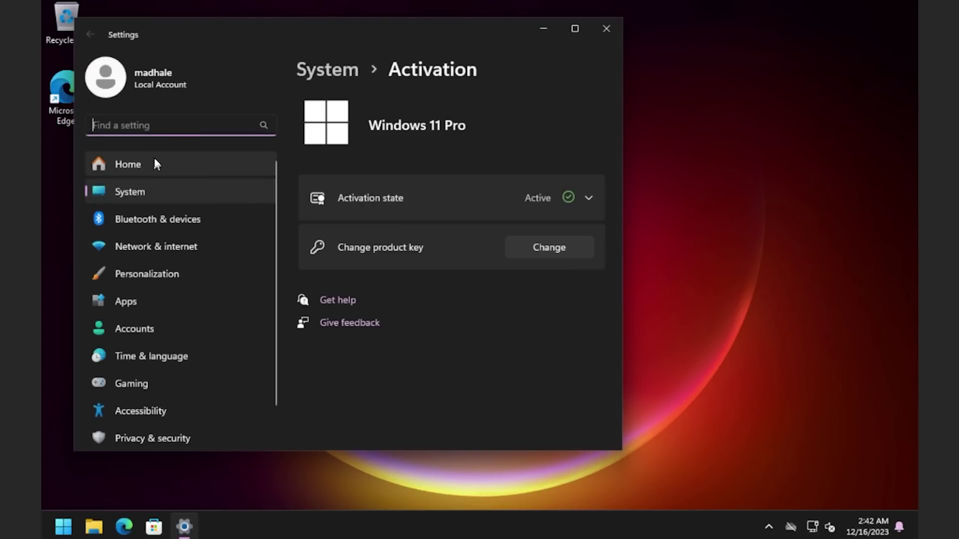
Search REMOTE in Settings and switch Remote Desktop on
text(REMOTE)
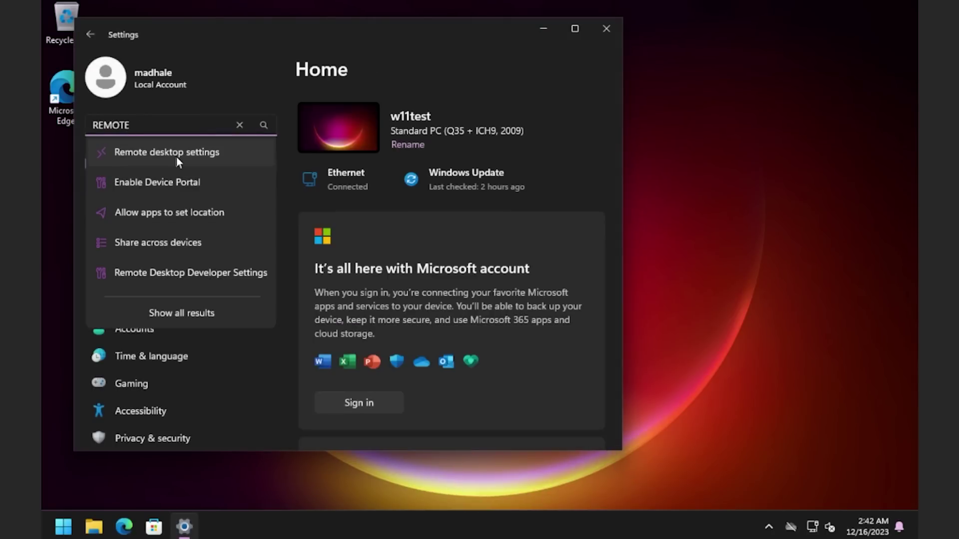
click(176, 157)
click(561, 123)
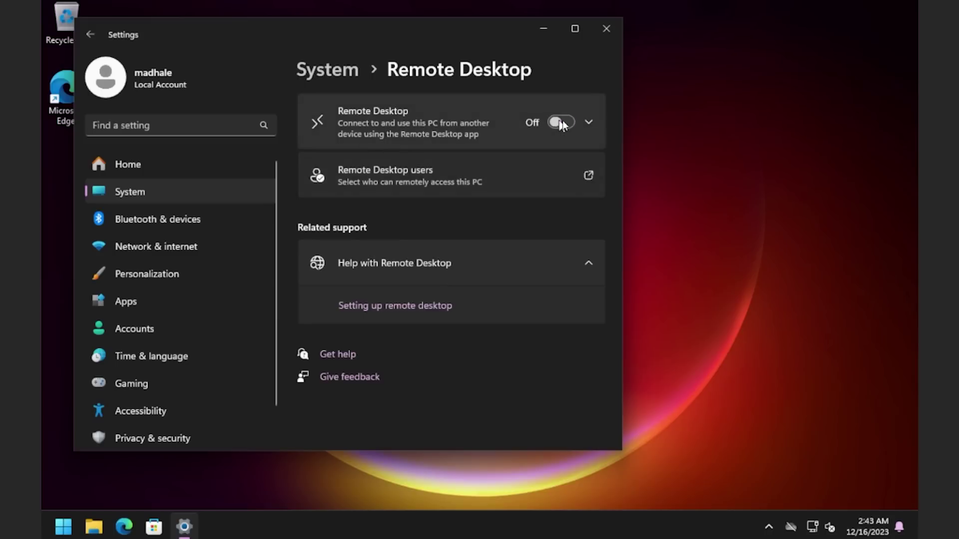
click(441, 273)
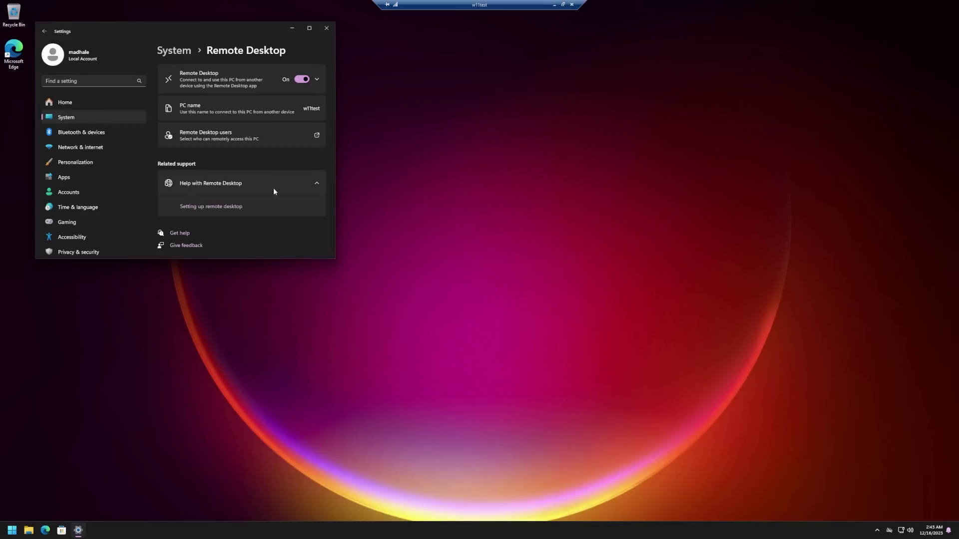
Close the Settings window and dismiss the desktop context menu
drag(233, 28, 465, 149)
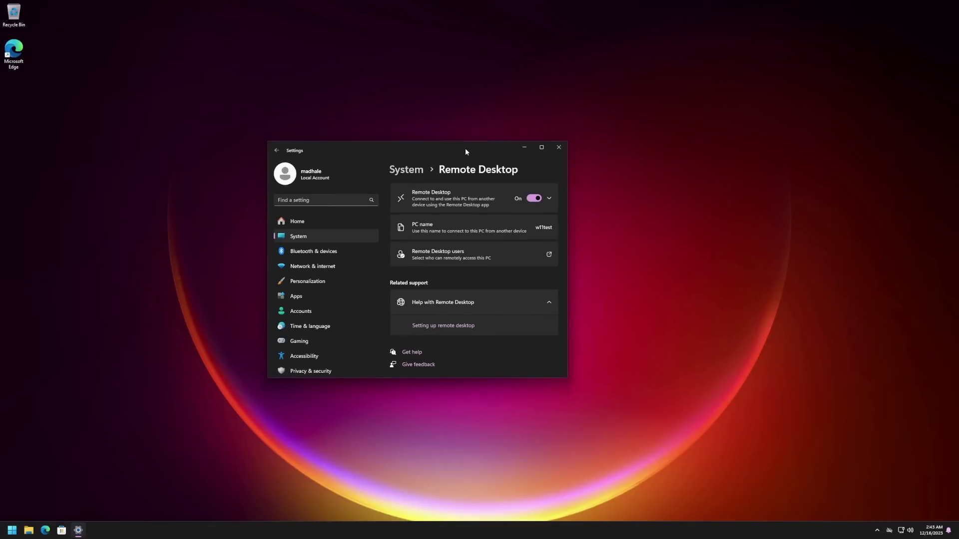
click(350, 182)
click(559, 147)
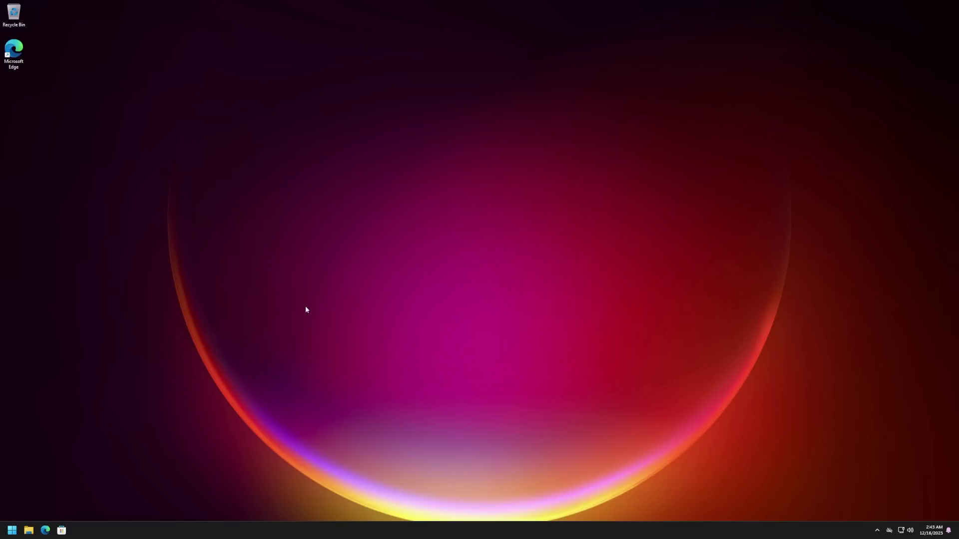
key(shift+F10)
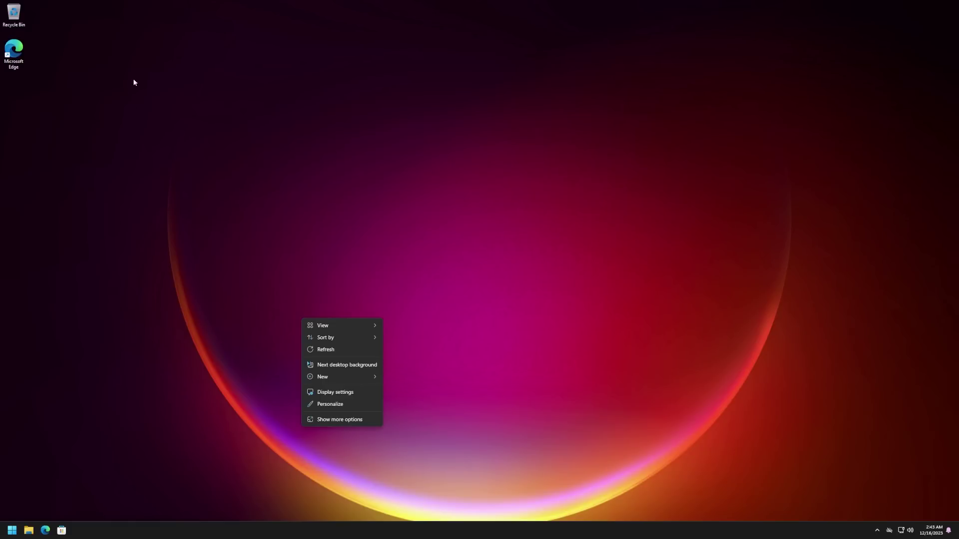
key(Escape)
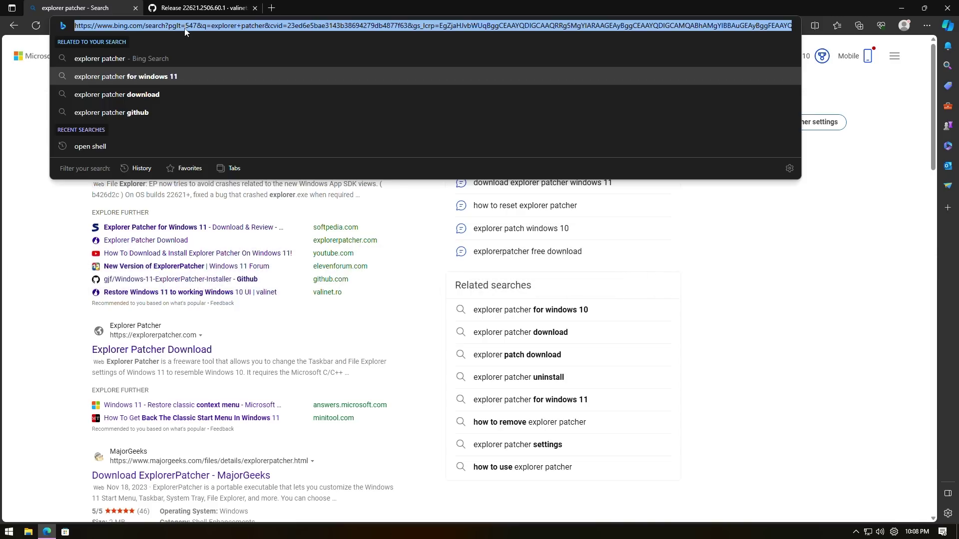
Stop the controller button from opening Xbox Game Bar and turn off all notifications
key(super+i)
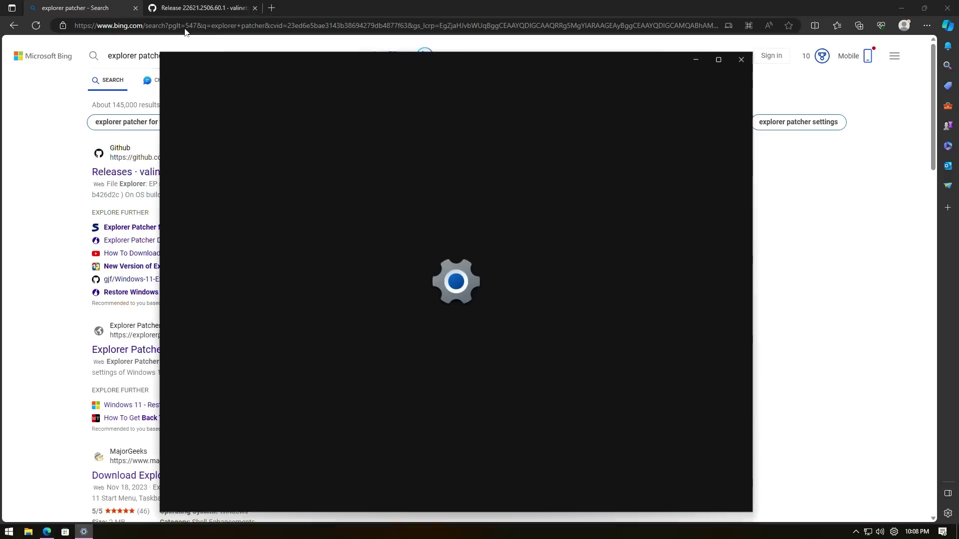
drag(365, 56, 341, 35)
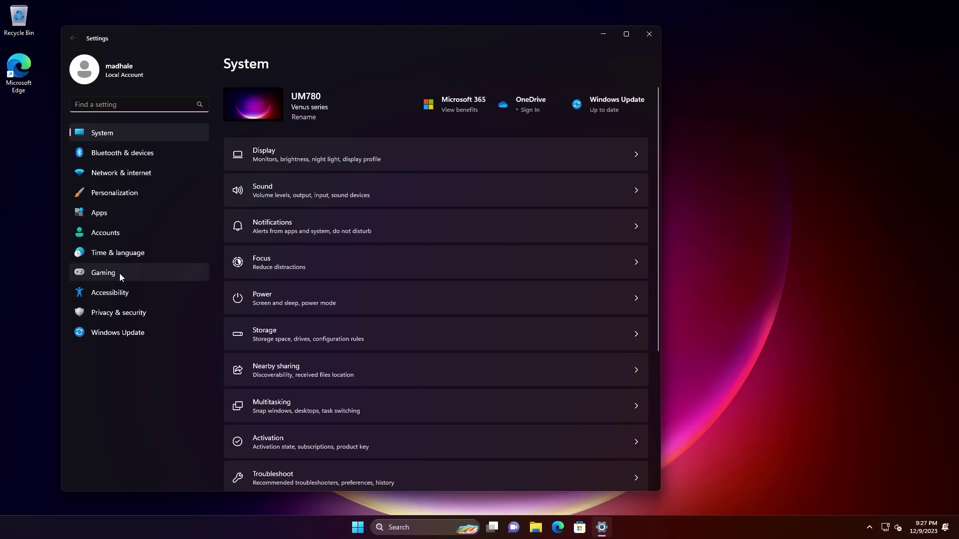
click(119, 273)
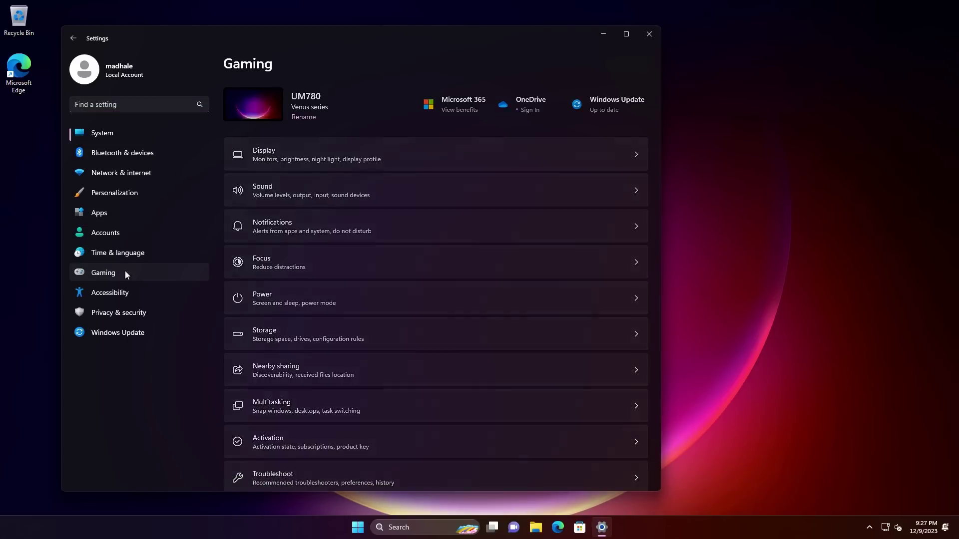
click(460, 107)
click(629, 102)
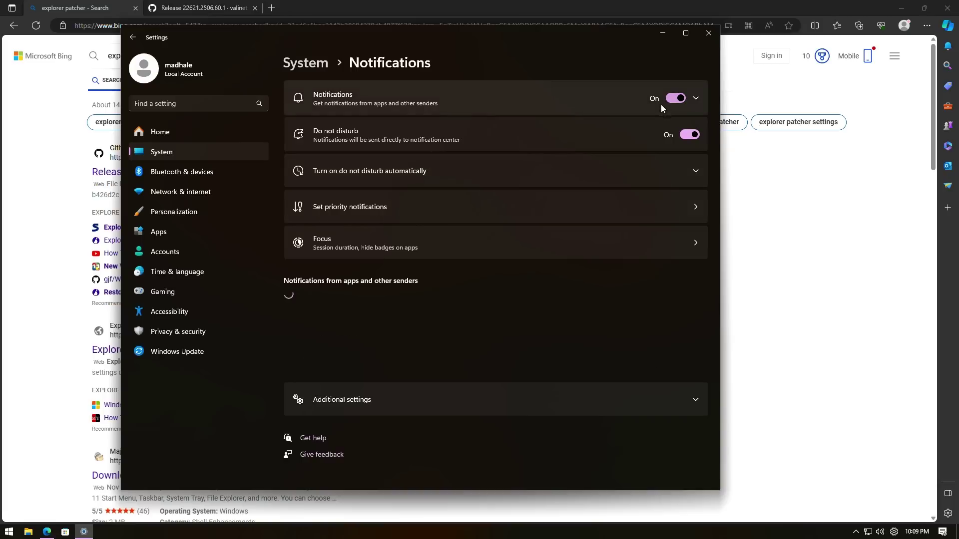
click(669, 98)
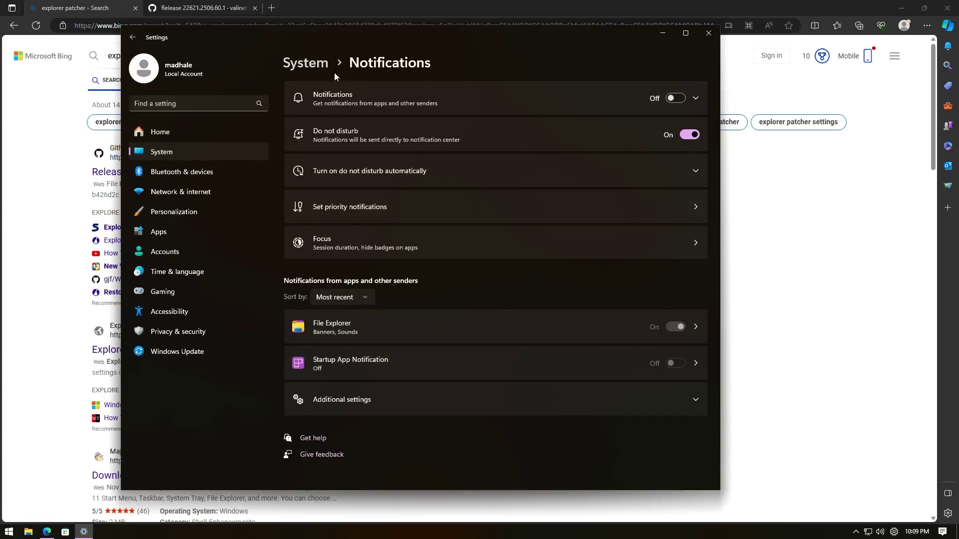
Set the Power mode to Best performance and close Settings
click(183, 153)
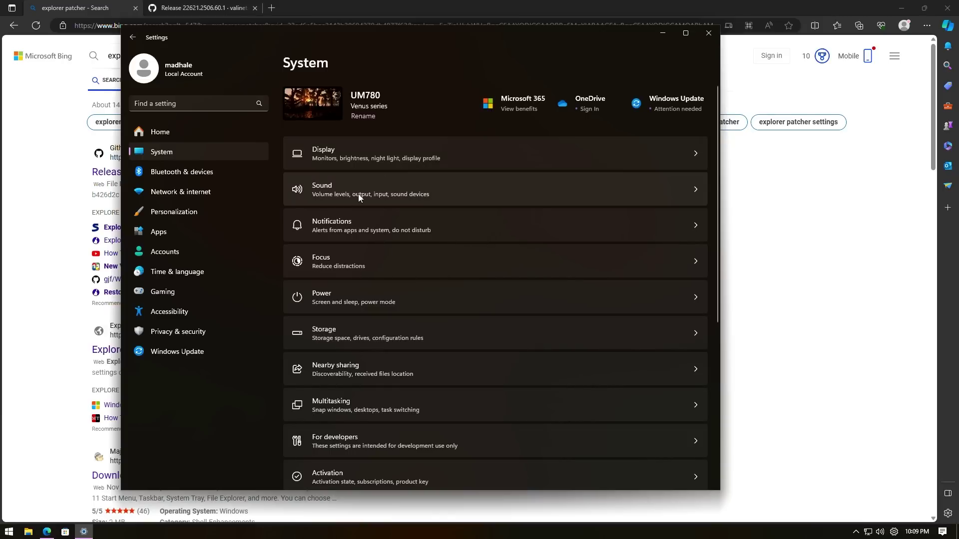
click(351, 292)
click(682, 206)
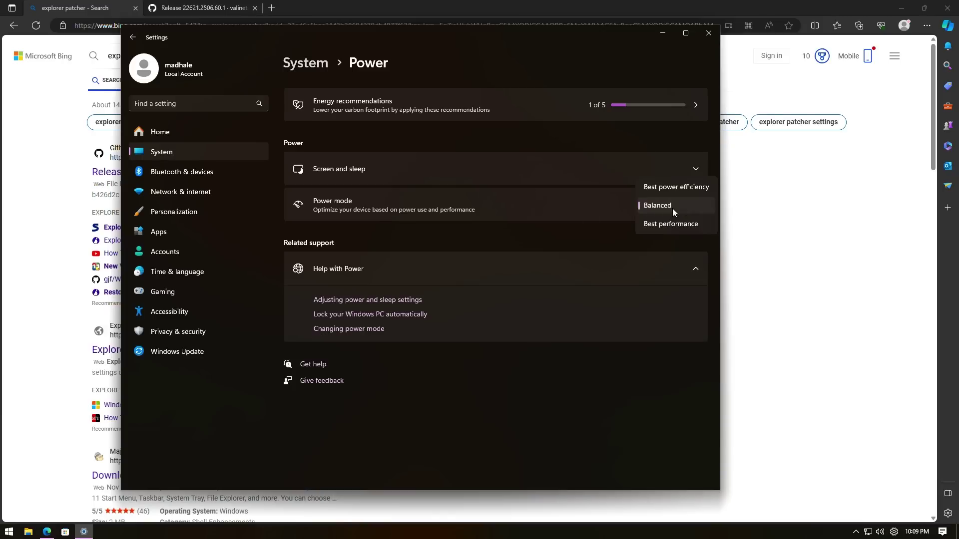
click(663, 226)
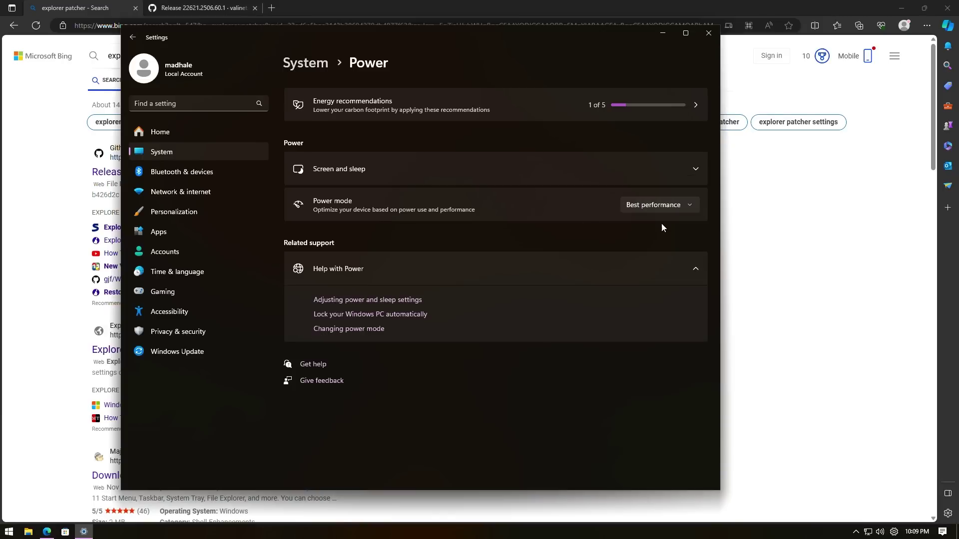
click(162, 152)
scroll(391, 312, down, 5)
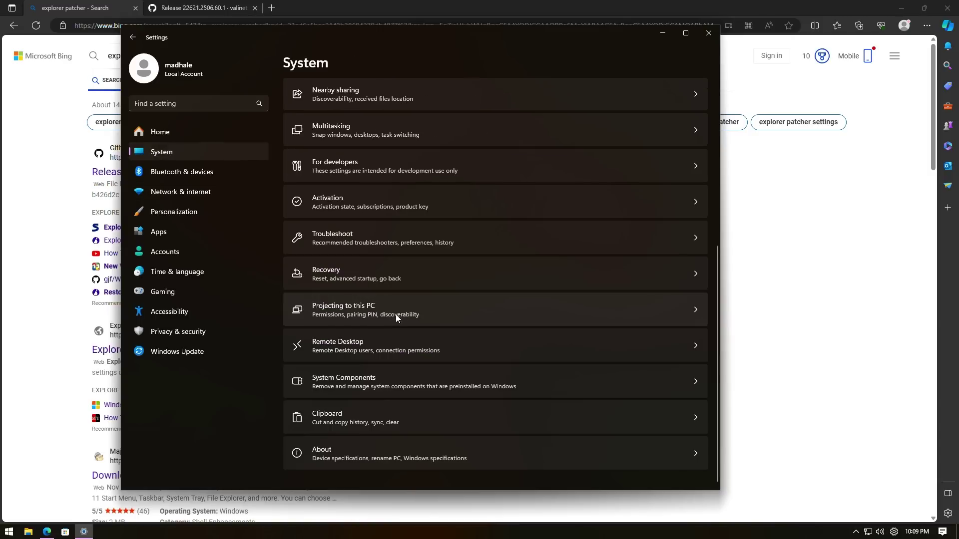
click(705, 35)
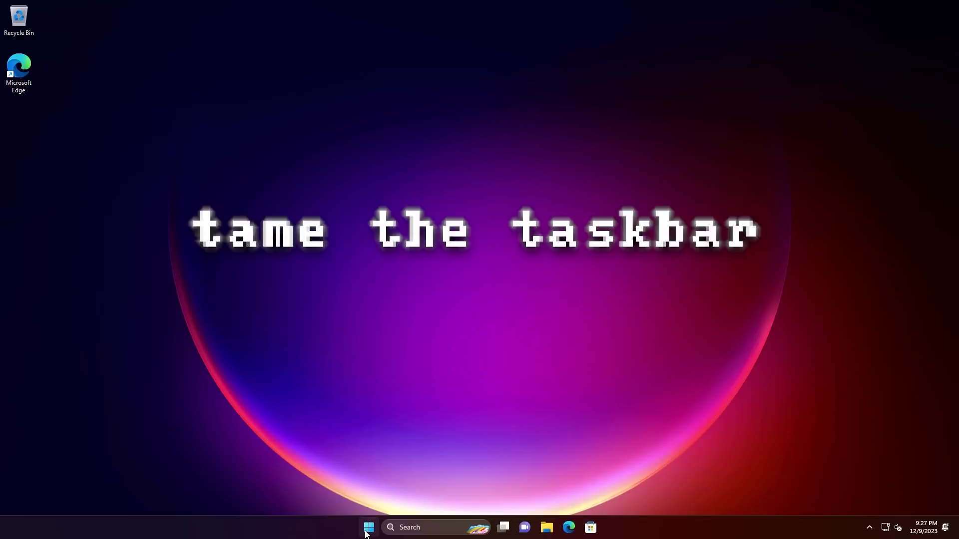
Remove Task view and Chat from the taskbar and hide Search
click(369, 527)
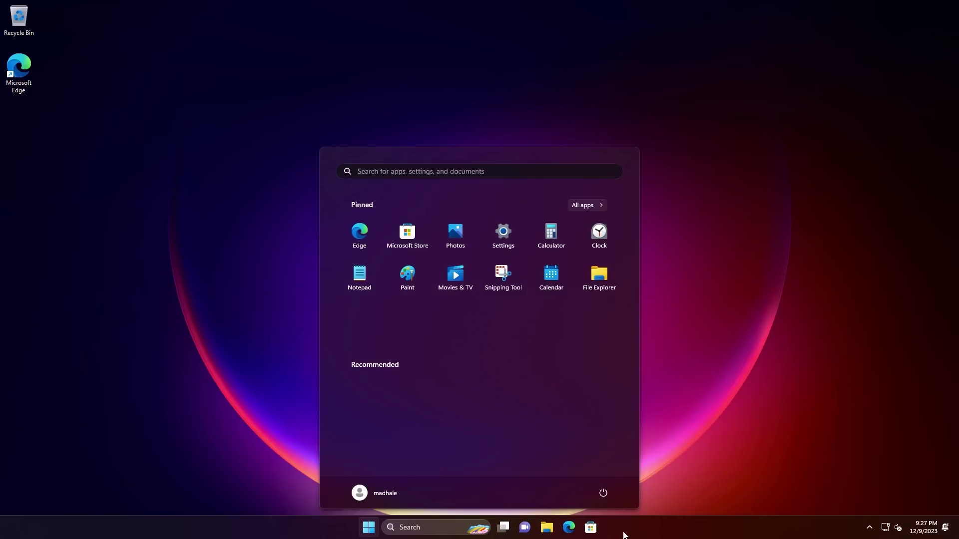
right_click(649, 535)
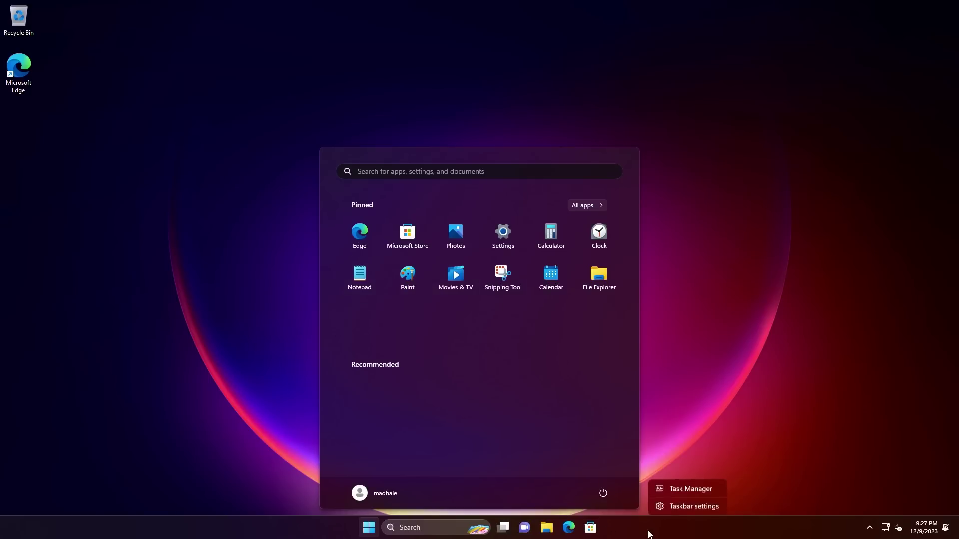
click(678, 511)
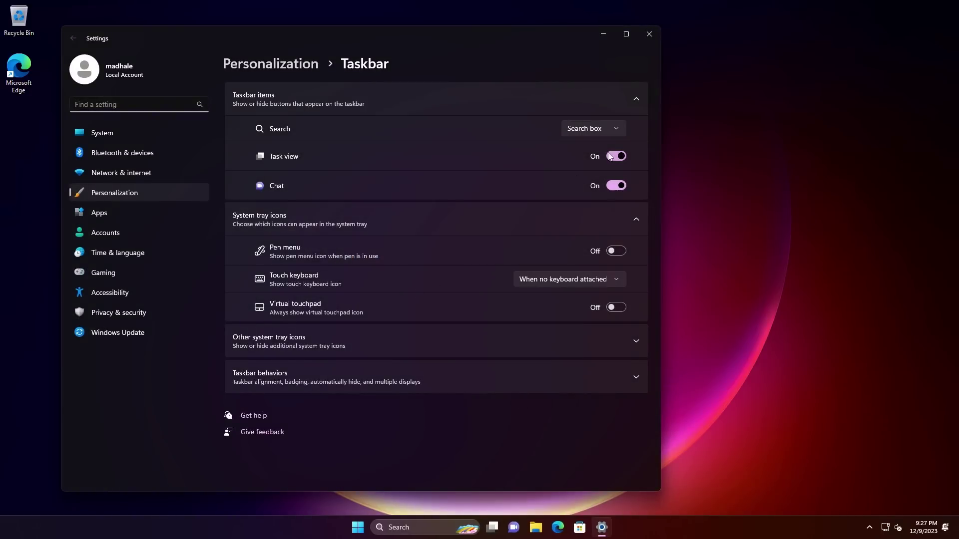
click(616, 156)
click(615, 187)
click(607, 130)
click(598, 76)
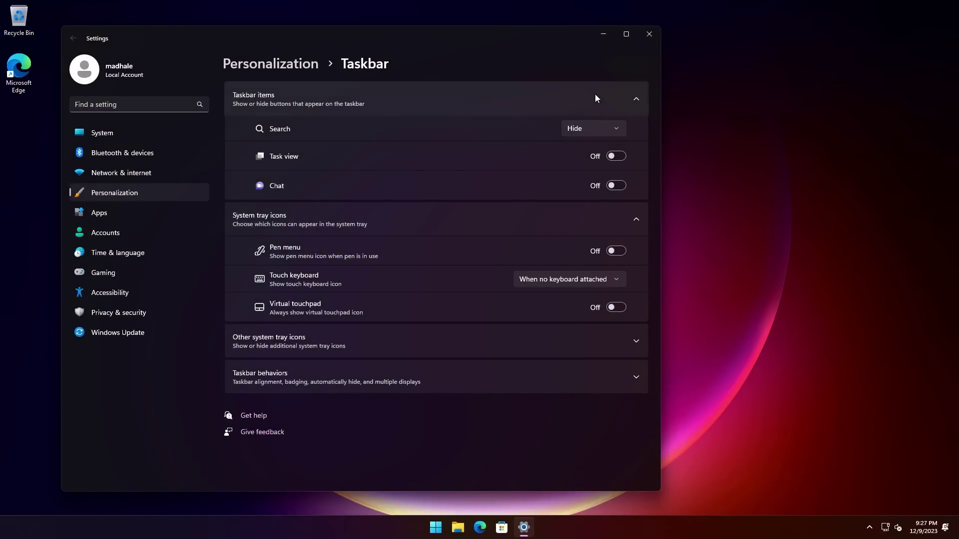
Set the taskbar alignment to Left under Taskbar behaviors and close Settings
click(257, 382)
click(586, 406)
click(589, 390)
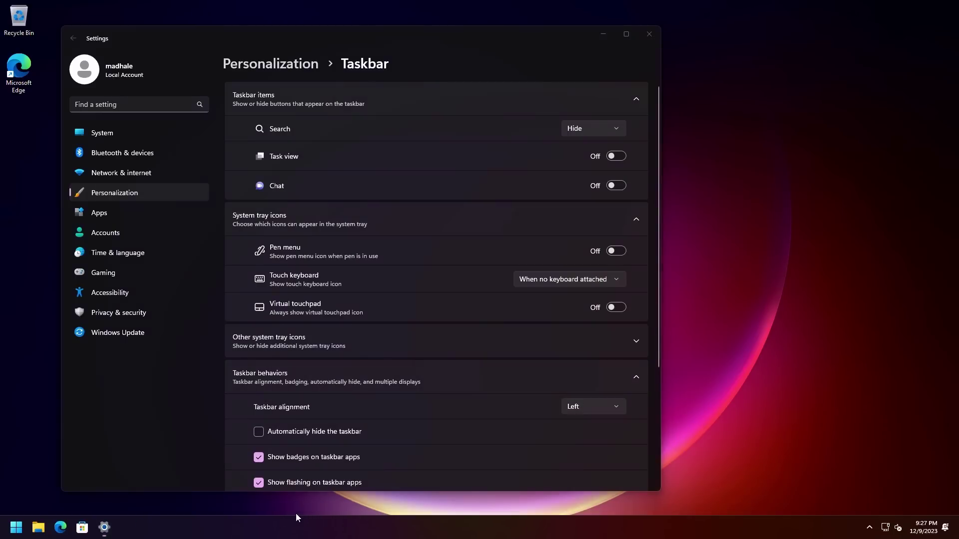
click(649, 35)
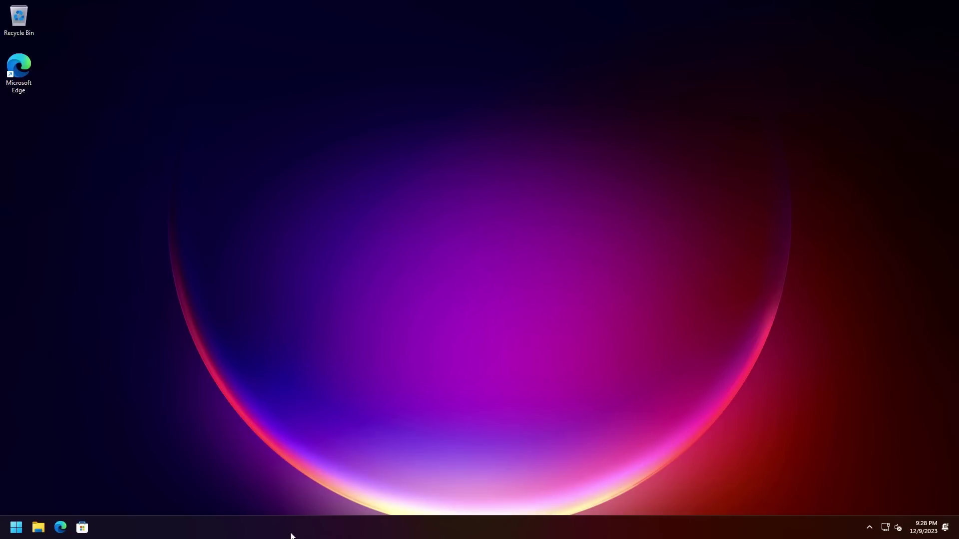
Return to Taskbar settings and set the taskbar alignment to Left again
right_click(400, 534)
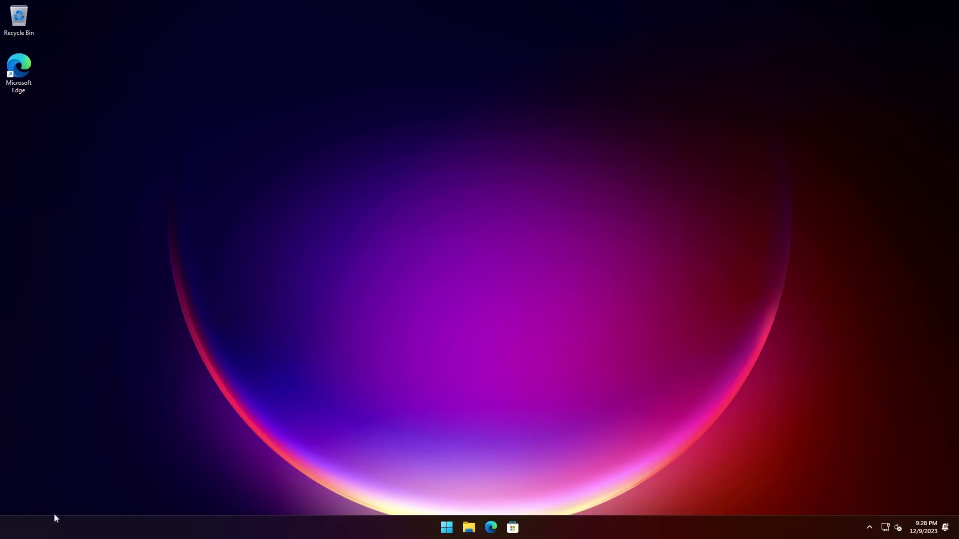
right_click(583, 524)
click(619, 508)
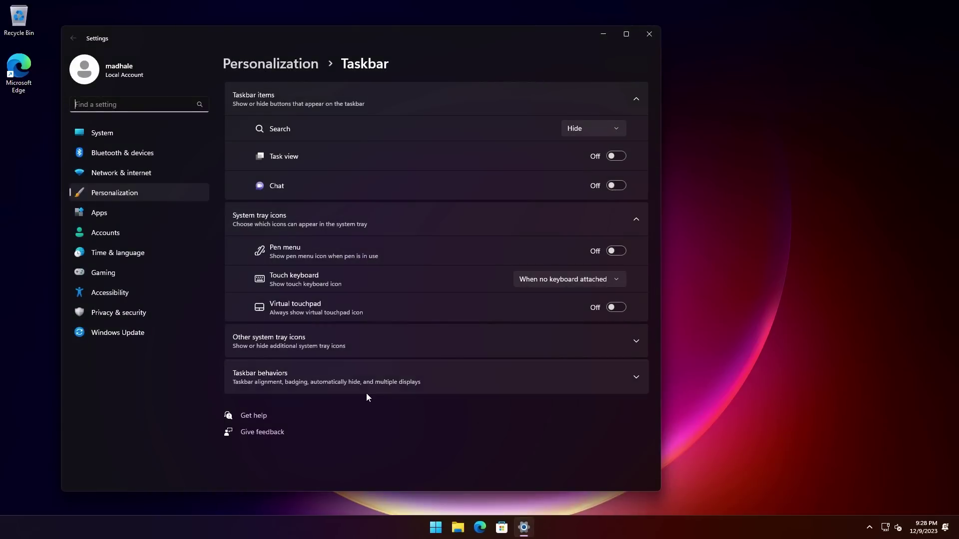
click(394, 387)
click(571, 416)
click(494, 422)
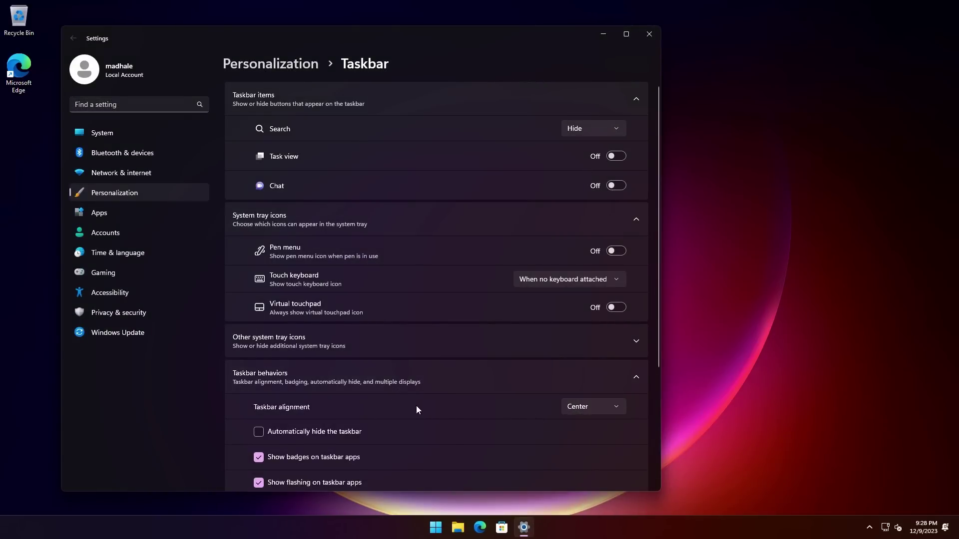
click(583, 390)
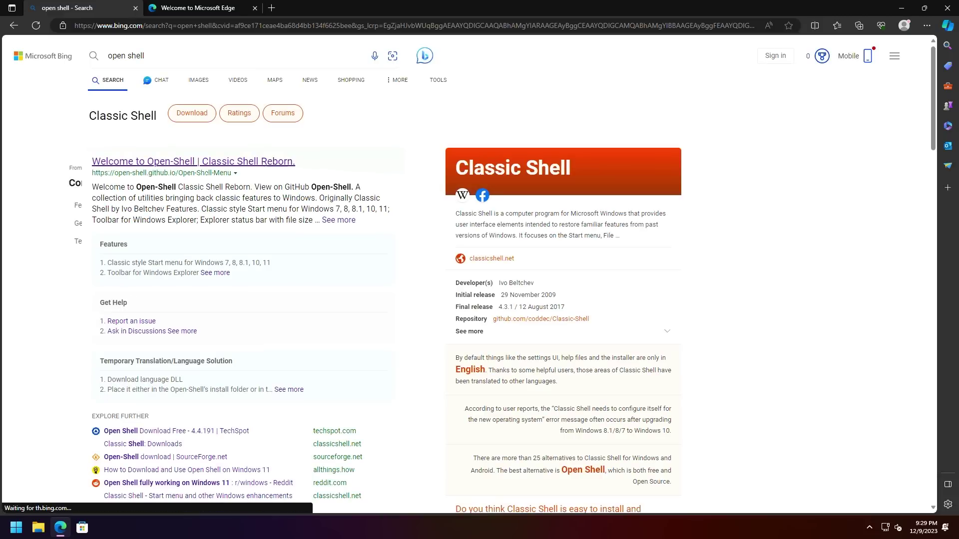
Download OpenShellSetup_4_4_191.exe from Open-Shell's GitHub v4.4.191 release and run it
click(218, 165)
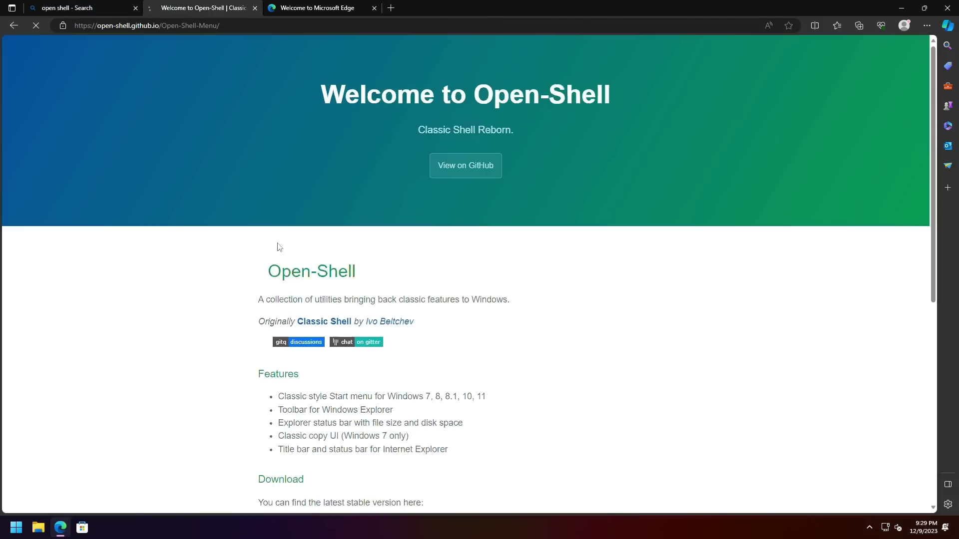
click(465, 166)
click(365, 160)
click(244, 408)
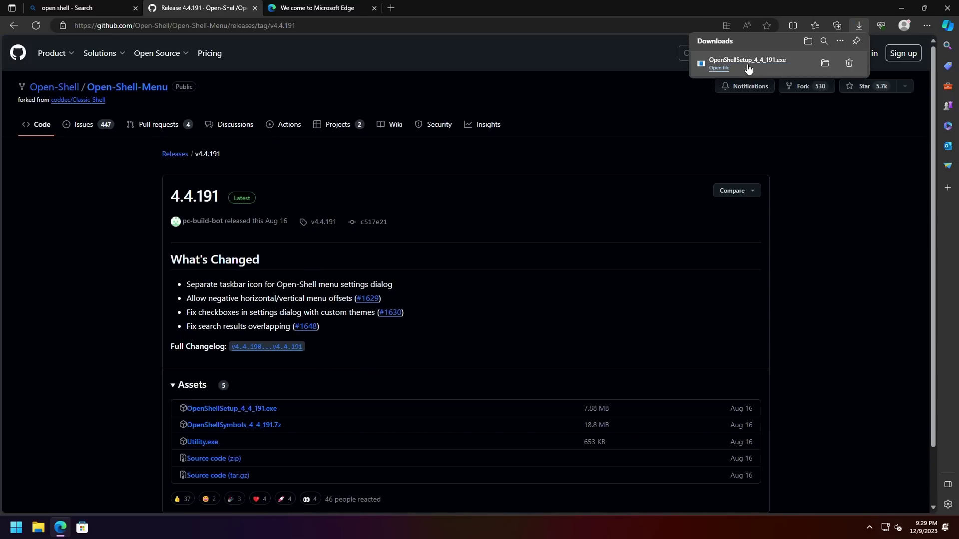
click(720, 67)
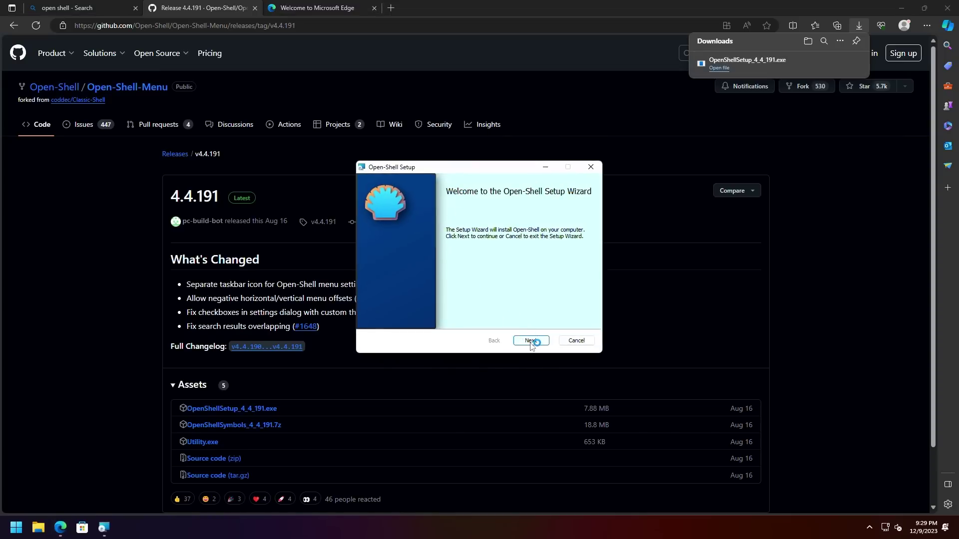
Accept the license and exclude Classic Explorer in the Open-Shell custom setup
click(531, 341)
click(455, 319)
click(531, 341)
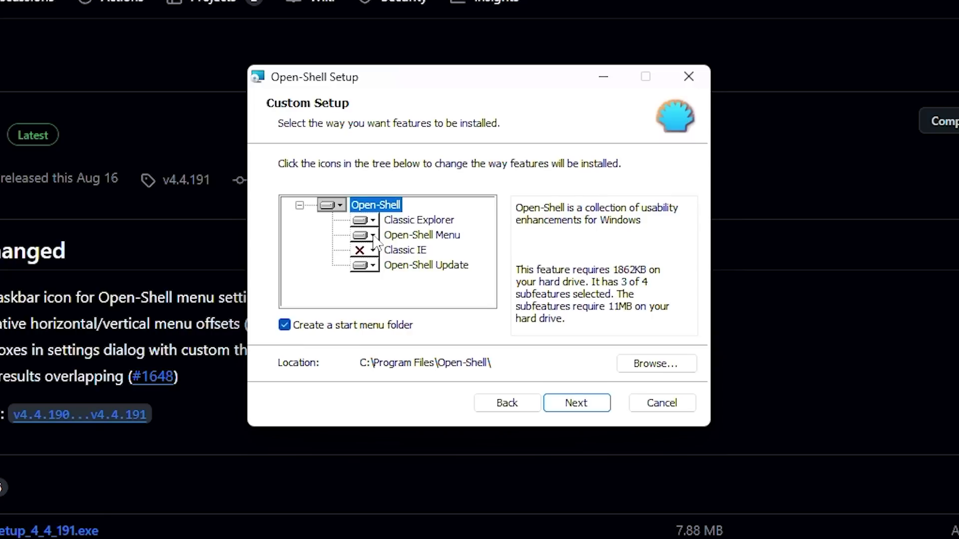
click(368, 221)
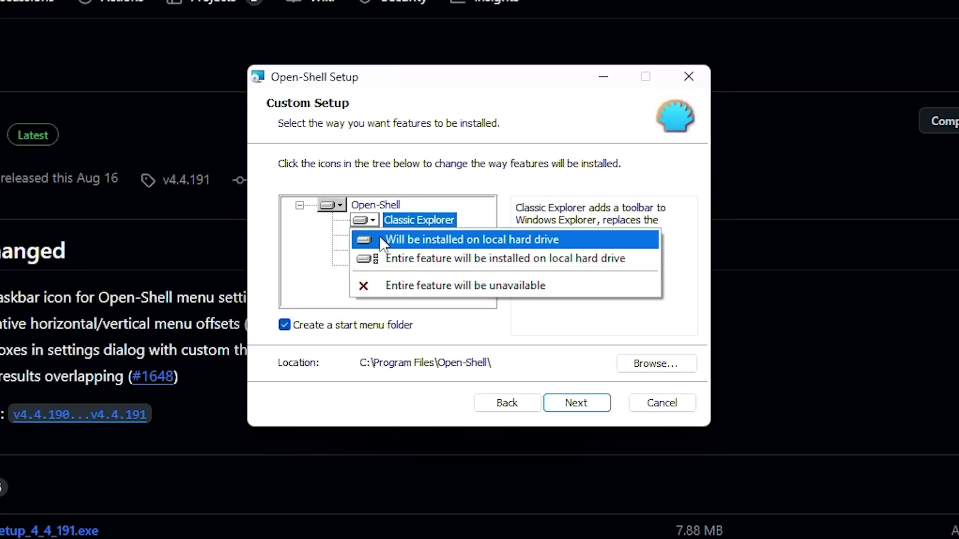
click(408, 285)
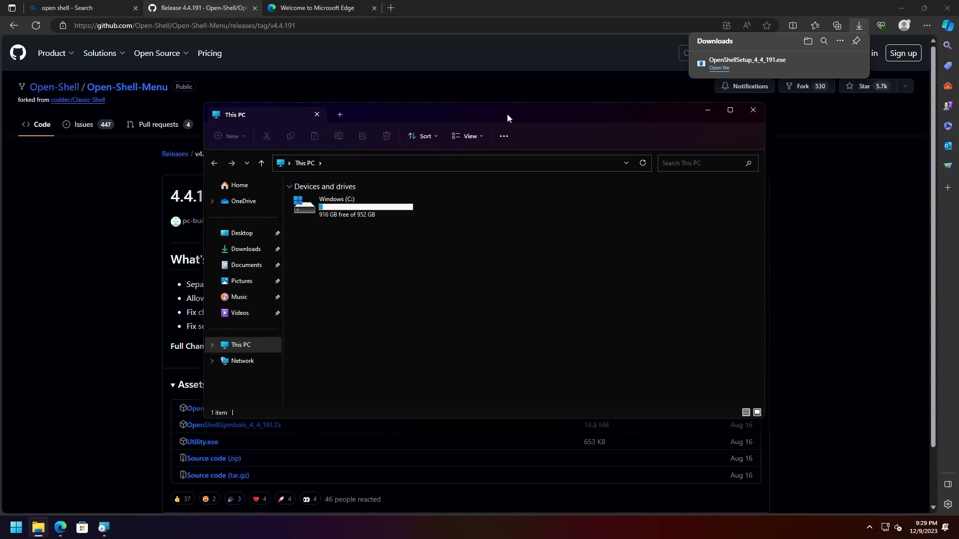
Install Open-Shell, approve the UAC prompt, and finish the wizard
drag(508, 118, 458, 150)
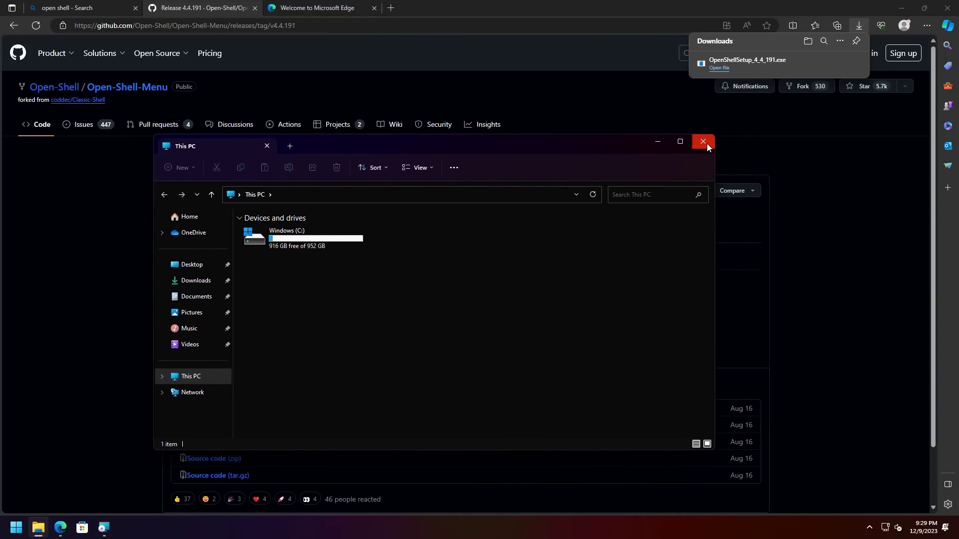
click(704, 141)
click(531, 340)
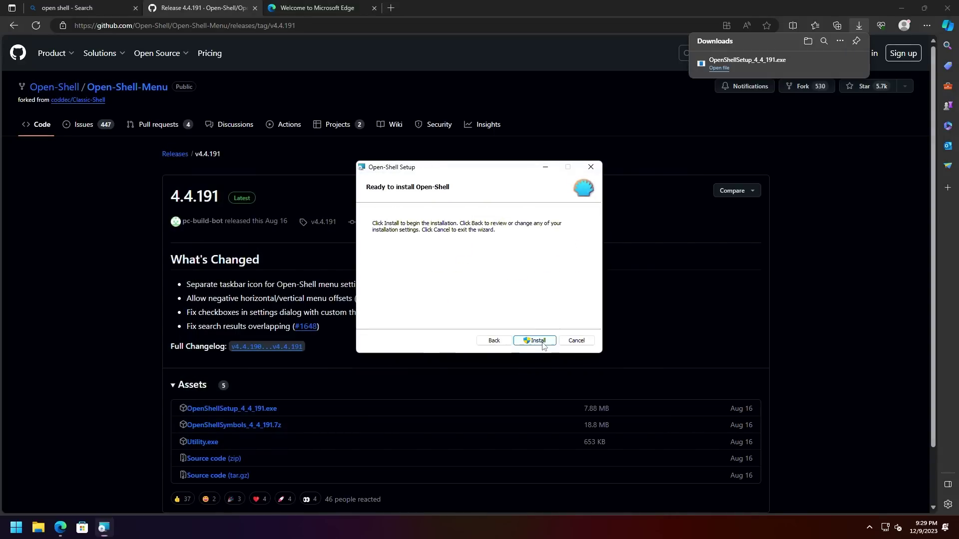
click(538, 341)
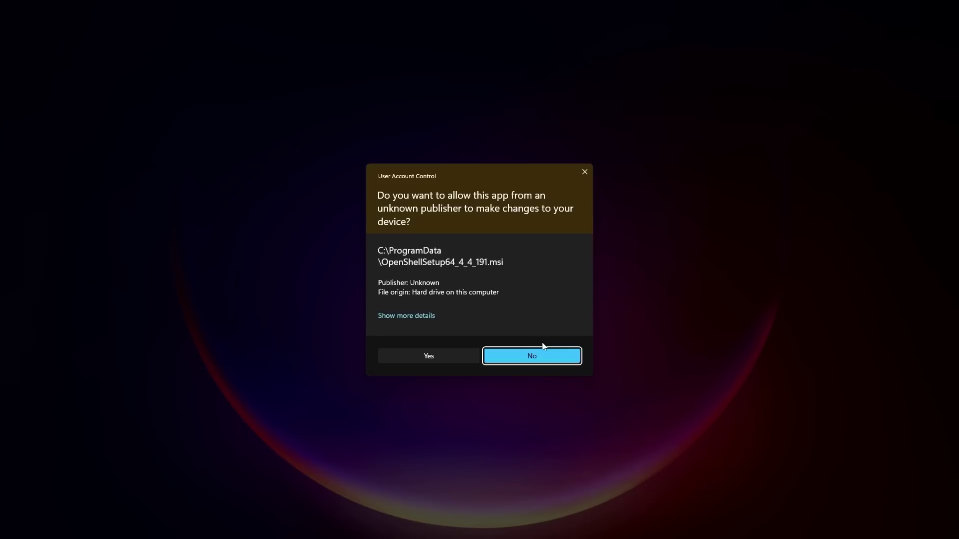
click(471, 351)
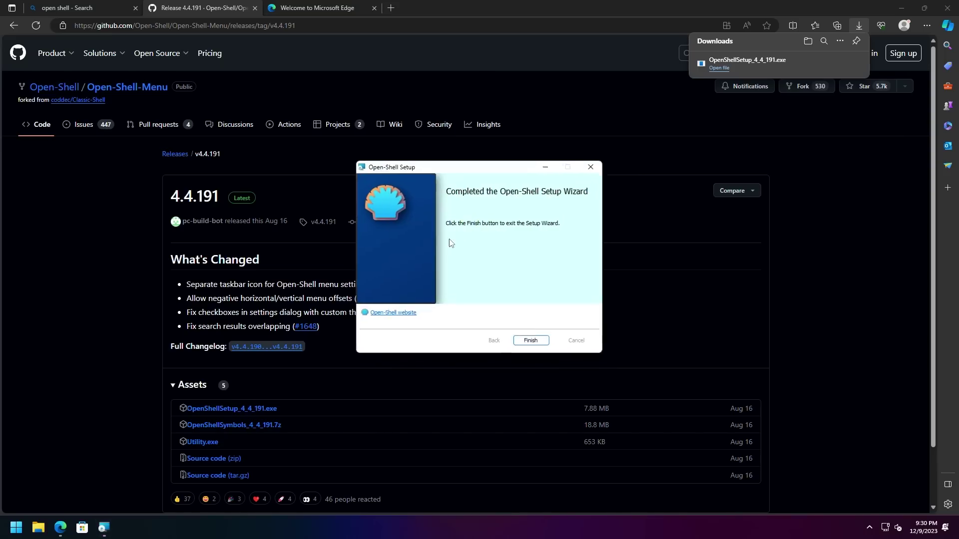
click(531, 340)
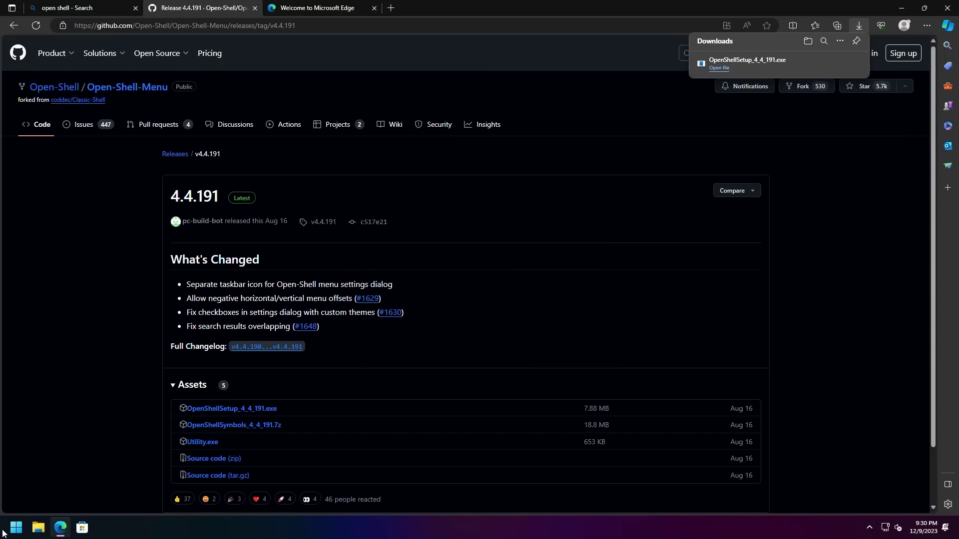
Review the Basic Settings, Skin, Taskbar and Customize Start Menu tabs, then save Windows 7 style
click(16, 530)
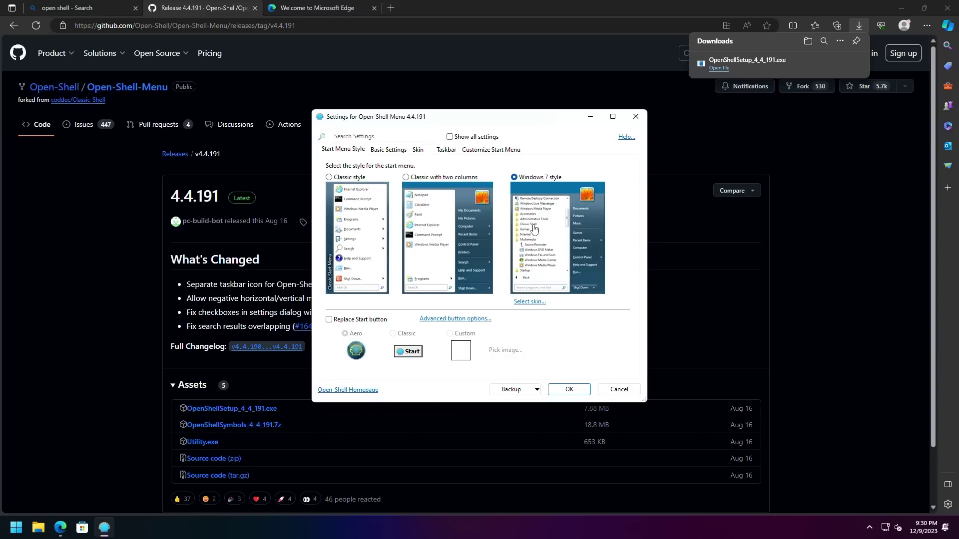
click(398, 150)
click(424, 152)
click(447, 152)
click(483, 151)
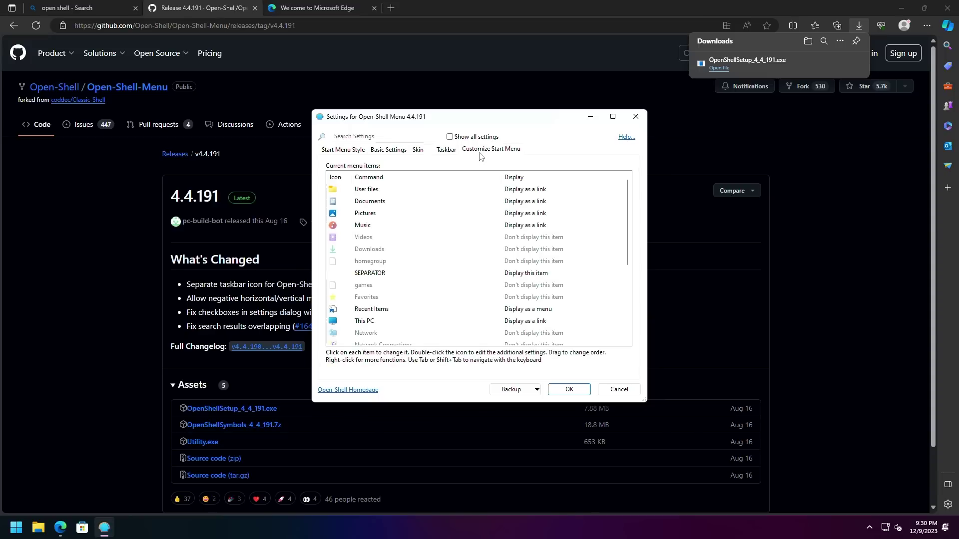
click(357, 153)
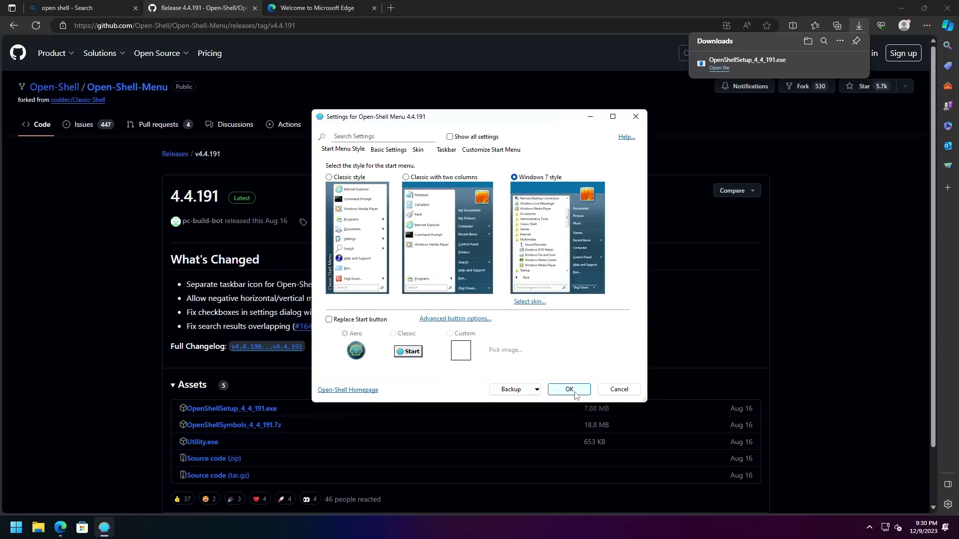
click(570, 389)
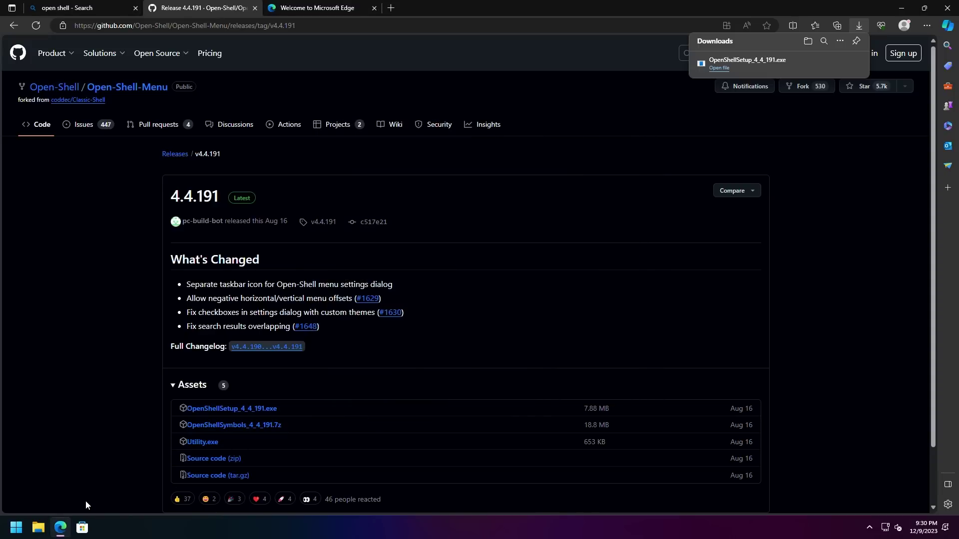
Uninstall Maps and remove it from the Open-Shell start menu list
key(super)
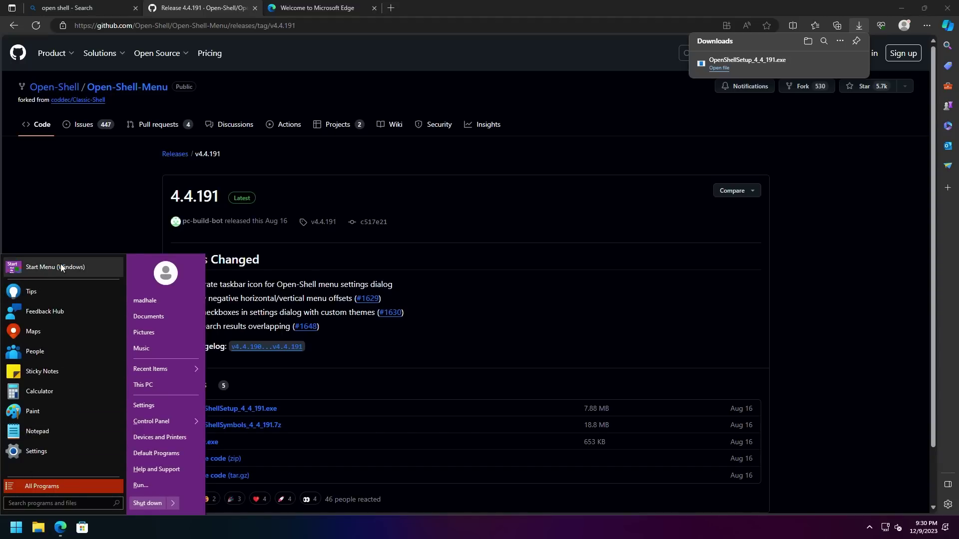
right_click(54, 336)
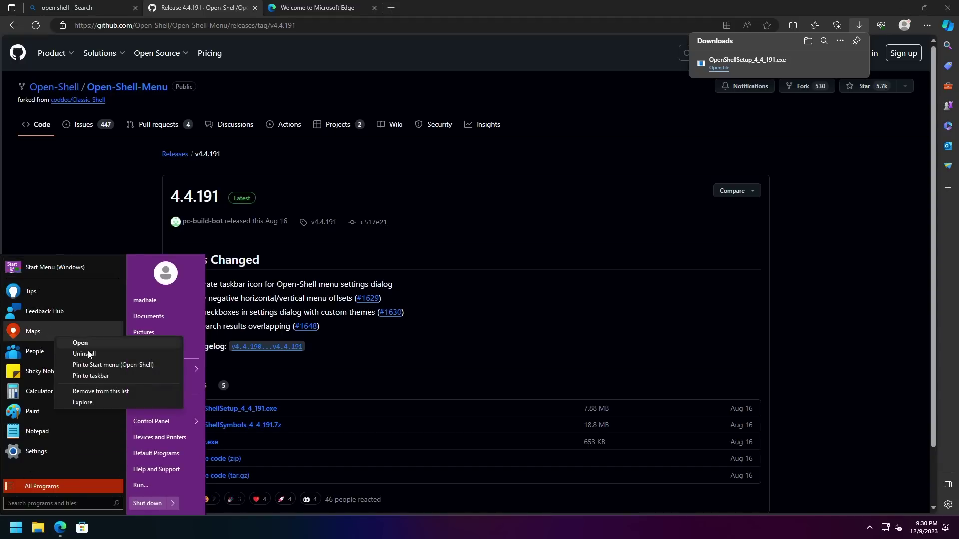
click(106, 355)
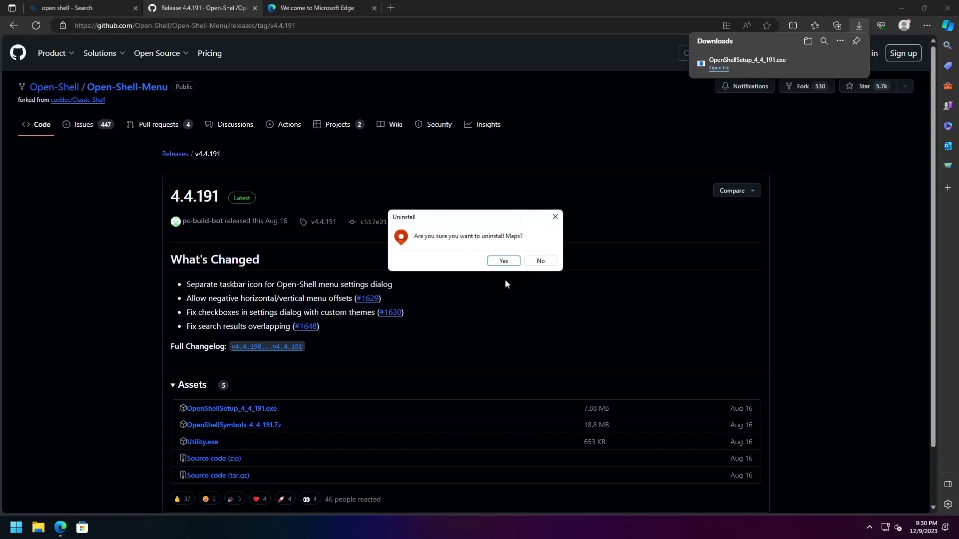
click(504, 261)
click(25, 533)
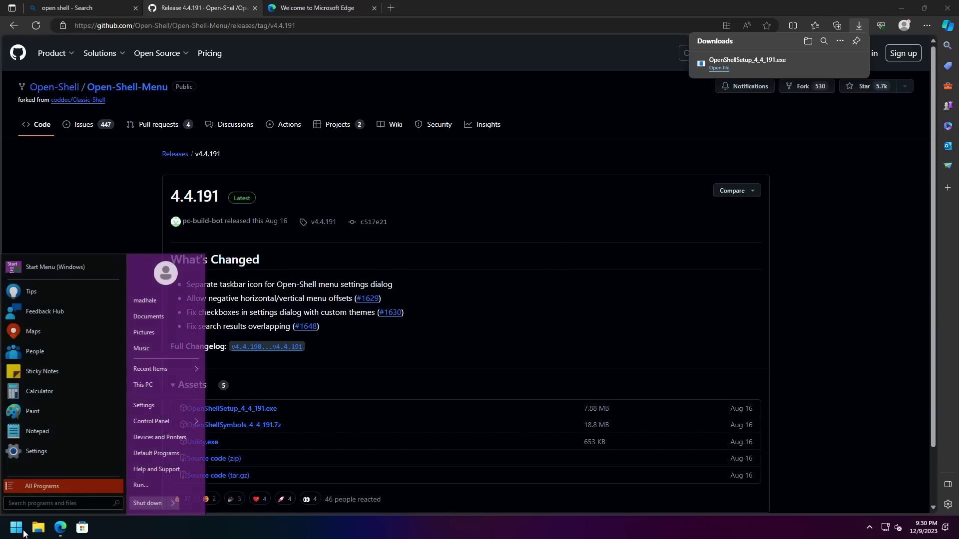
right_click(51, 334)
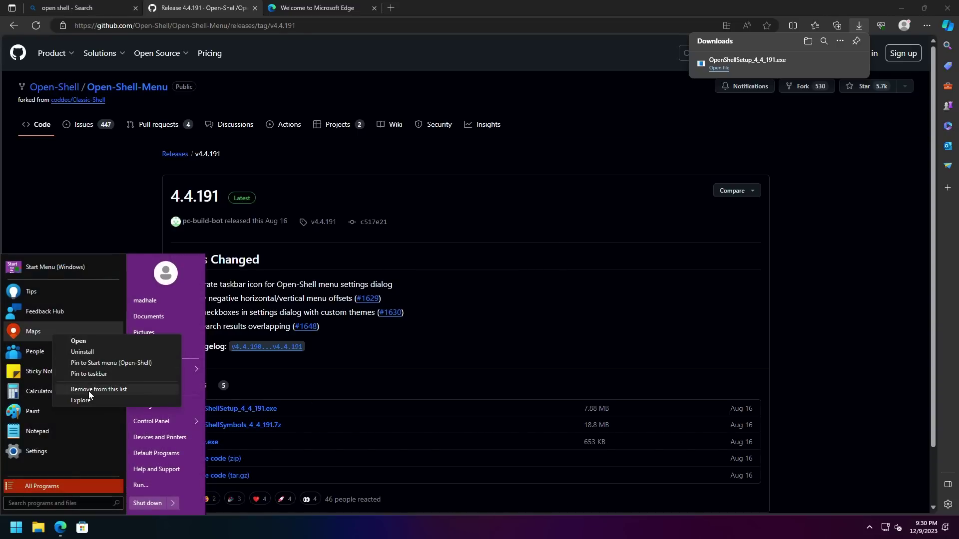
click(89, 390)
Uninstall People and remove it from the start menu list
right_click(58, 336)
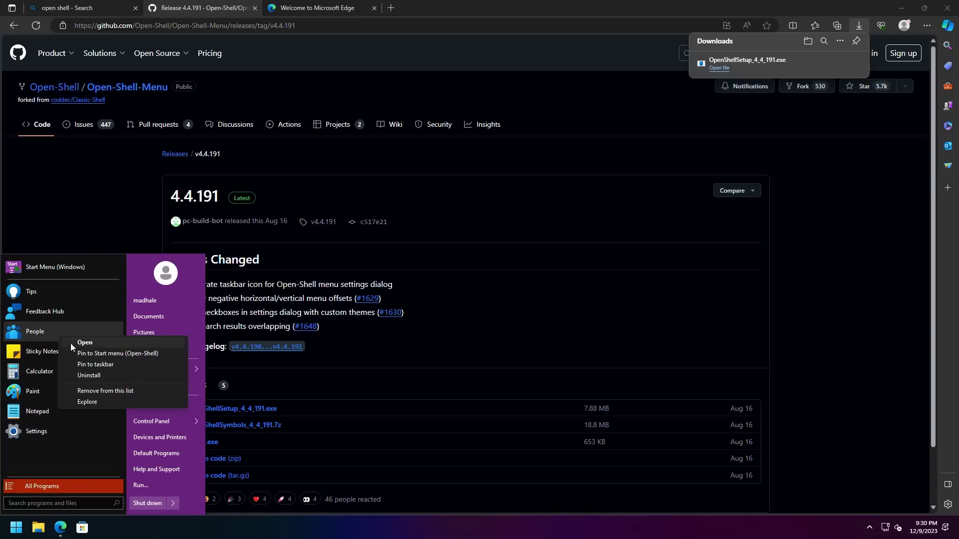
click(89, 378)
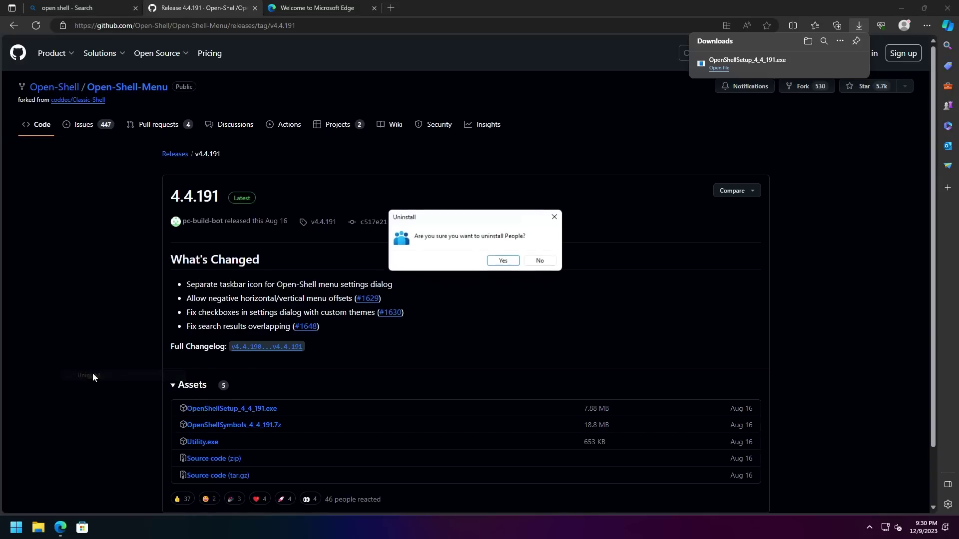
click(504, 260)
click(20, 537)
right_click(58, 334)
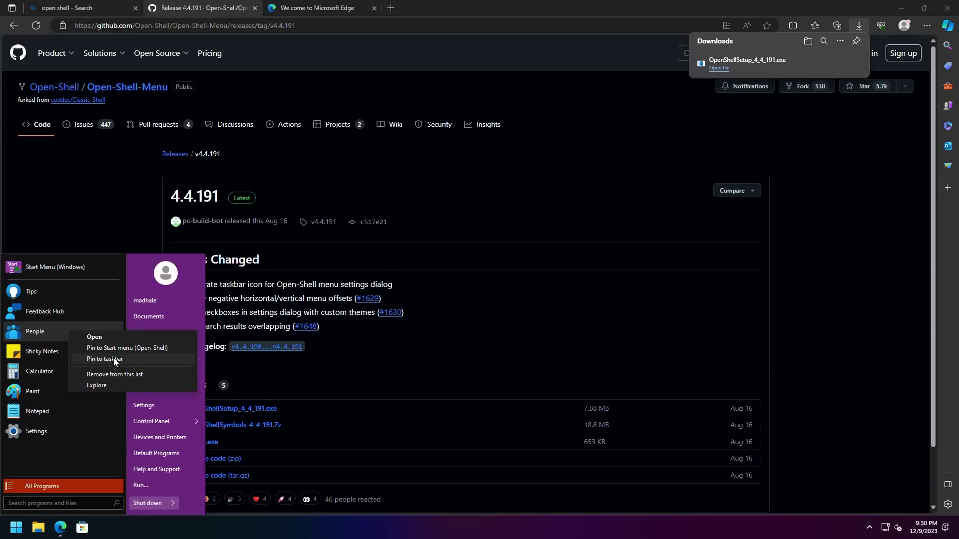
click(92, 359)
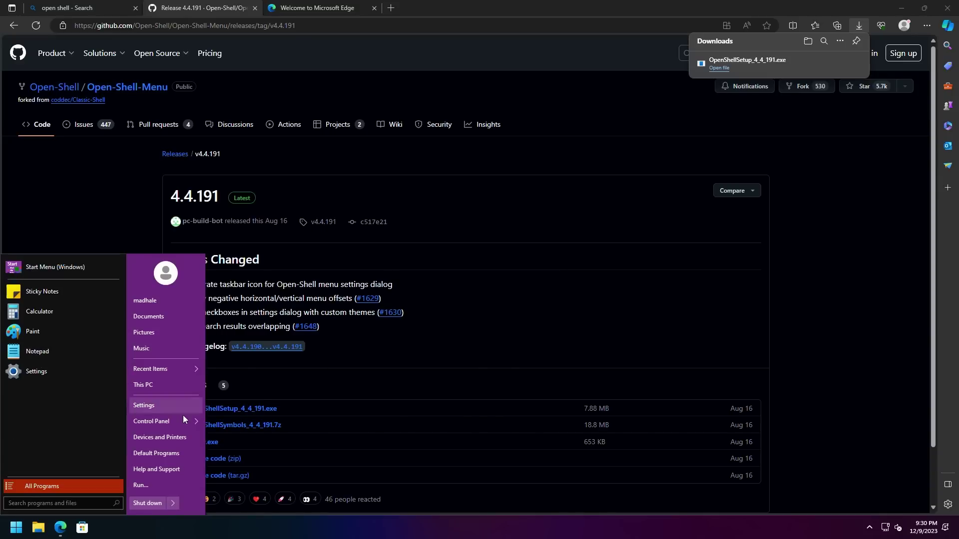
Open Network and Sharing Center and the Mouse Properties from Control Panel
mouse_move(182, 415)
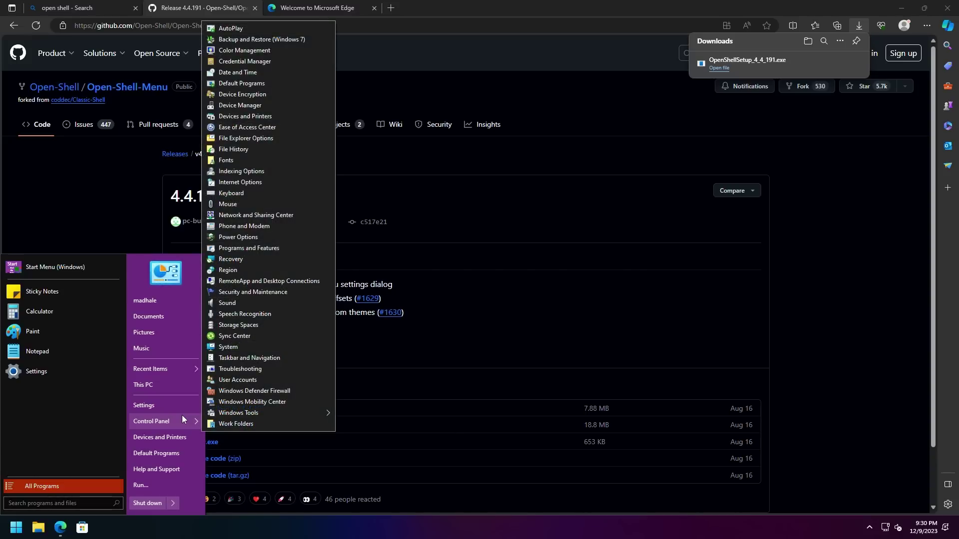
click(288, 216)
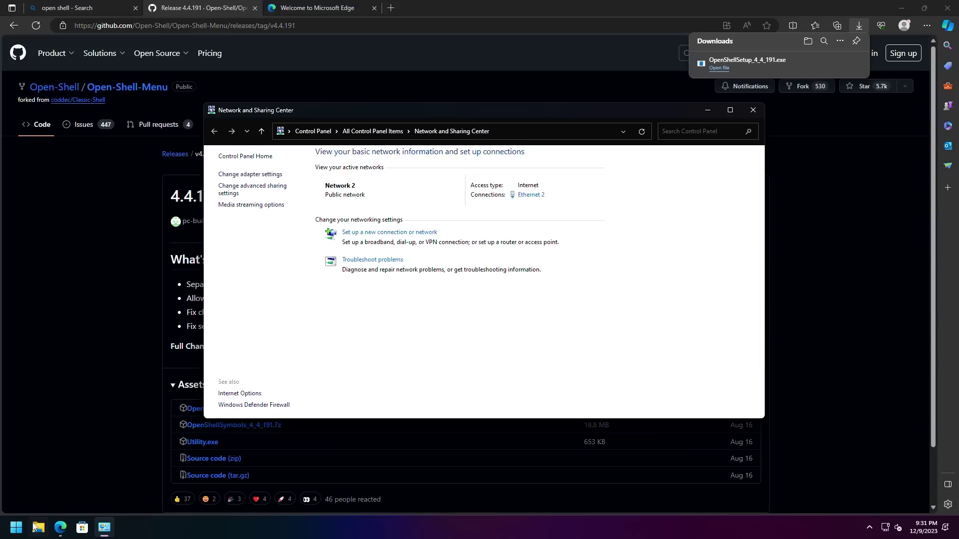
click(16, 527)
mouse_move(167, 421)
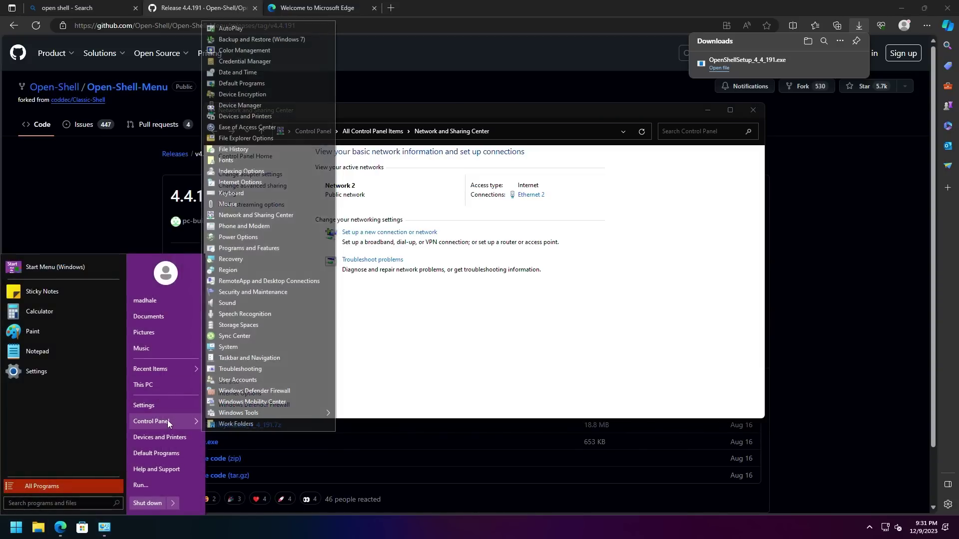
click(268, 208)
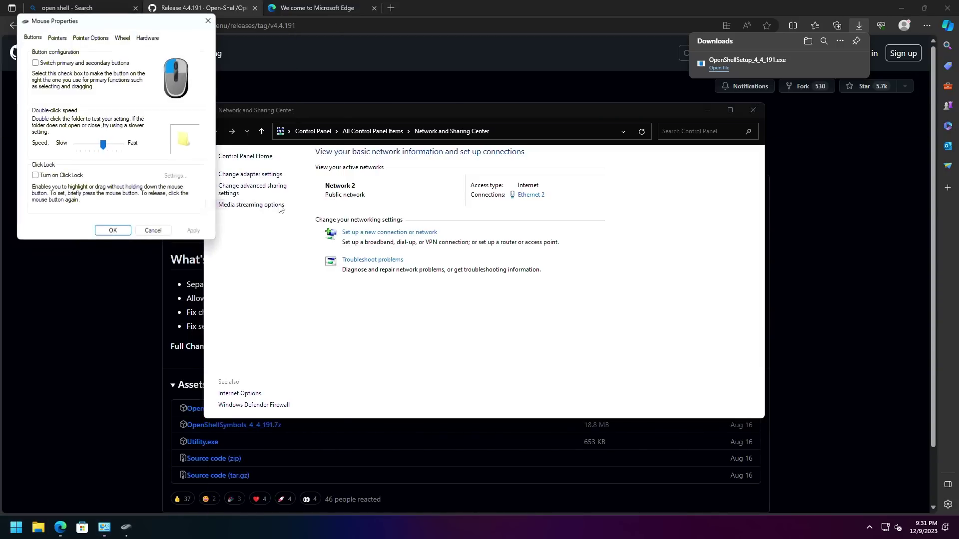
drag(124, 22, 419, 136)
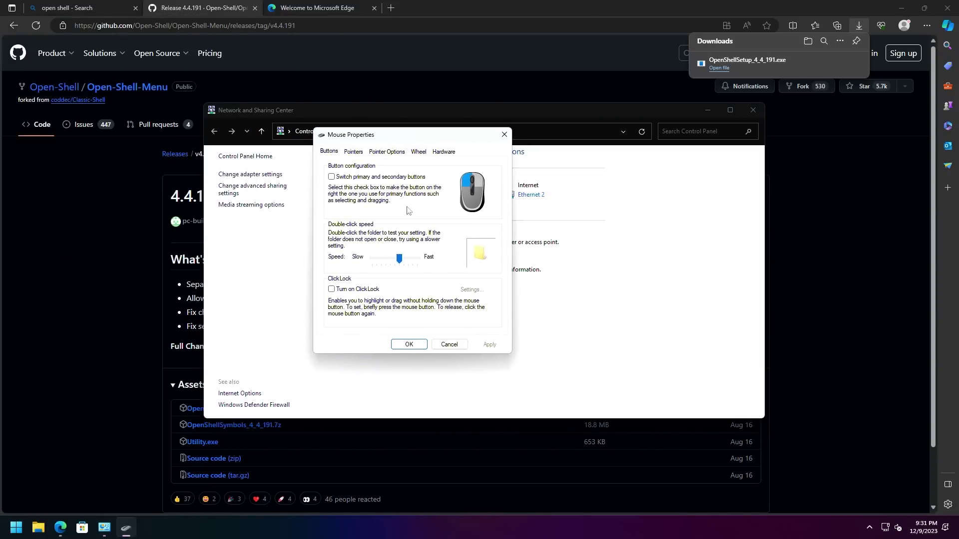
Turn off Enhance pointer precision, apply it, and close Network and Sharing Center
click(354, 153)
click(392, 151)
click(375, 204)
click(490, 345)
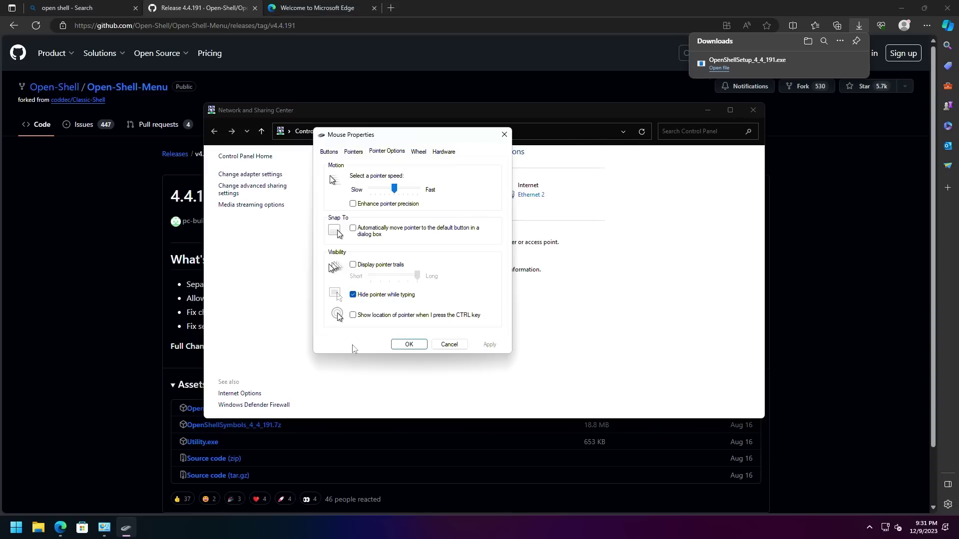
click(411, 345)
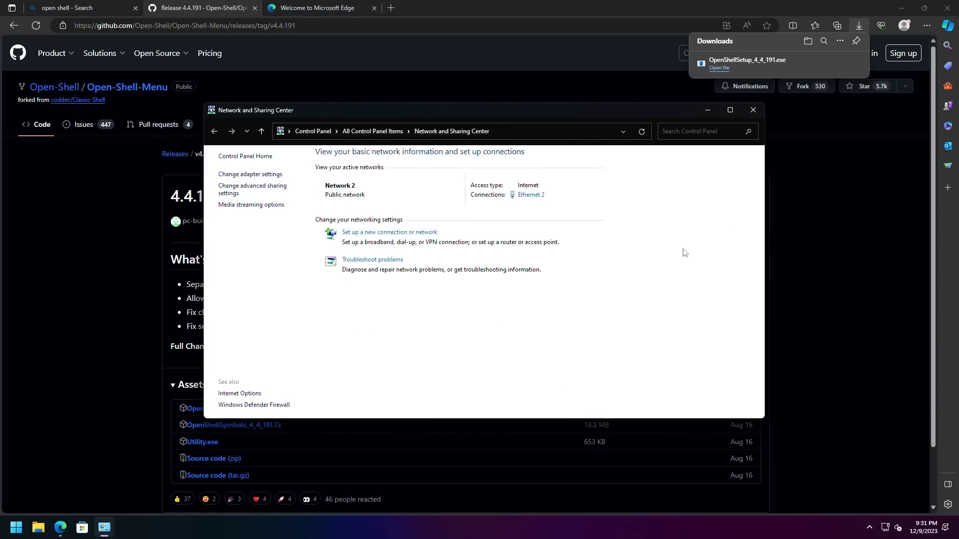
click(750, 112)
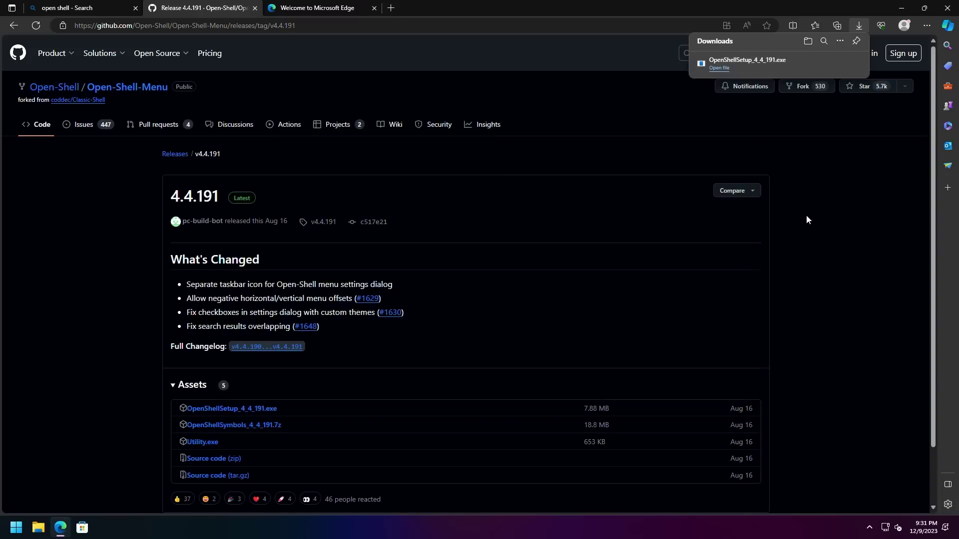
click(302, 7)
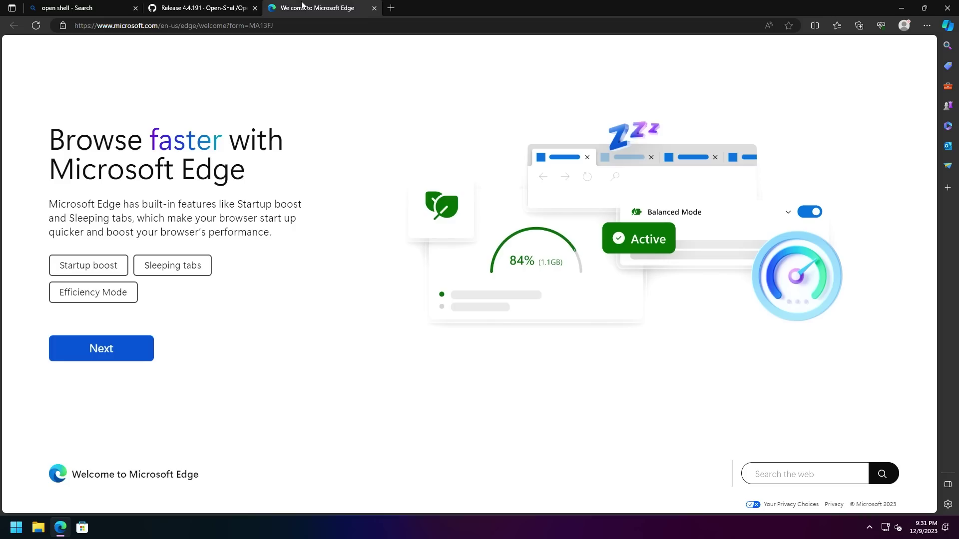
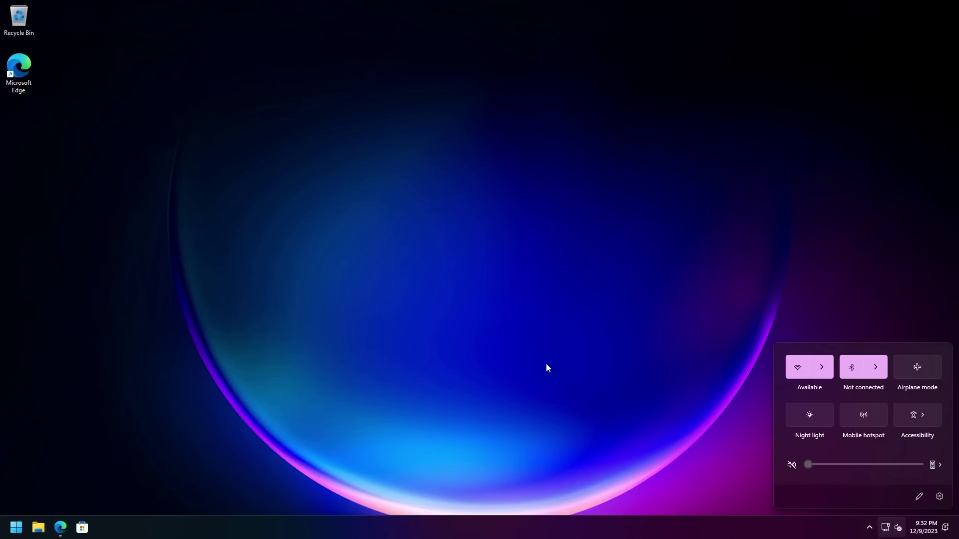
Move the fourth Morrowind screenshot from the morrowind folder into Pictures and delete it
click(423, 366)
key(super+e)
double_click(279, 253)
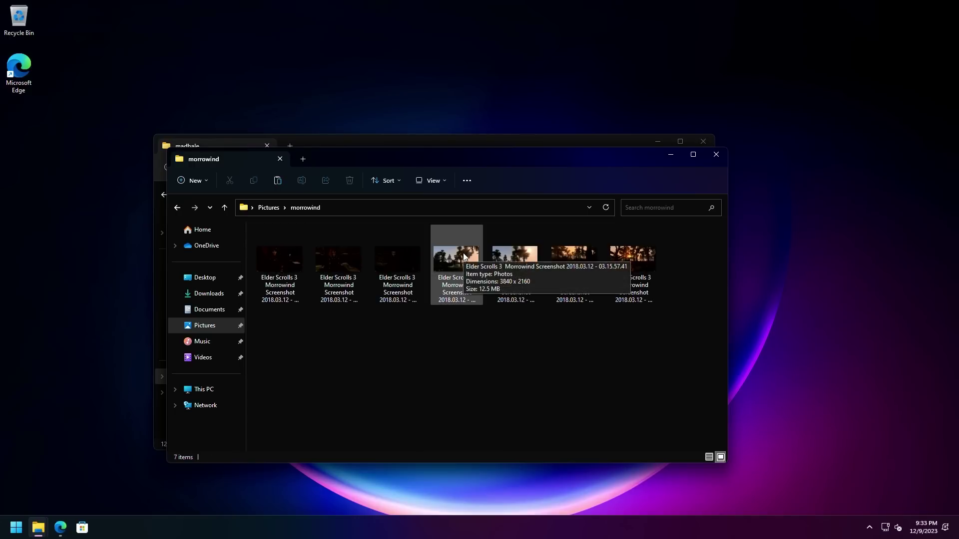
drag(463, 252, 271, 206)
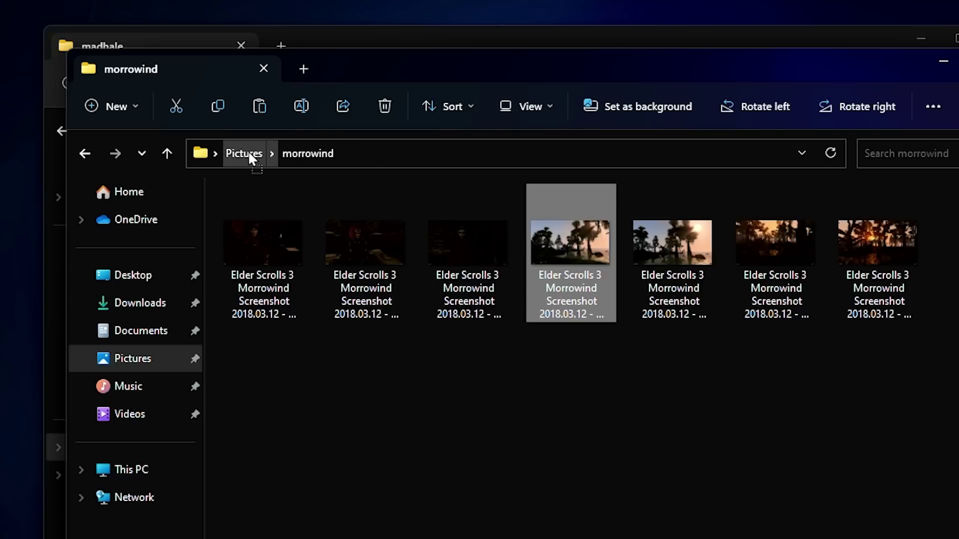
drag(247, 151, 248, 151)
click(248, 152)
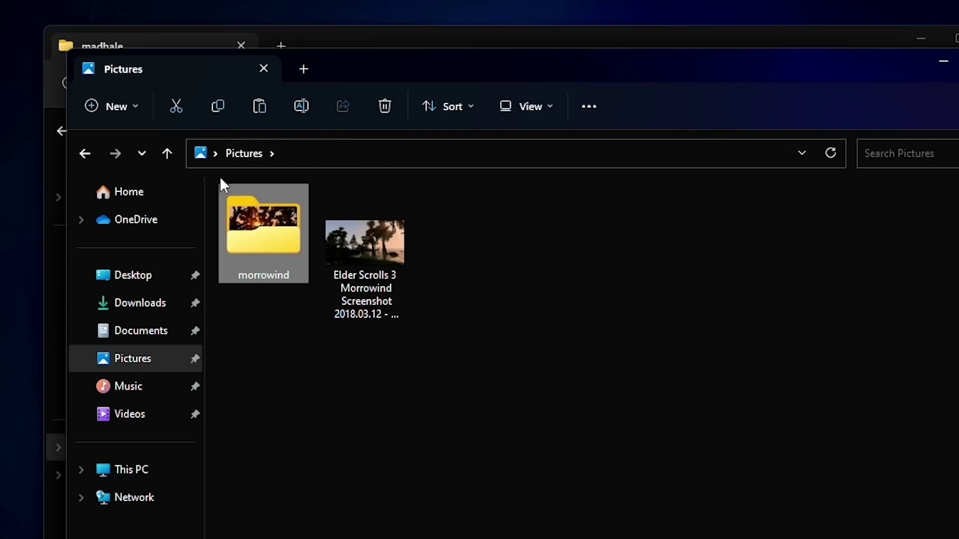
click(375, 280)
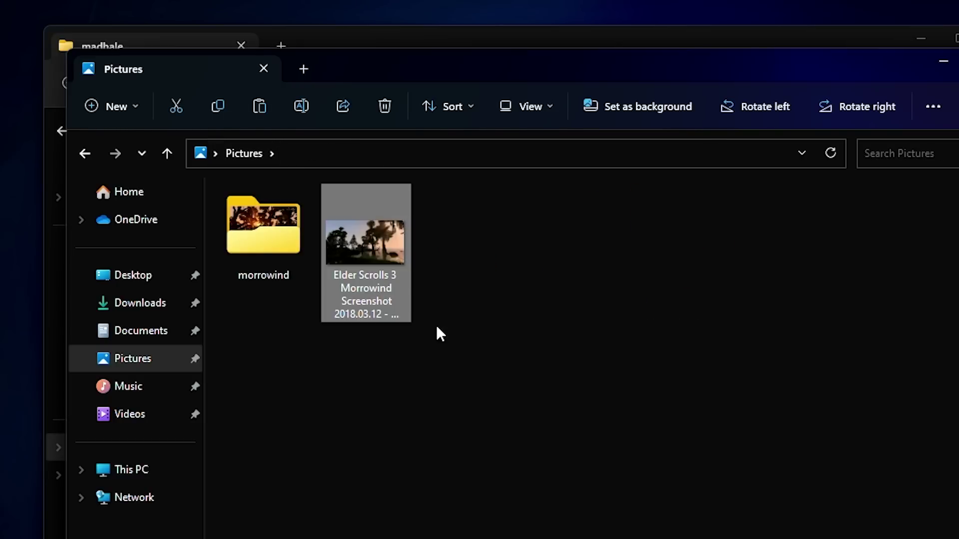
key(Delete)
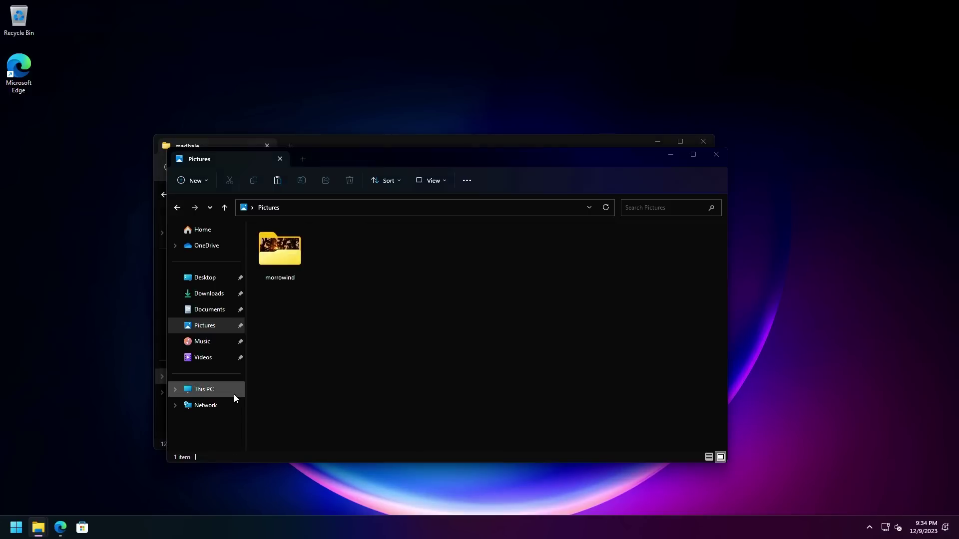
Check for Windows updates and start installing the available ones
key(super)
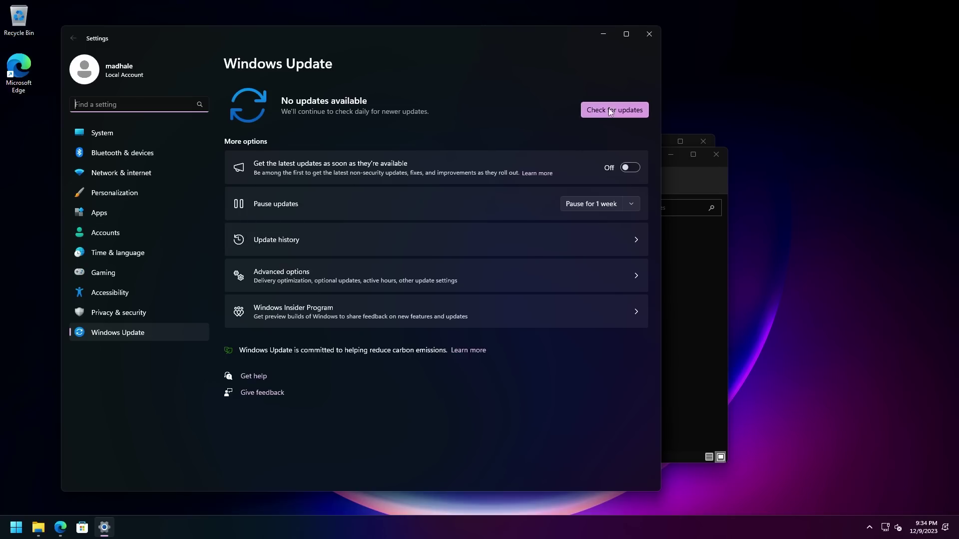
click(610, 109)
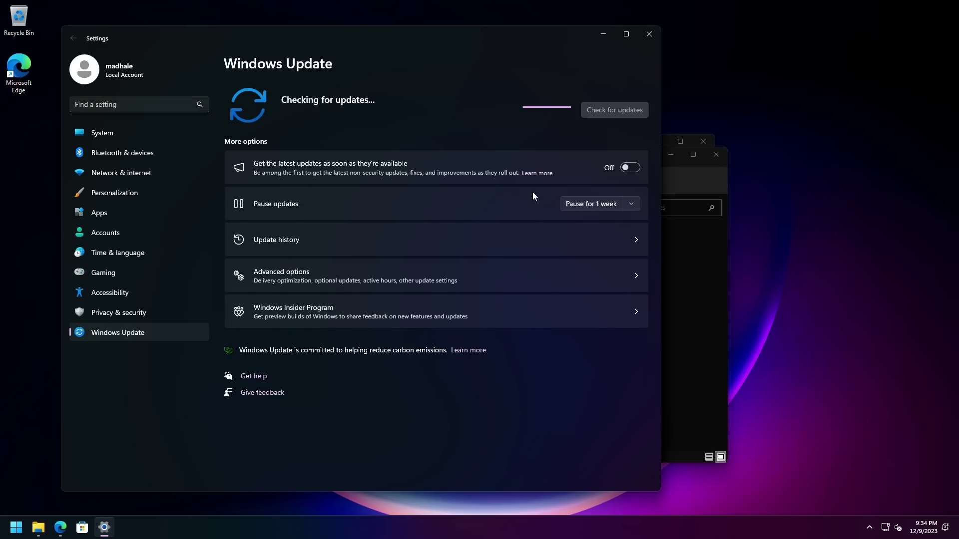
click(604, 106)
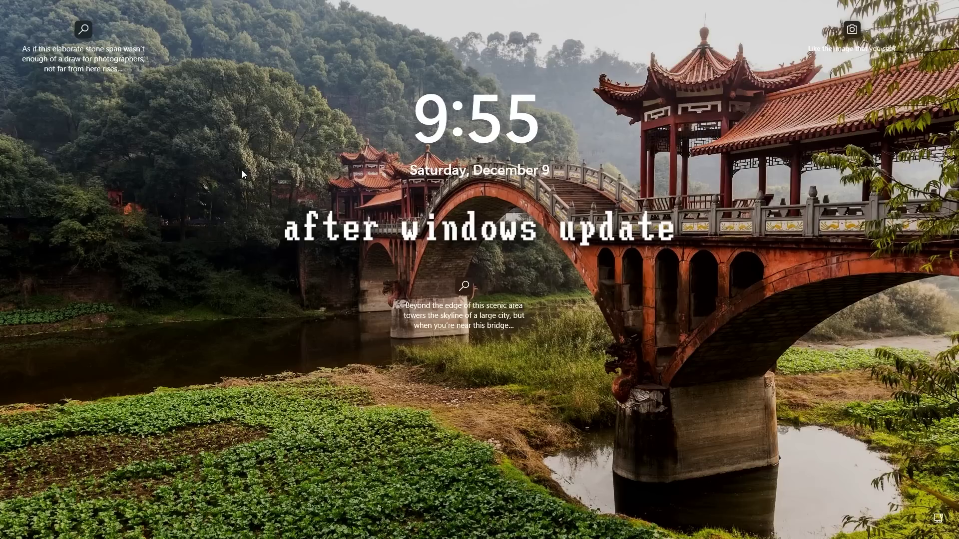
Sign back in, reopen morrowind with its seven screenshots, and move Explorer to the upper left
click(424, 165)
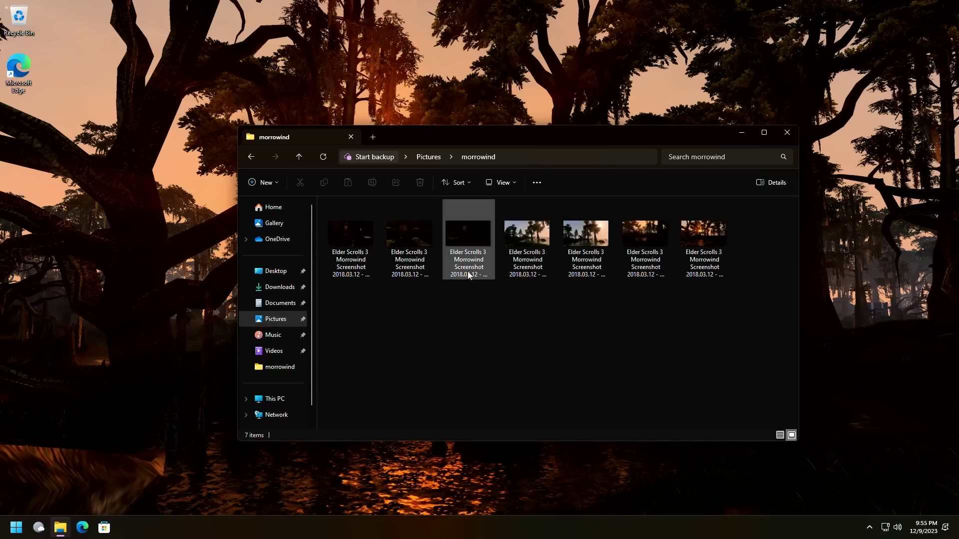
click(428, 157)
double_click(409, 226)
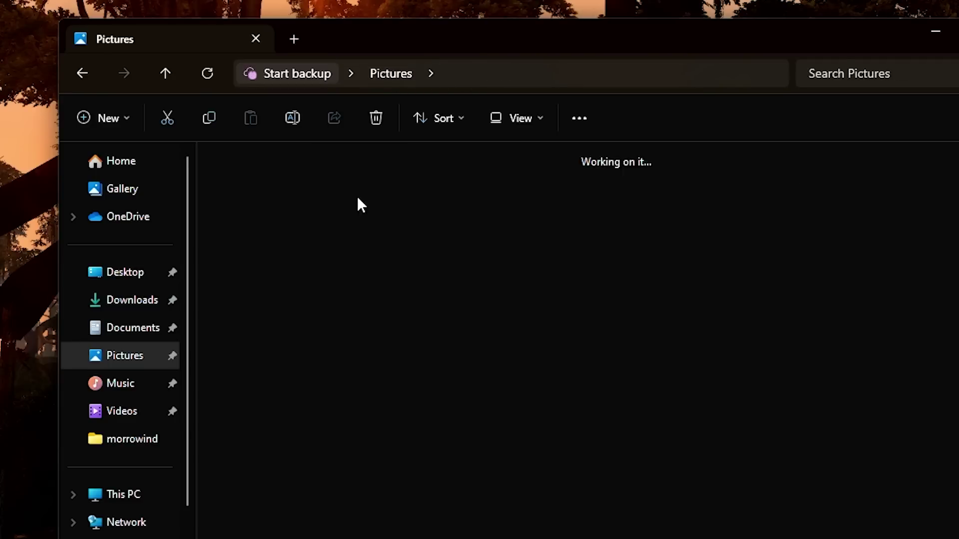
drag(575, 197, 677, 435)
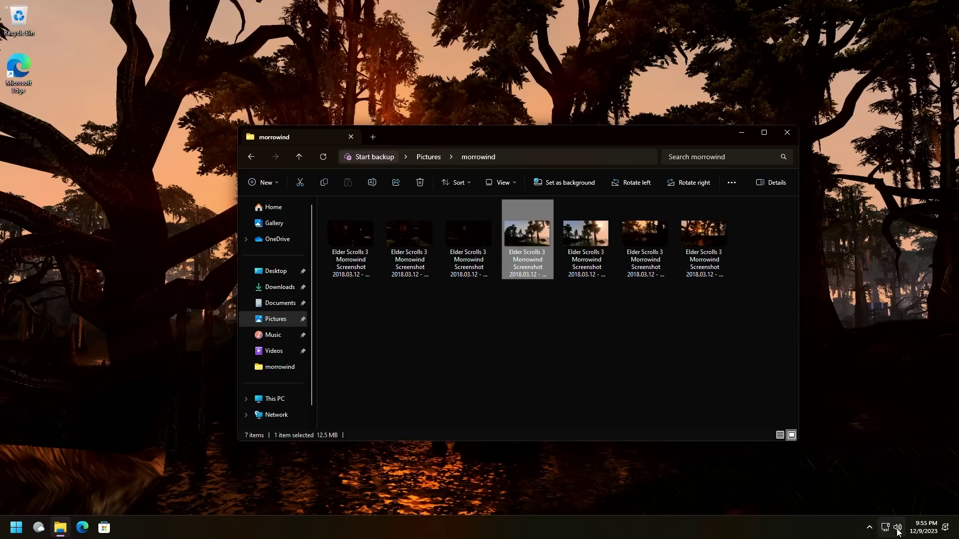
click(891, 528)
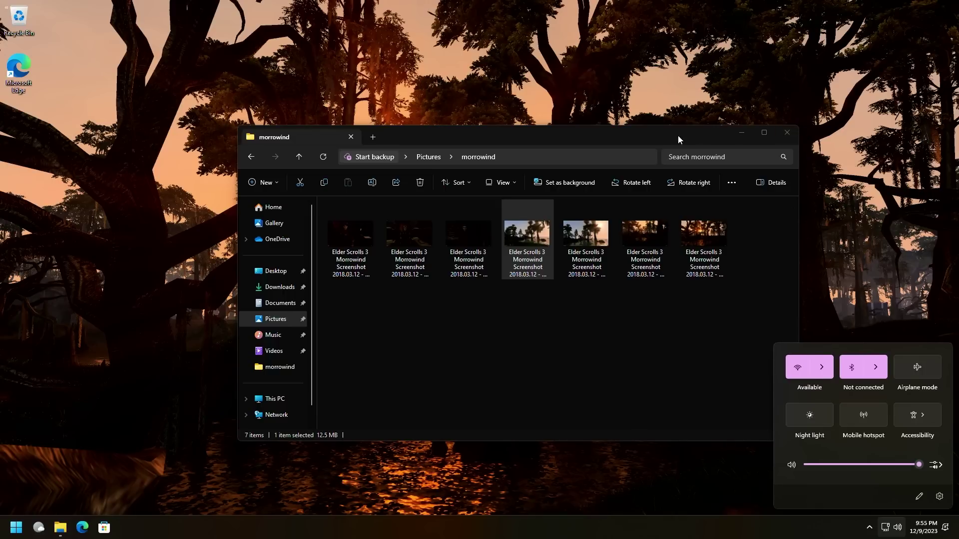
drag(678, 136, 464, 119)
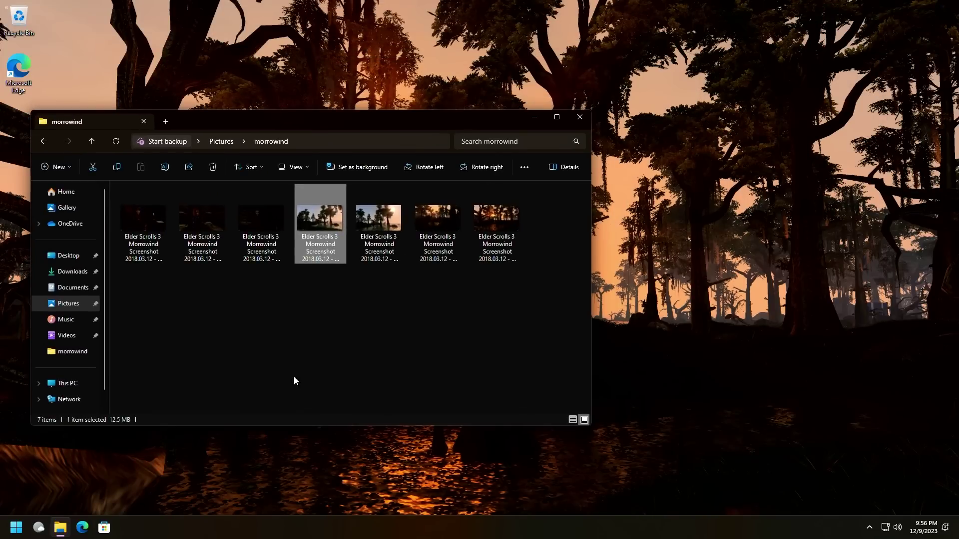
Search Edge for 'explorer patcher' and open the ExplorerPatcher GitHub repository
click(82, 528)
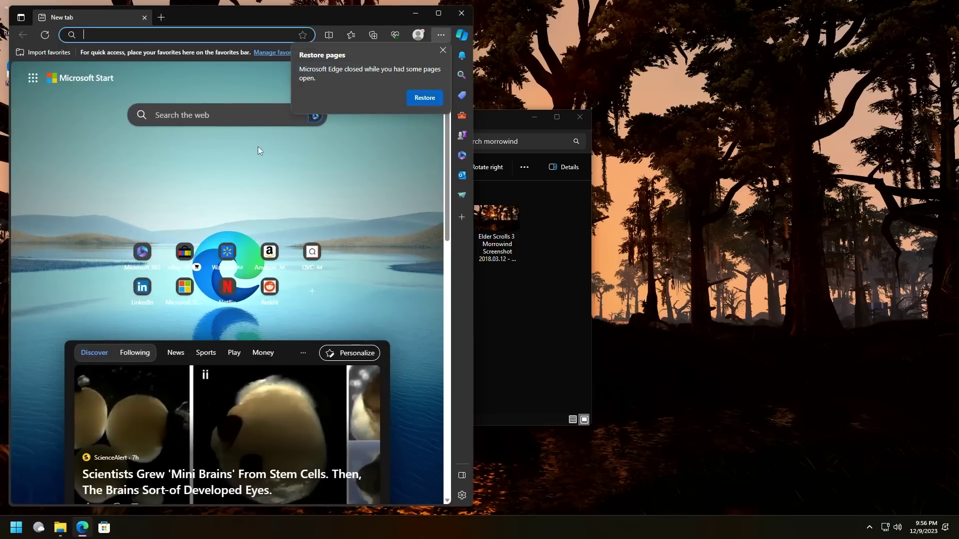
click(142, 37)
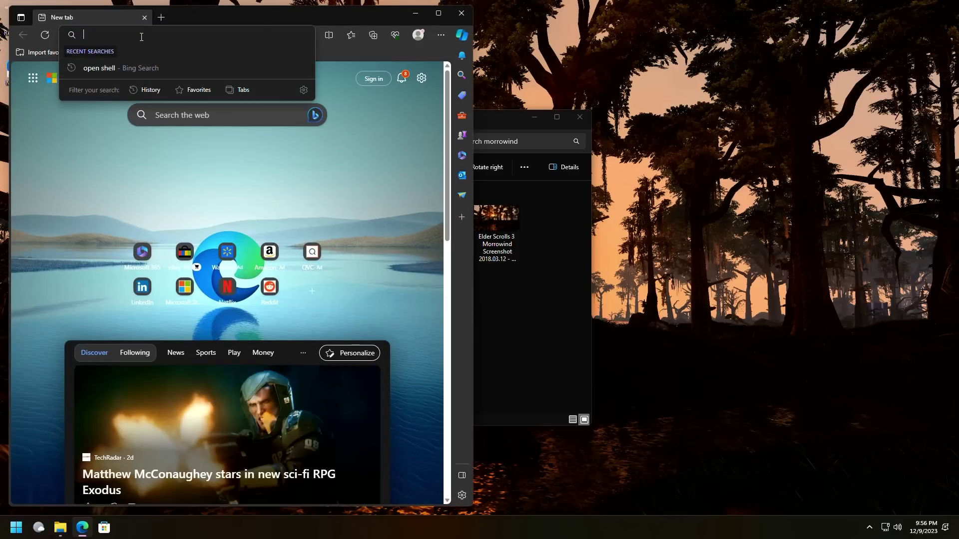
text(explorer patcher)
key(Return)
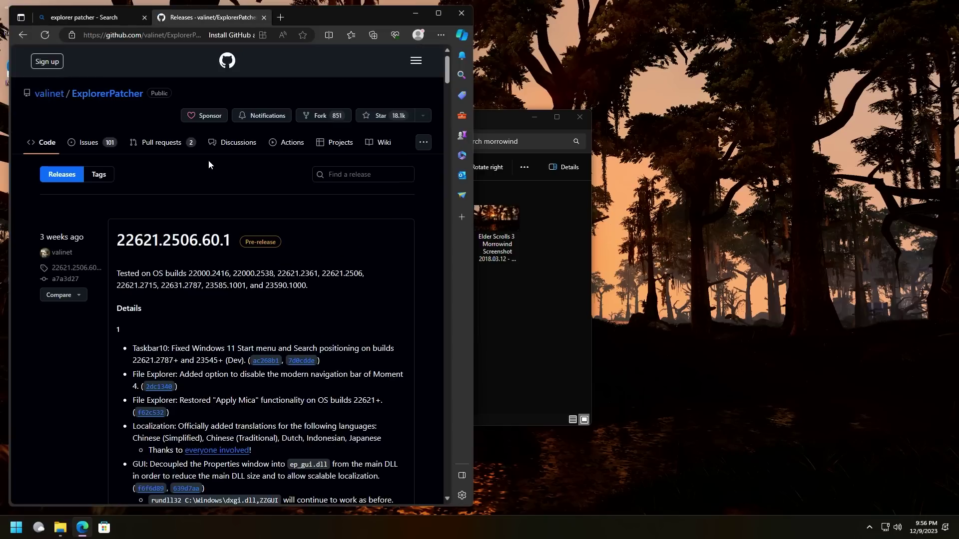
click(439, 12)
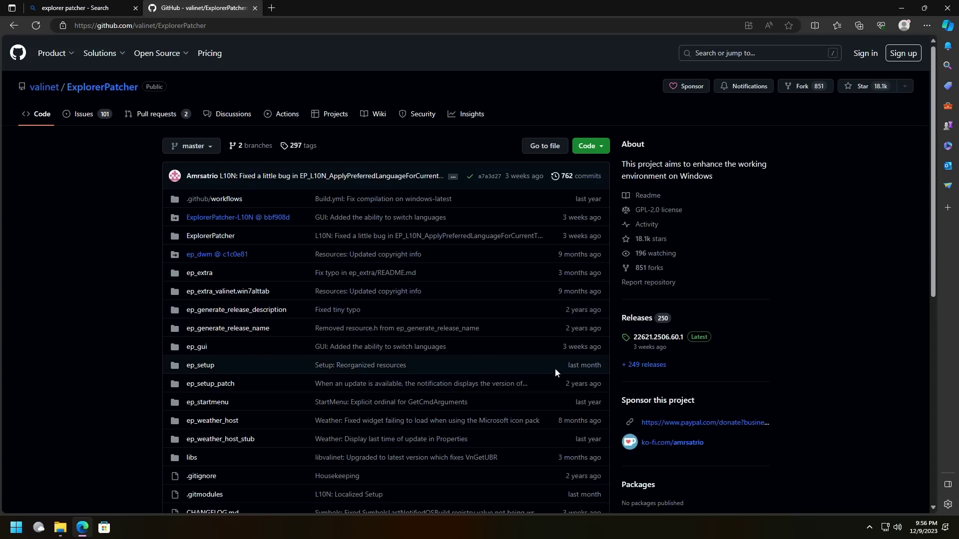
Download ep_setup.exe from release 22621.2506.60.1 and run it
click(663, 344)
scroll(424, 344, down, 5)
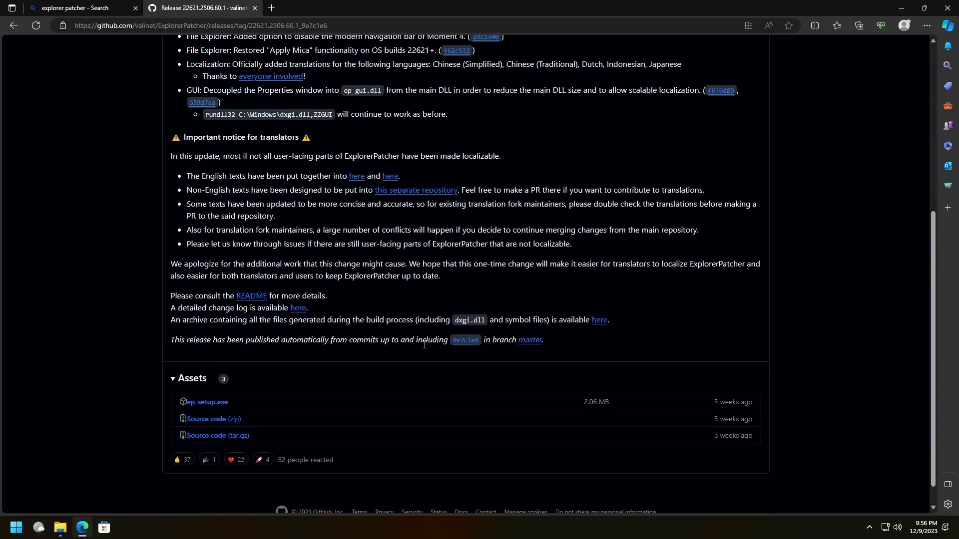
click(218, 406)
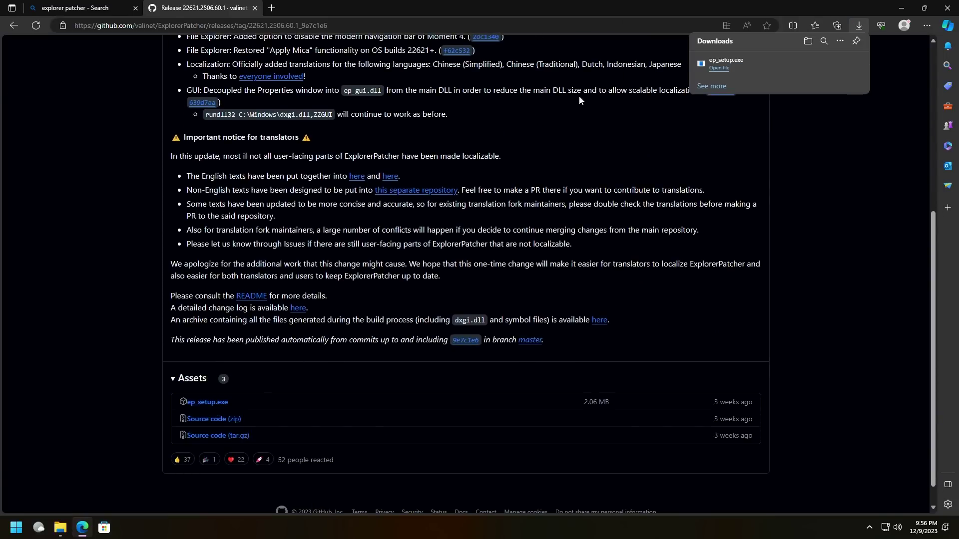
click(720, 67)
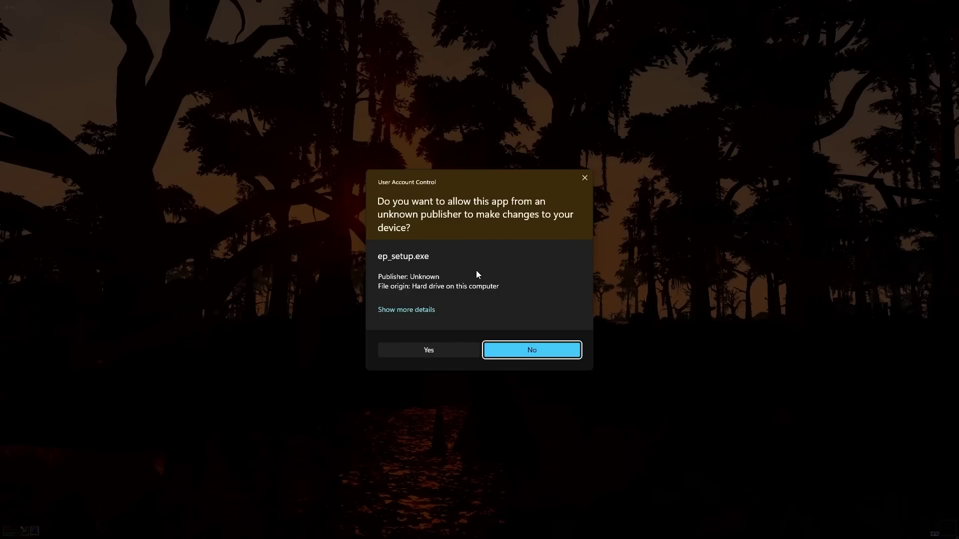
Allow ep_setup.exe to install, then open This PC and switch between it and Edge
click(424, 355)
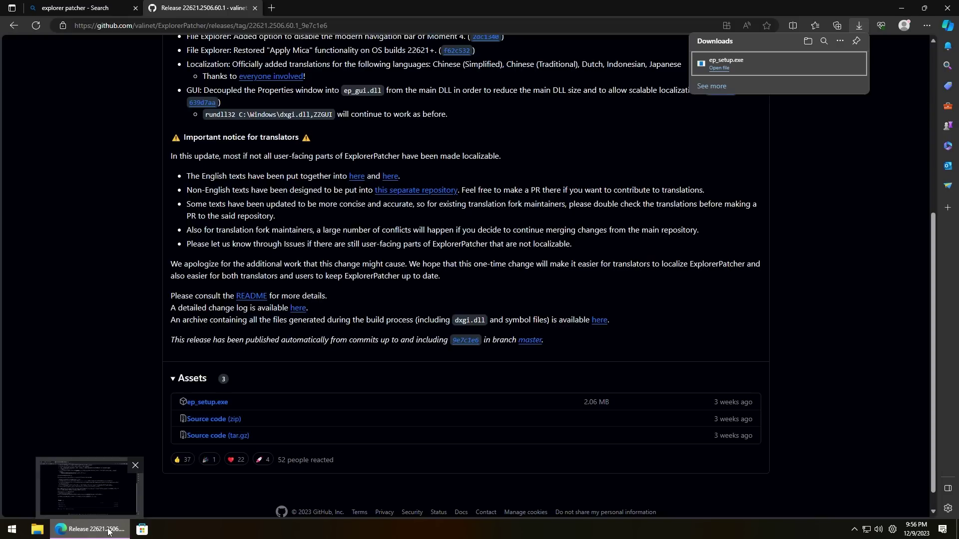
click(37, 529)
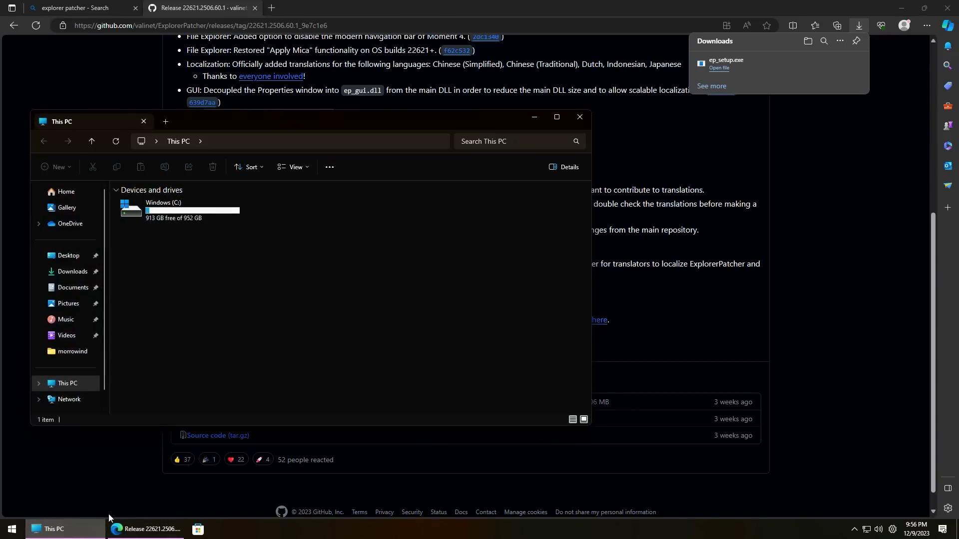
click(72, 529)
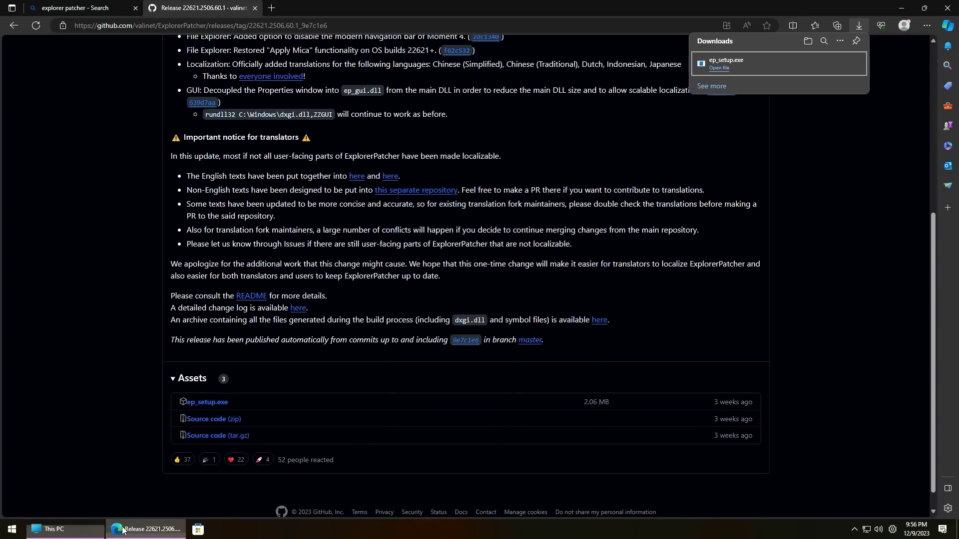
click(64, 534)
click(154, 534)
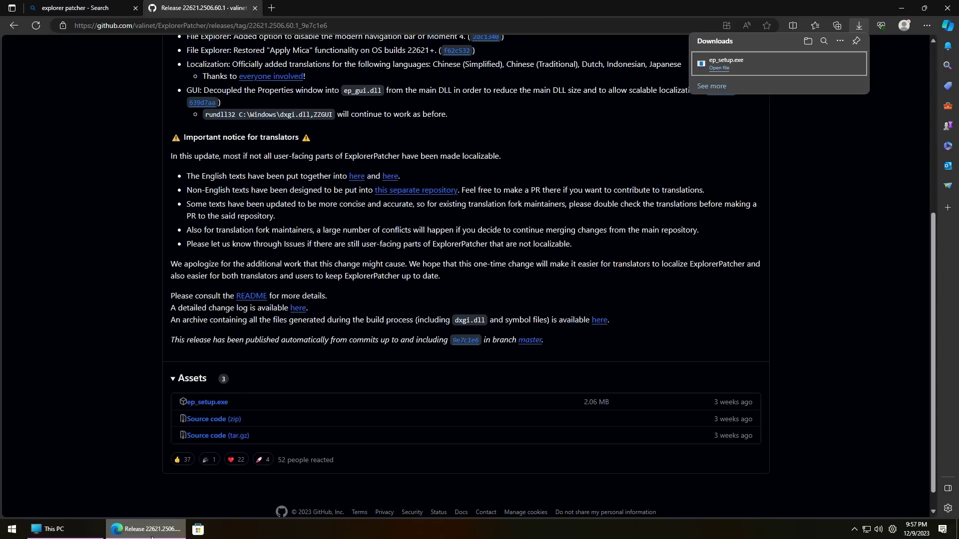
key(alt+Tab)
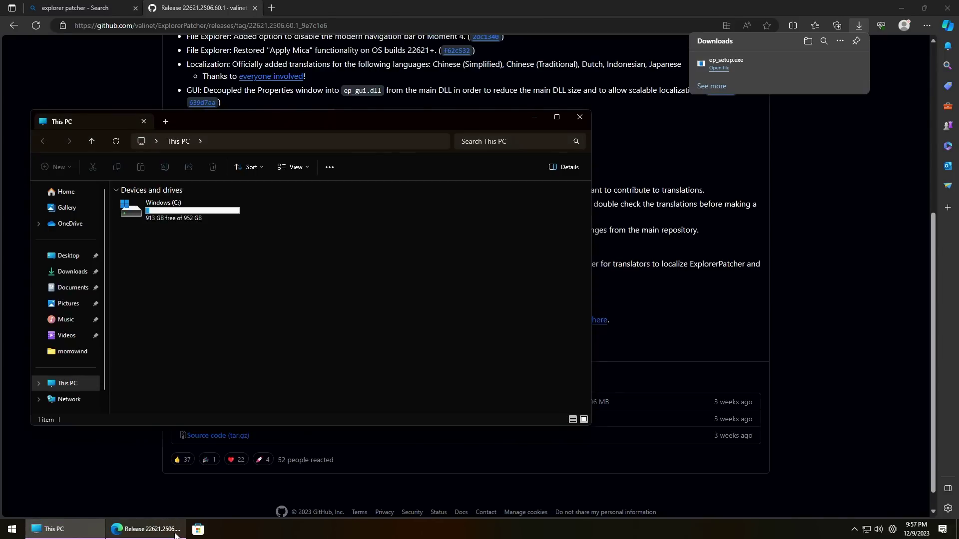
Open ExplorerPatcher Properties from the taskbar menu and clear other windows out of the way
right_click(233, 531)
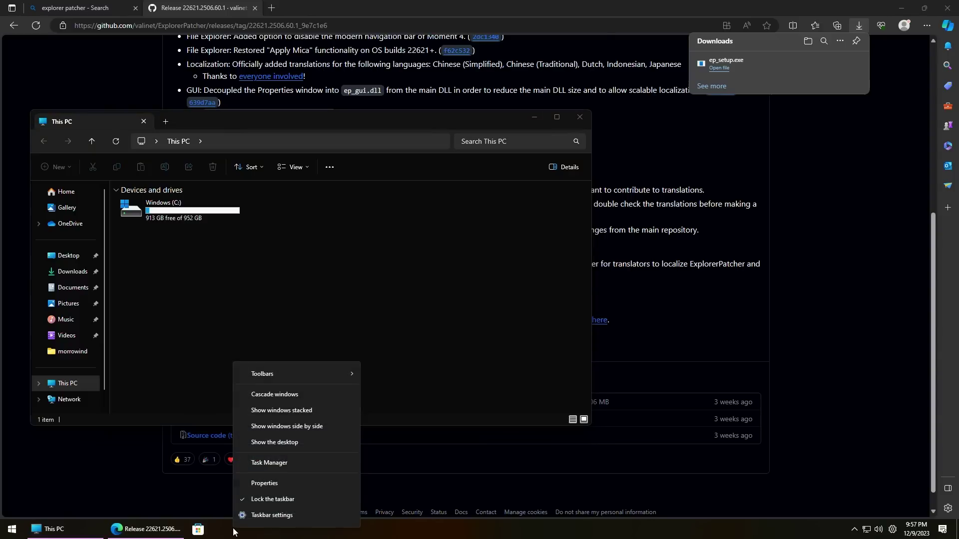
click(289, 488)
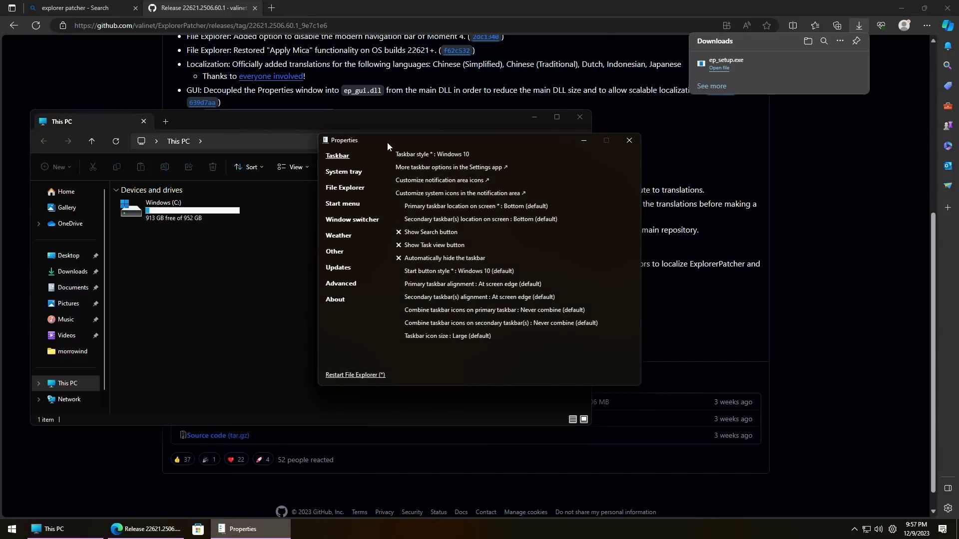
drag(388, 143, 339, 152)
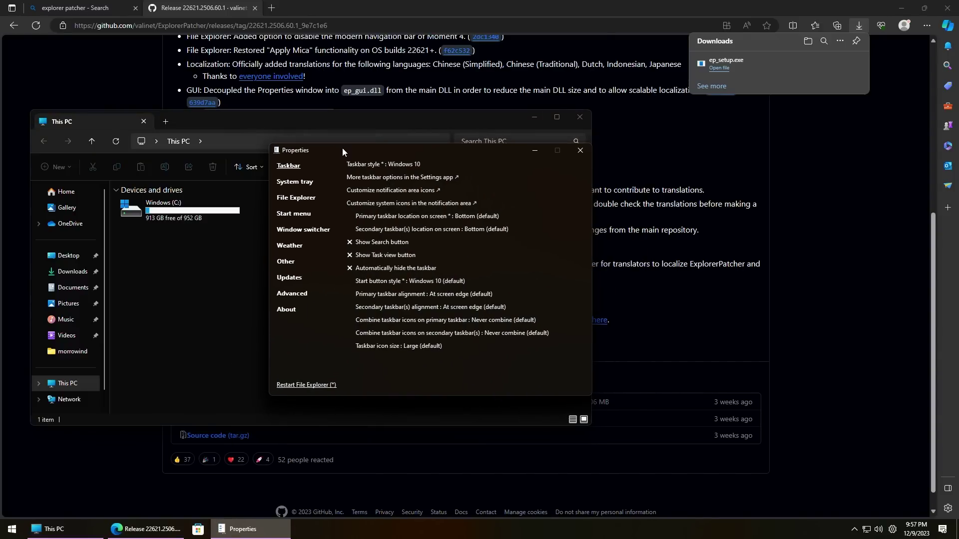
click(901, 8)
click(526, 116)
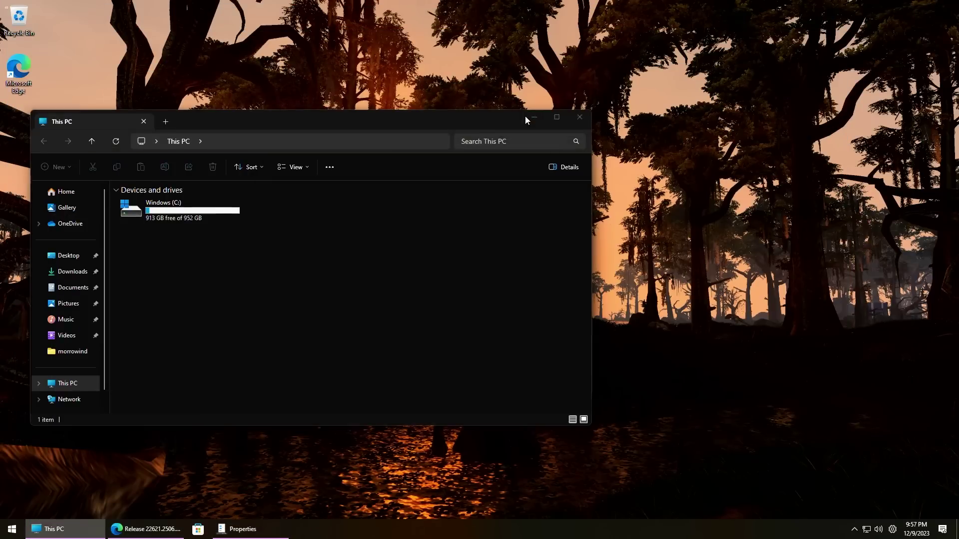
drag(427, 158, 356, 158)
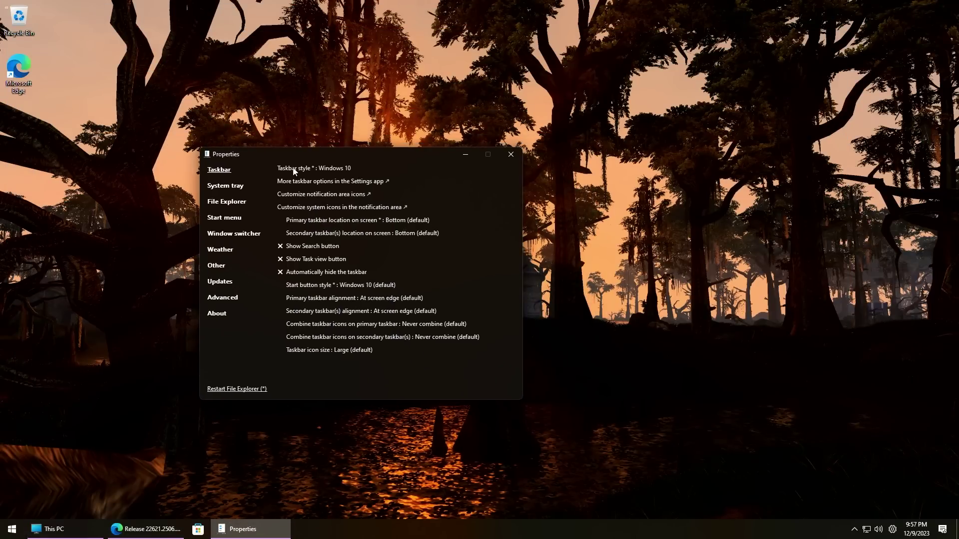
Try Windows 11, then keep Windows 10 for both taskbar style and Start button style
click(335, 171)
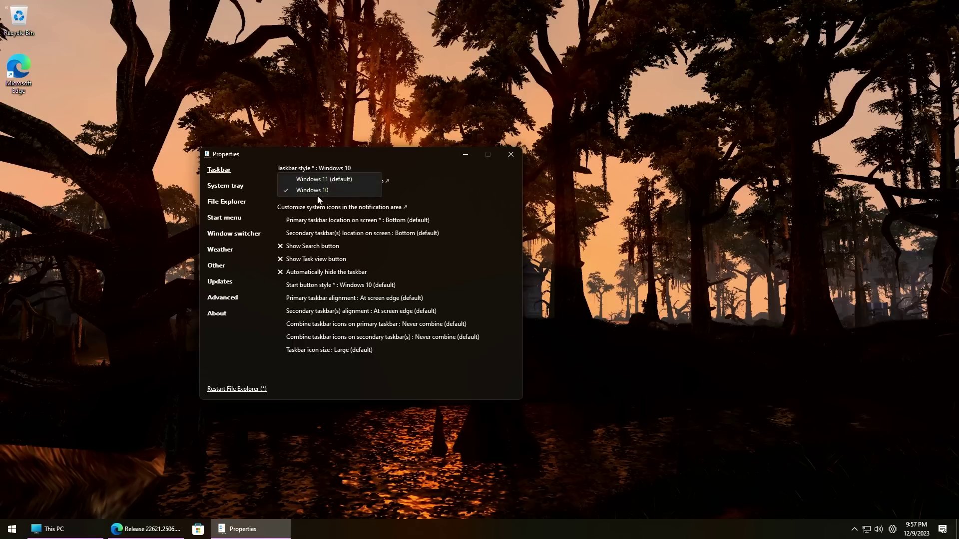
click(337, 179)
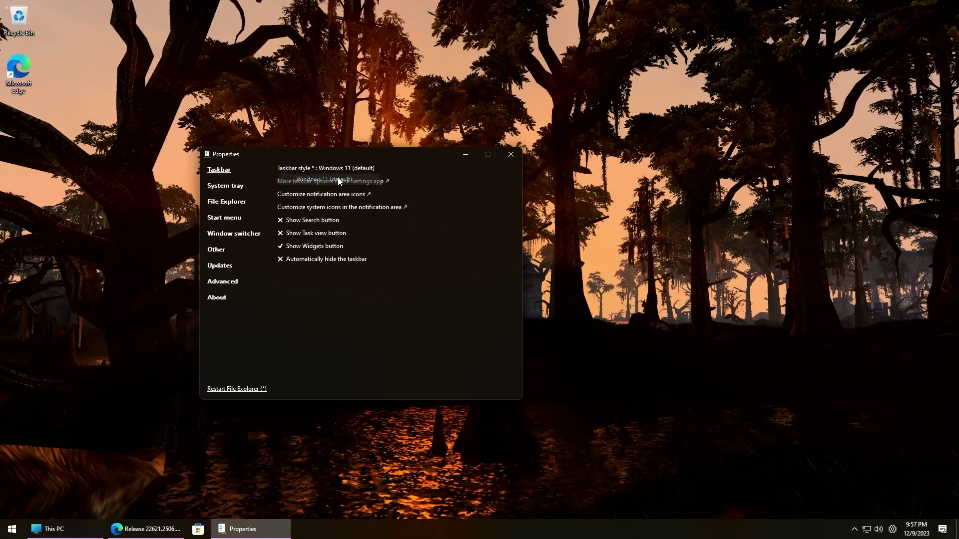
click(370, 166)
click(311, 193)
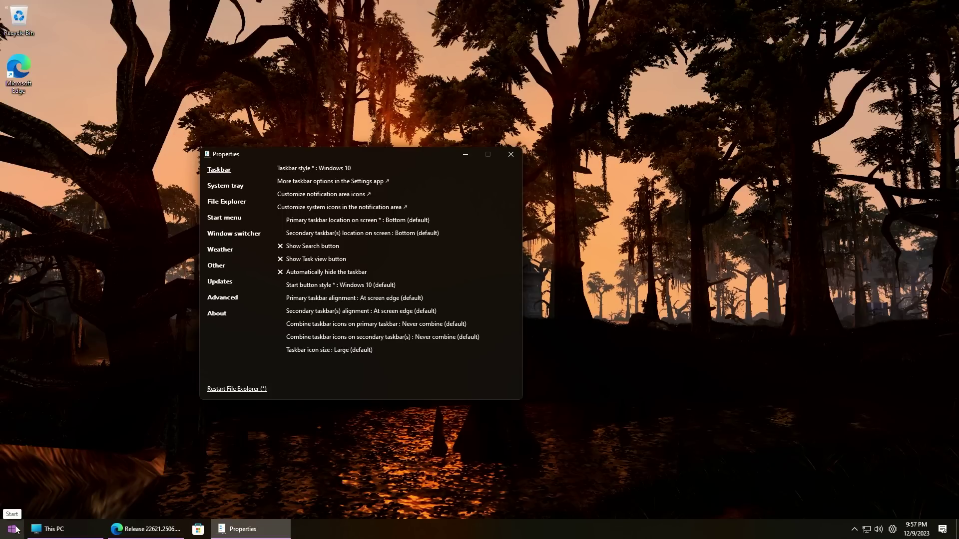
click(364, 286)
click(343, 307)
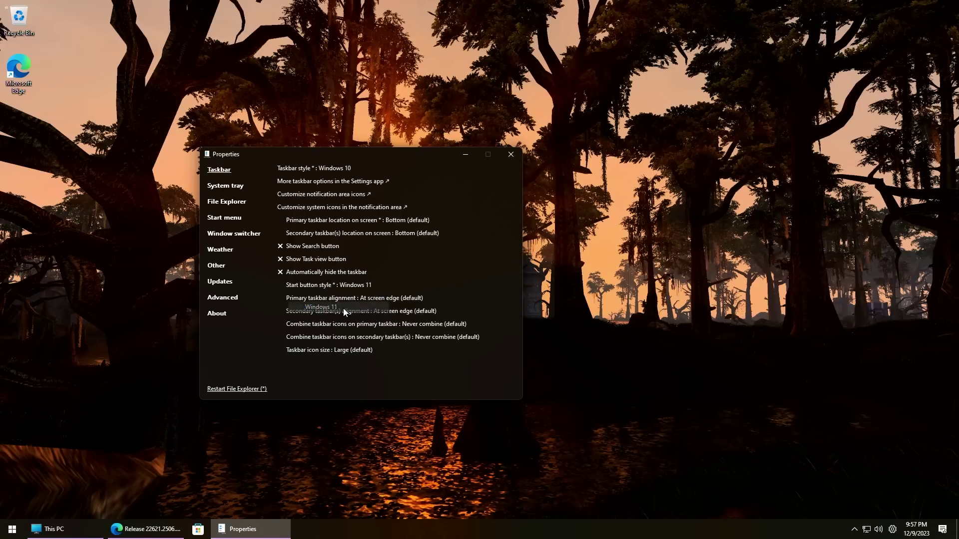
click(355, 288)
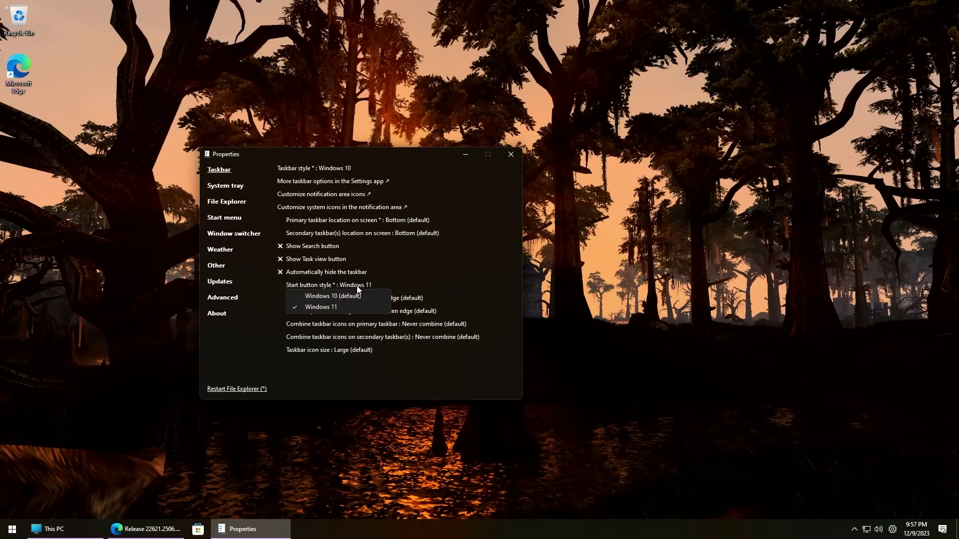
click(356, 299)
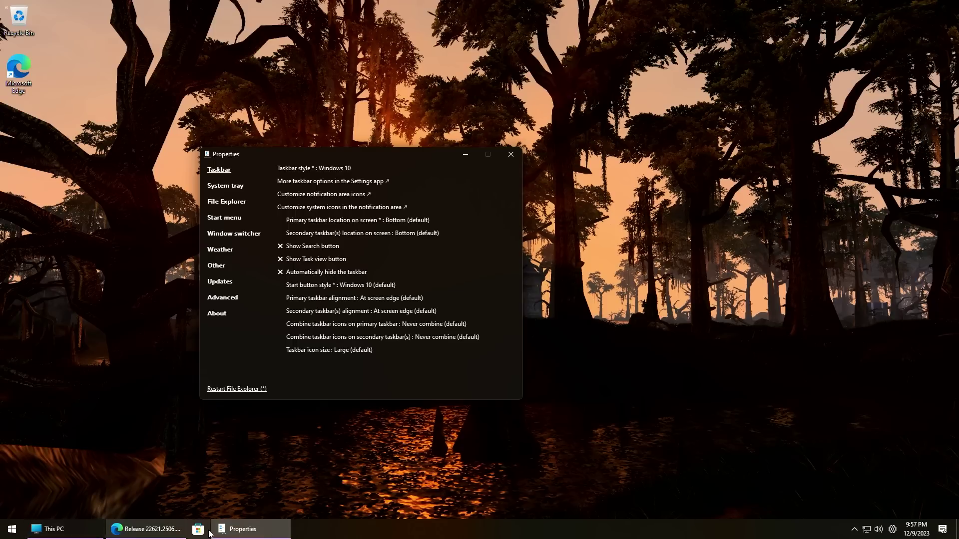
Set primary taskbar icons to Always combine and show the System tray settings
click(362, 325)
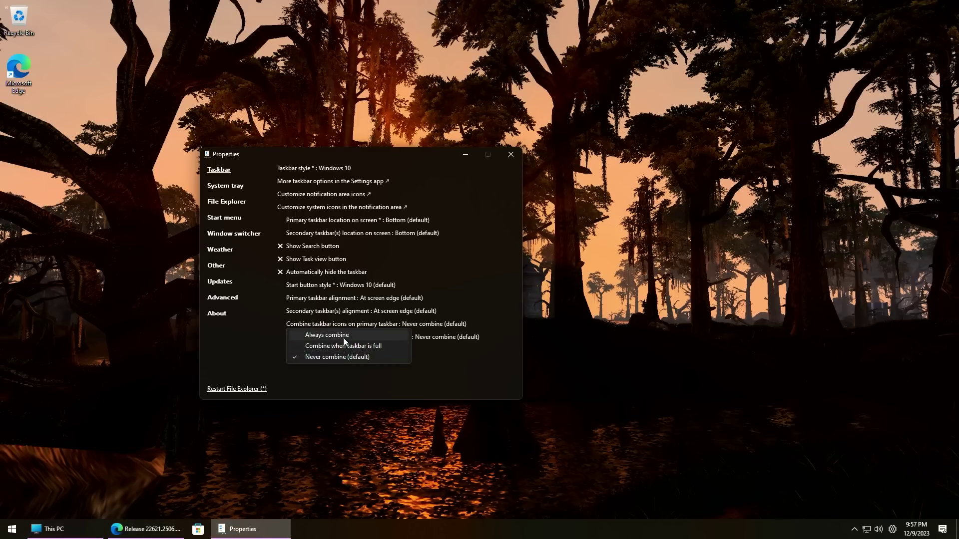
click(341, 334)
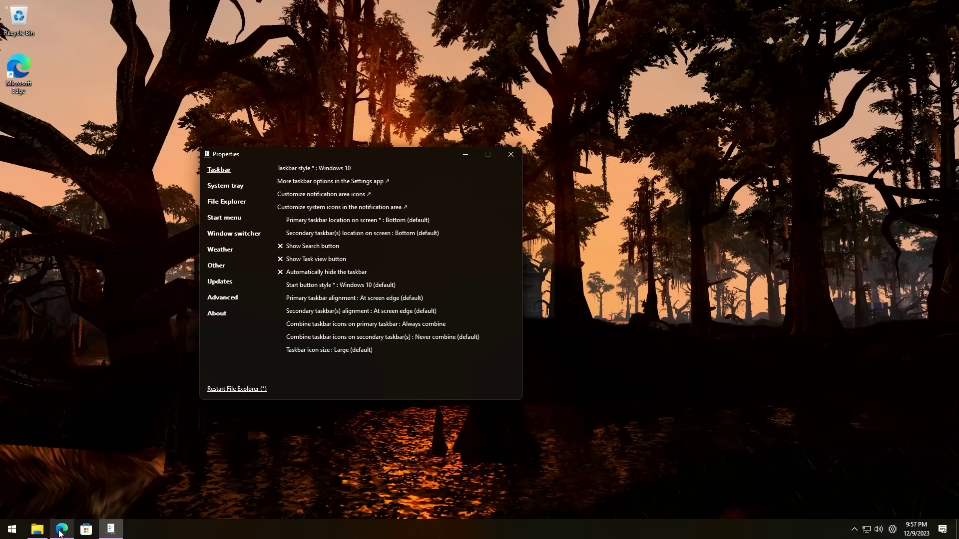
mouse_move(41, 532)
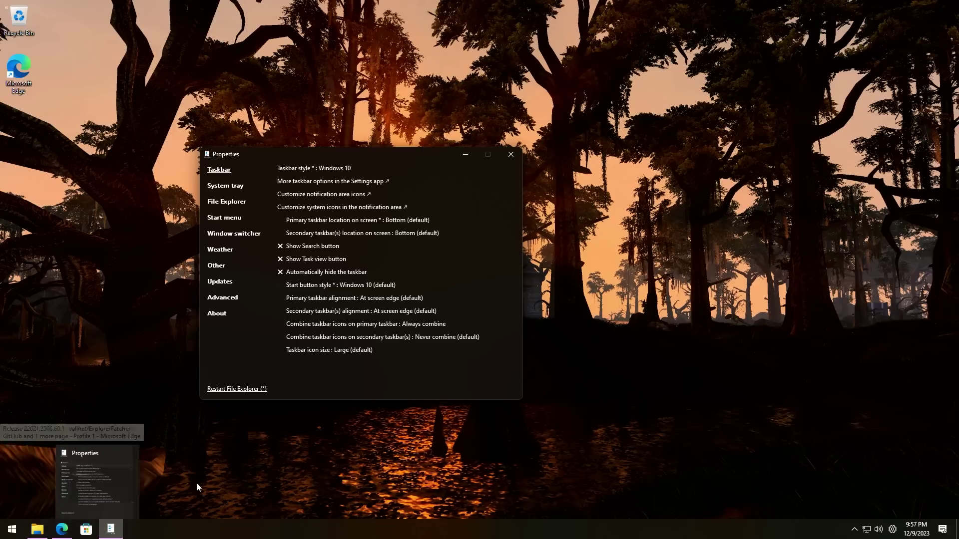
click(236, 189)
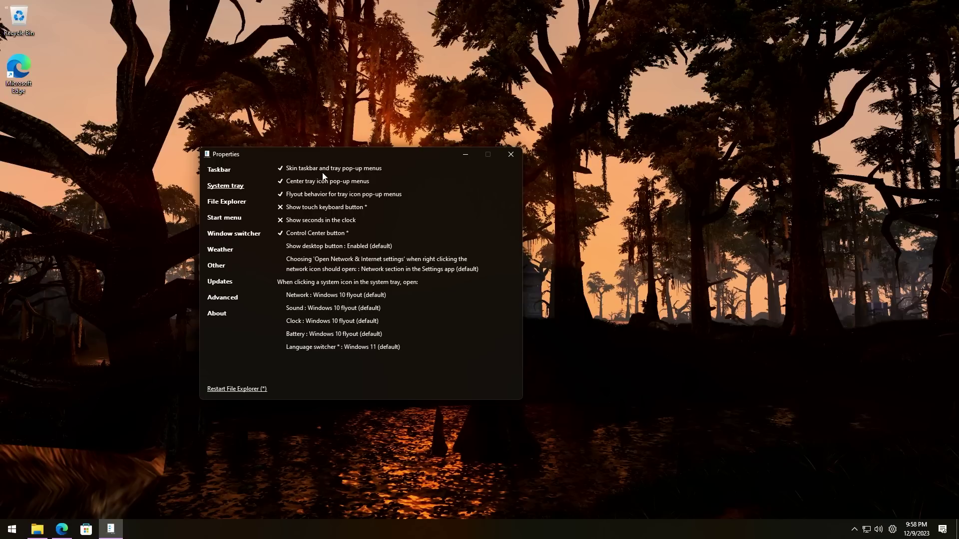
Test the network, volume and quick settings tray flyouts
click(866, 531)
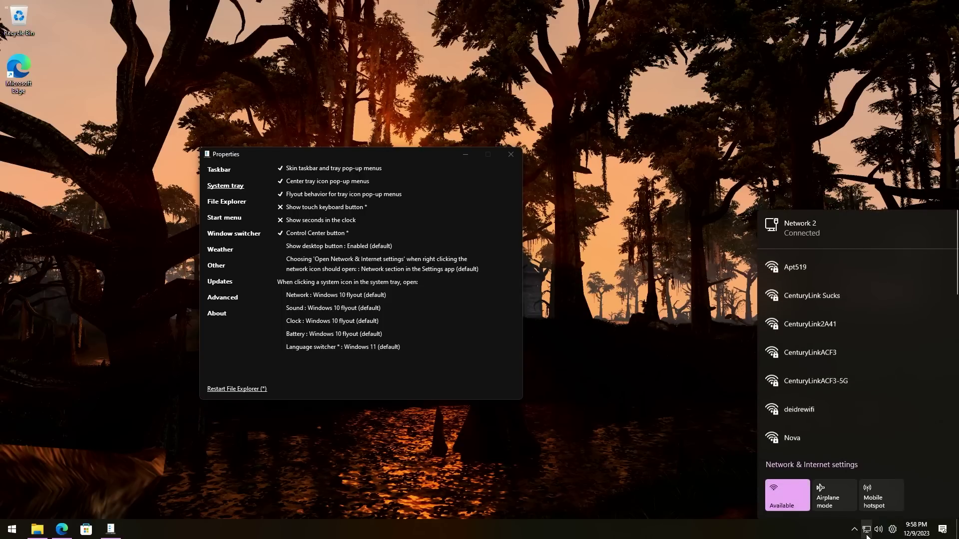
click(878, 530)
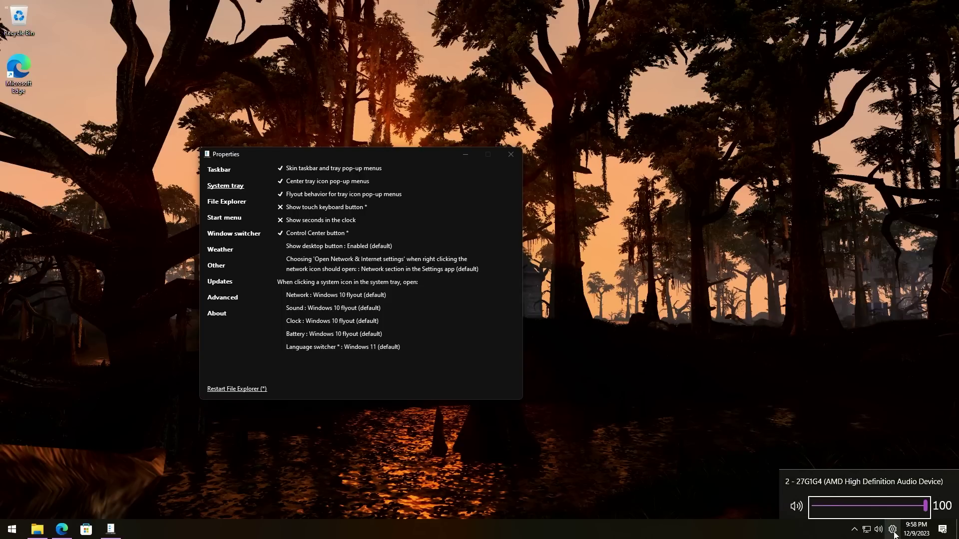
click(893, 530)
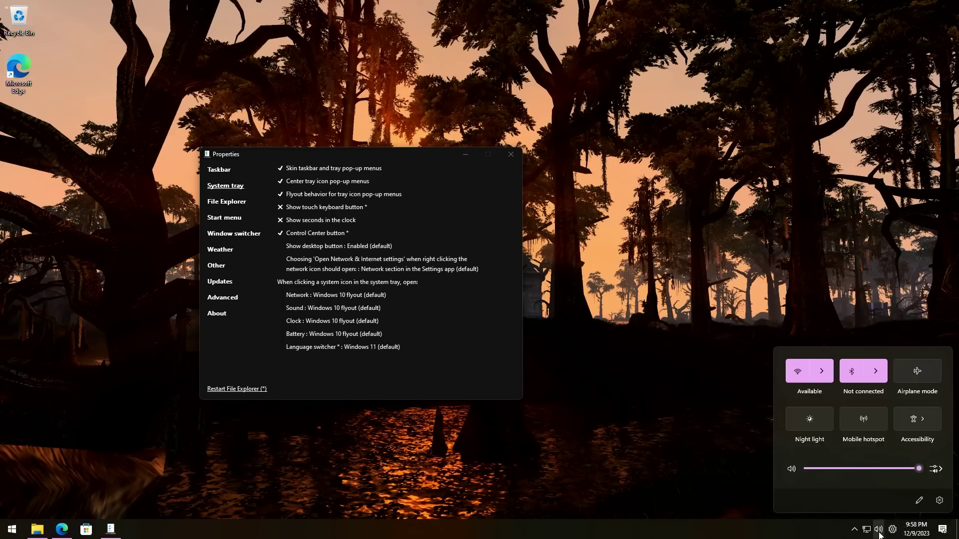
click(879, 531)
click(866, 531)
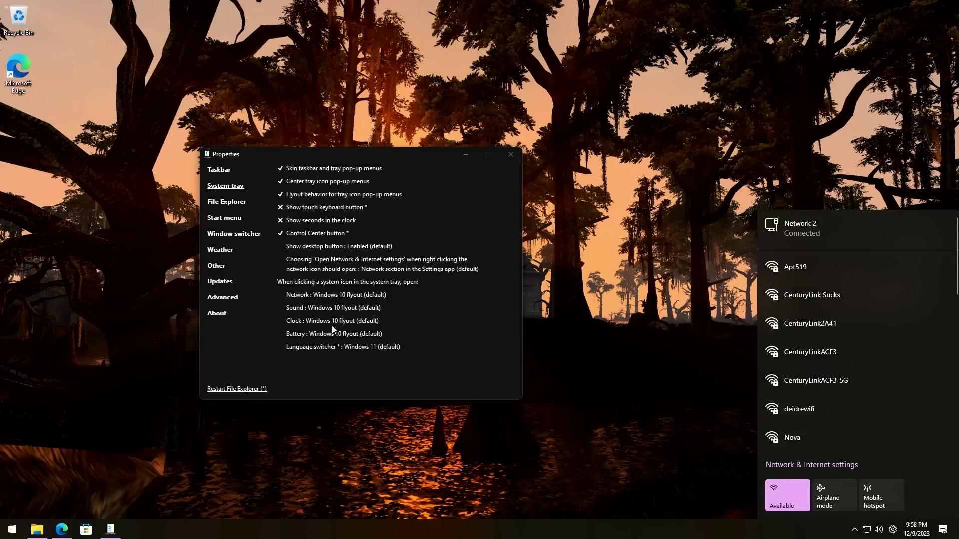
Make the network icon open Network and Sharing Center and test it
click(352, 295)
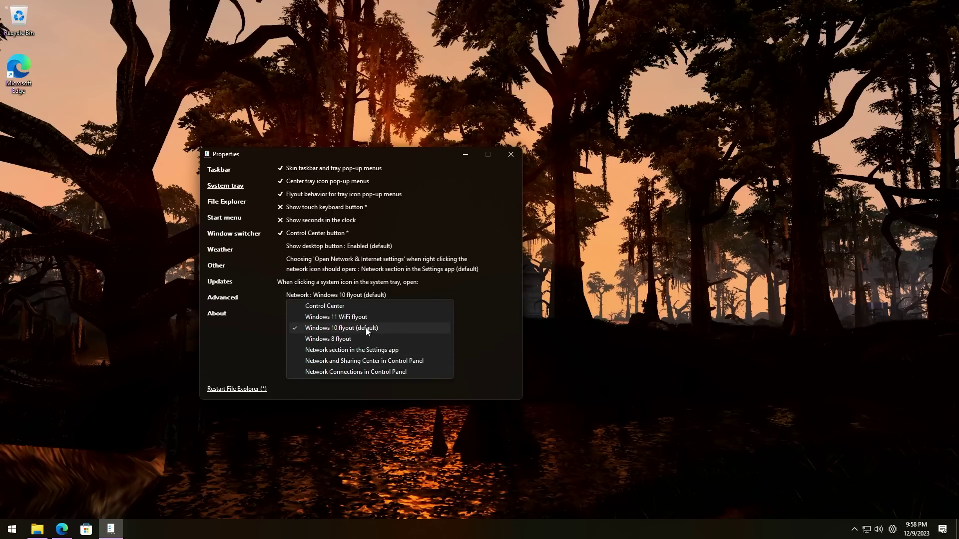
click(371, 361)
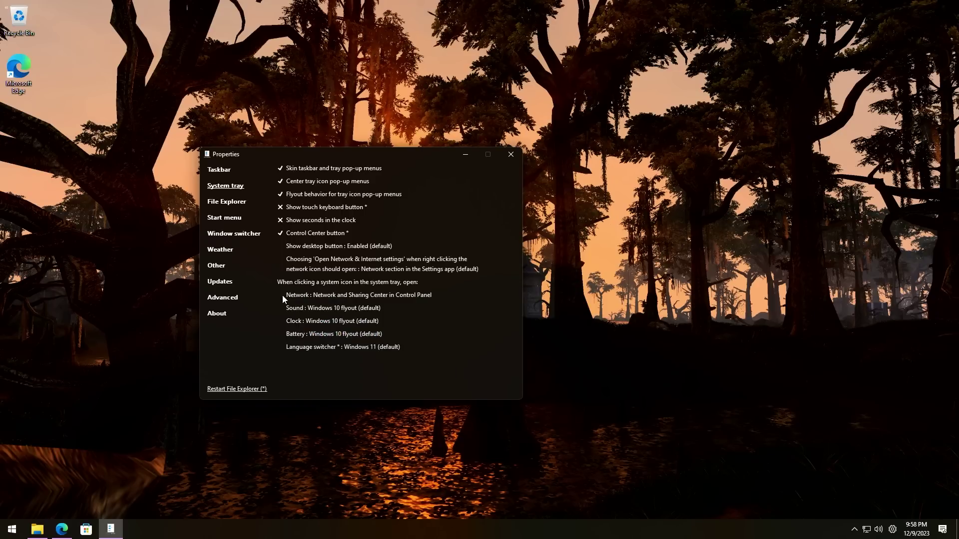
click(867, 530)
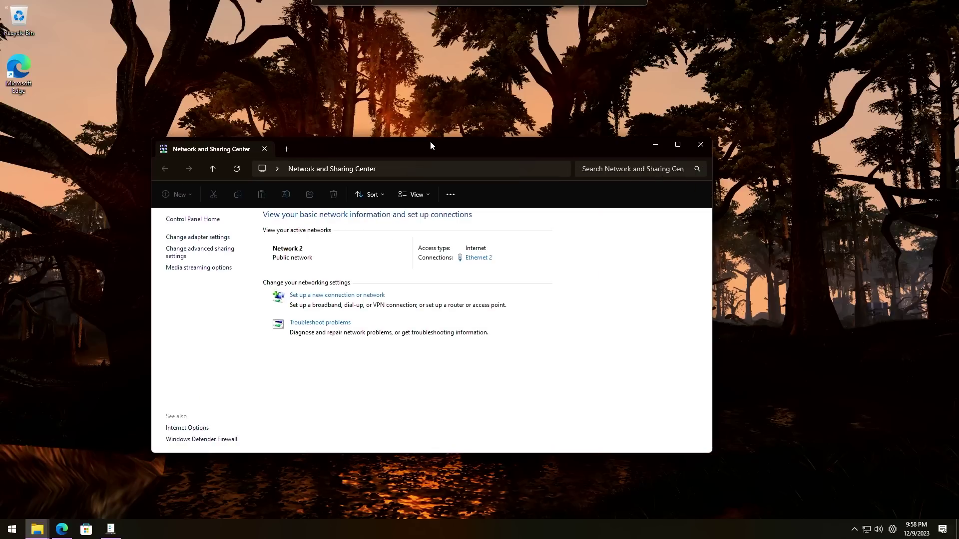
key(alt+F4)
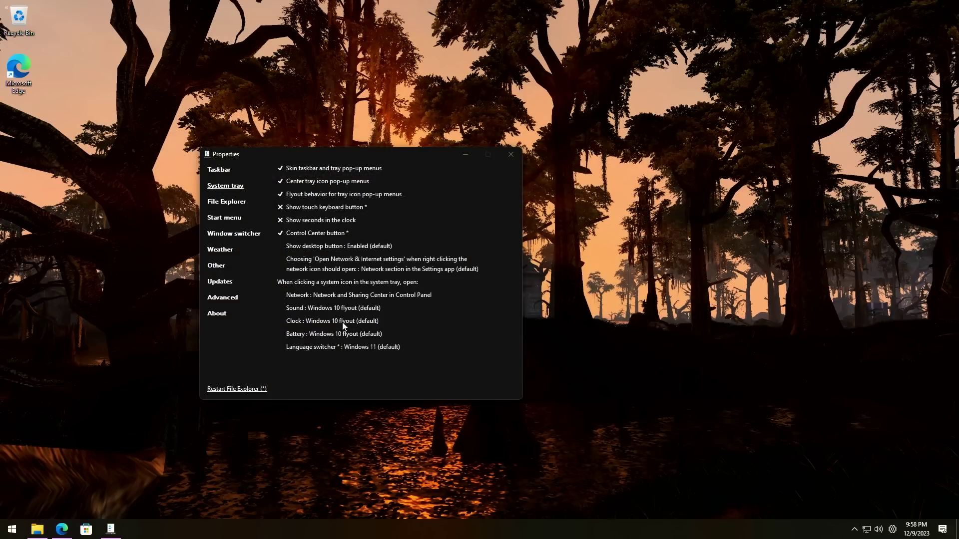
Restore the network icon to the Windows 10 flyout (default), test it, and open the classic Start menu
click(353, 348)
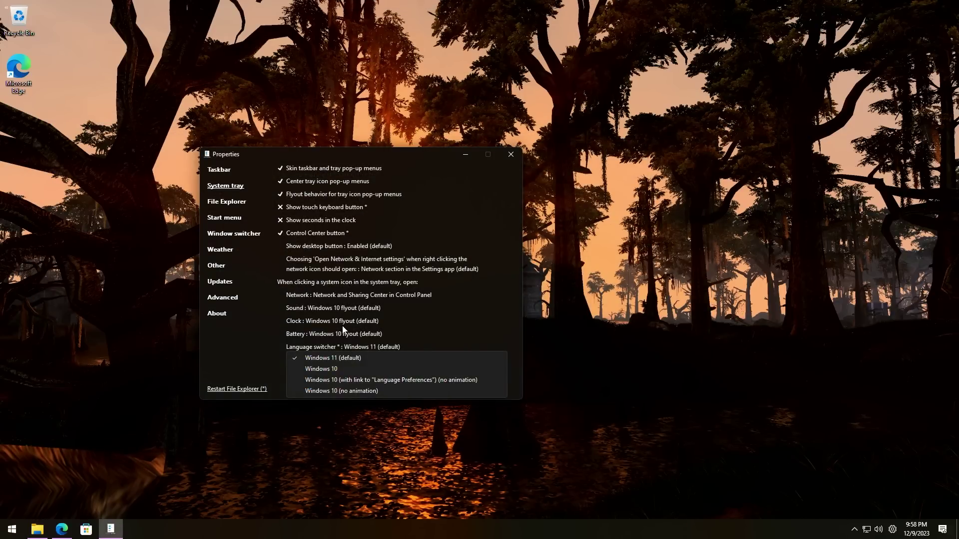
click(356, 322)
click(355, 294)
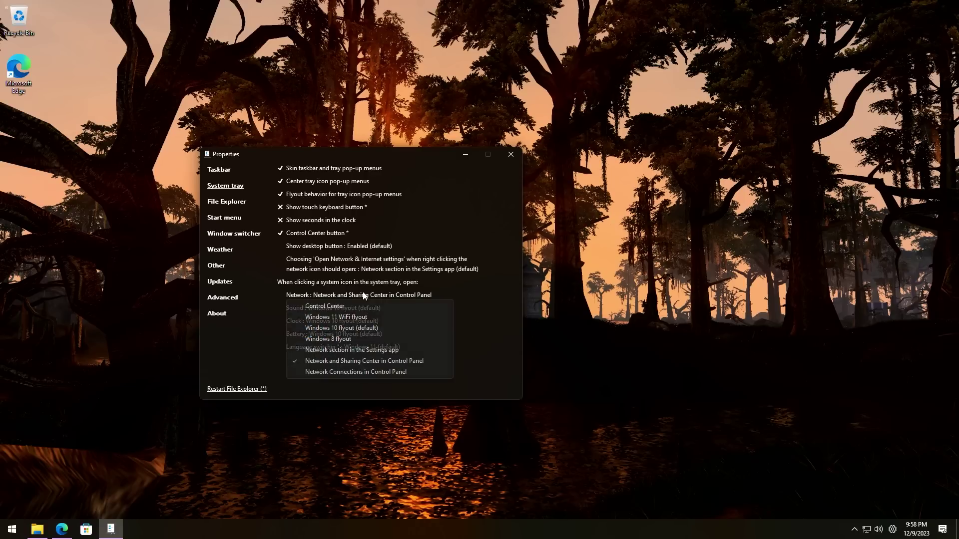
click(364, 327)
click(867, 530)
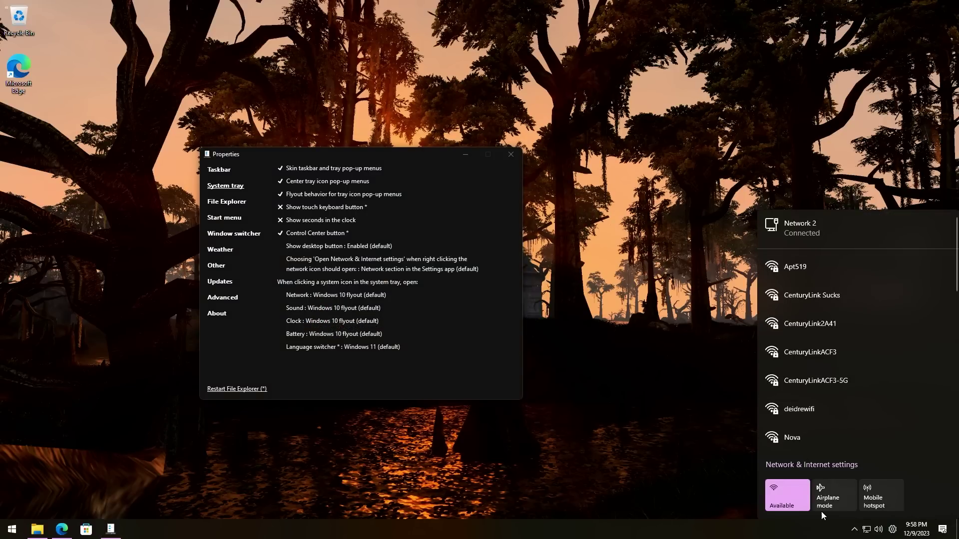
click(18, 535)
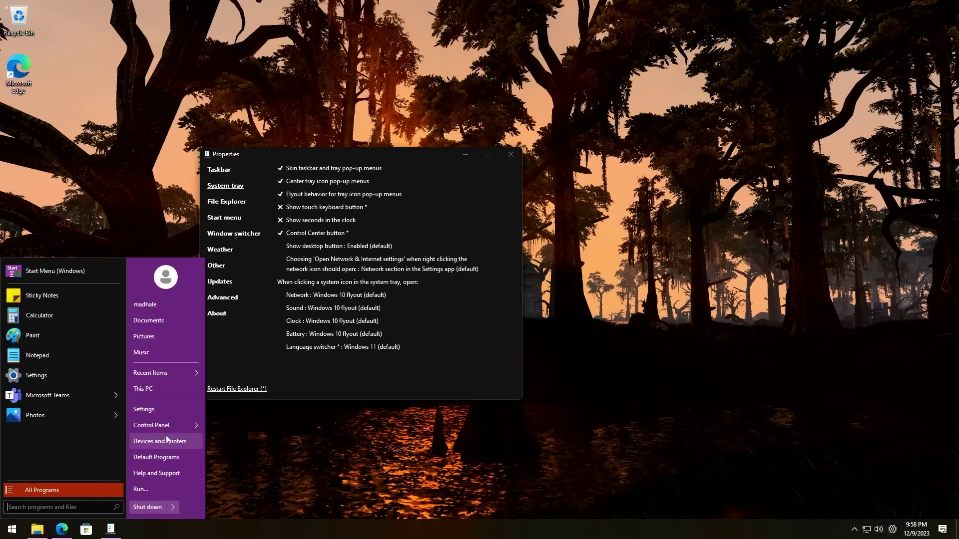
Pin Network and Sharing Center to the classic Start menu and try opening it
mouse_move(174, 433)
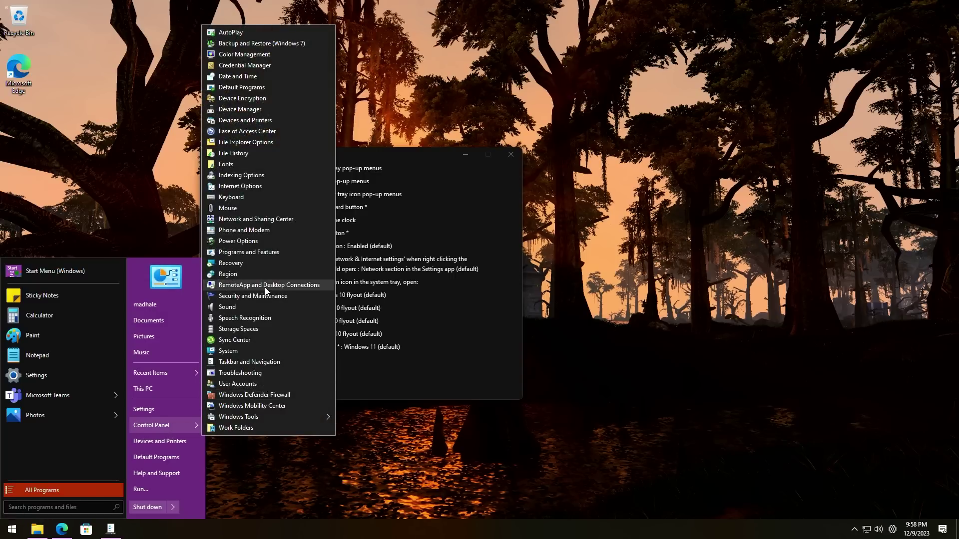
drag(267, 220, 44, 295)
click(44, 295)
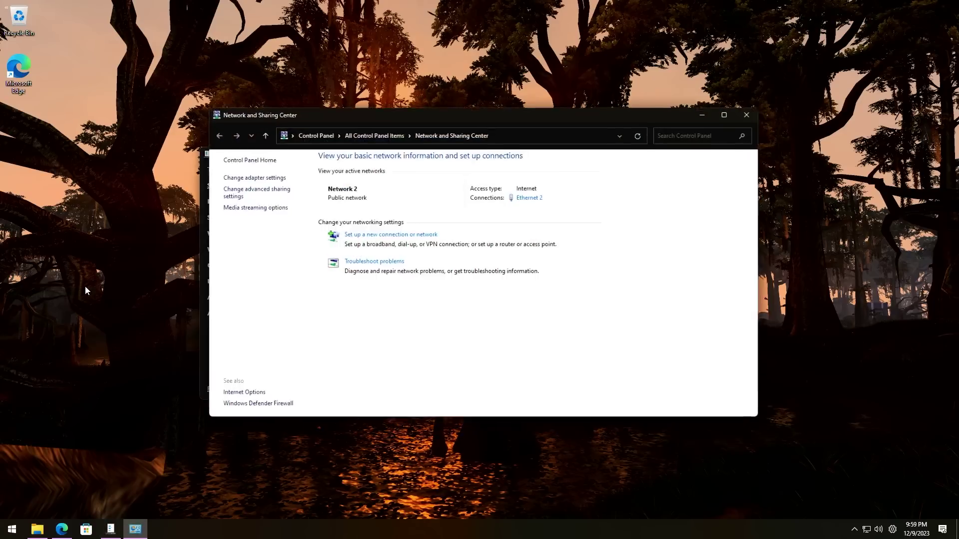
click(755, 109)
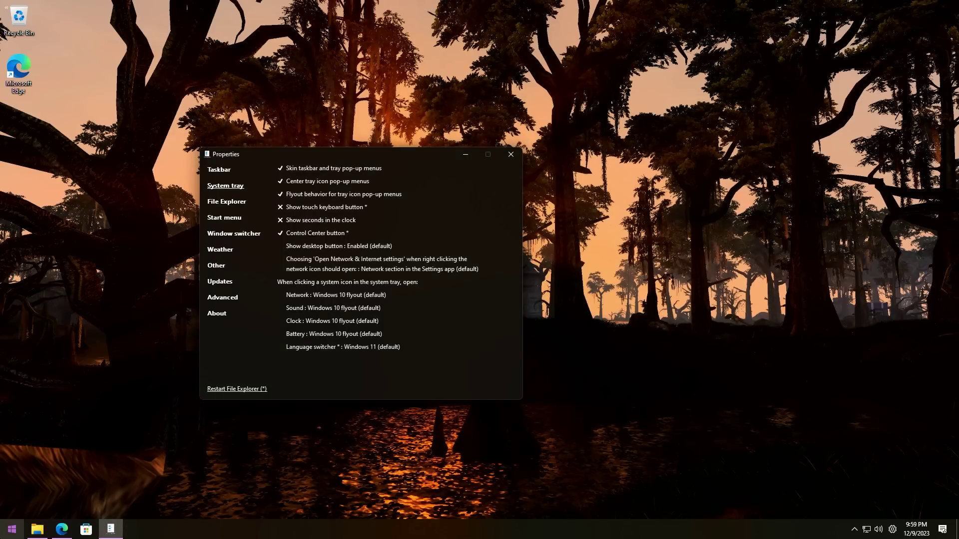
Reopen and dismiss the Start menu, then show ExplorerPatcher's File Explorer settings
click(12, 529)
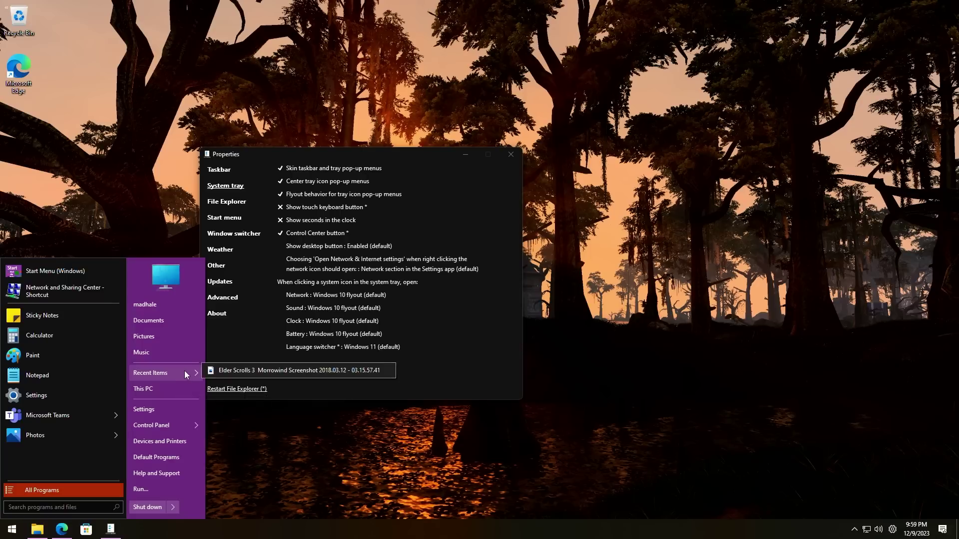
mouse_move(194, 426)
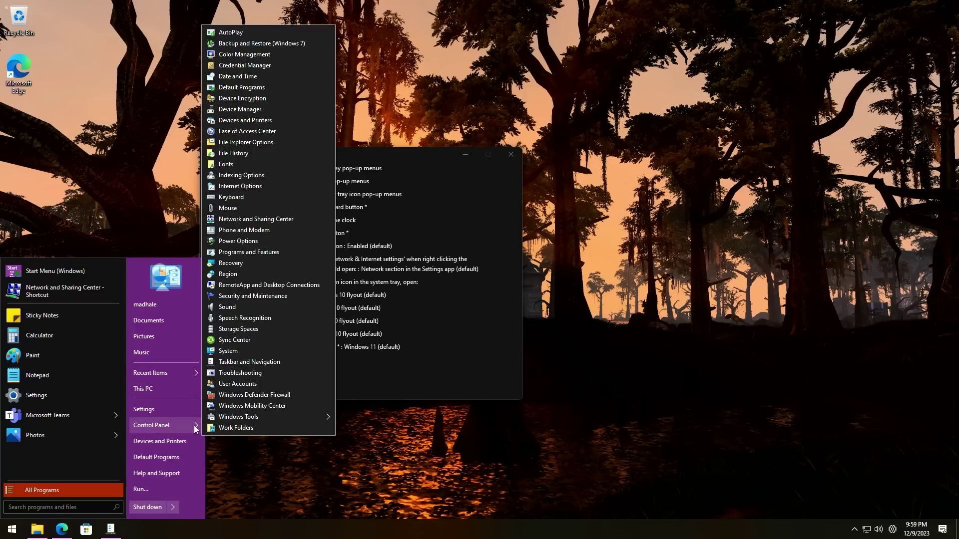
click(435, 346)
click(223, 202)
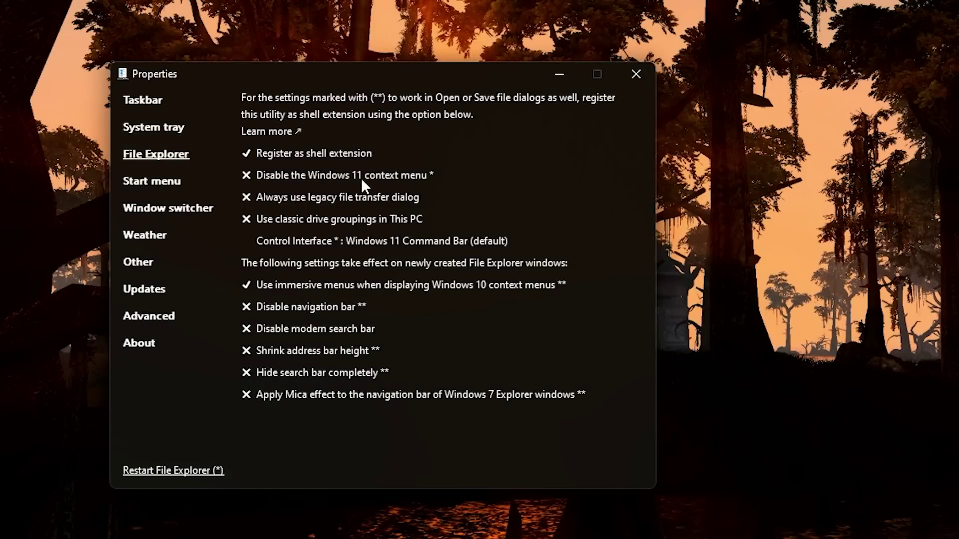
Re-enable the Windows 11 context menu and compare it on the desktop
click(246, 176)
right_click(779, 168)
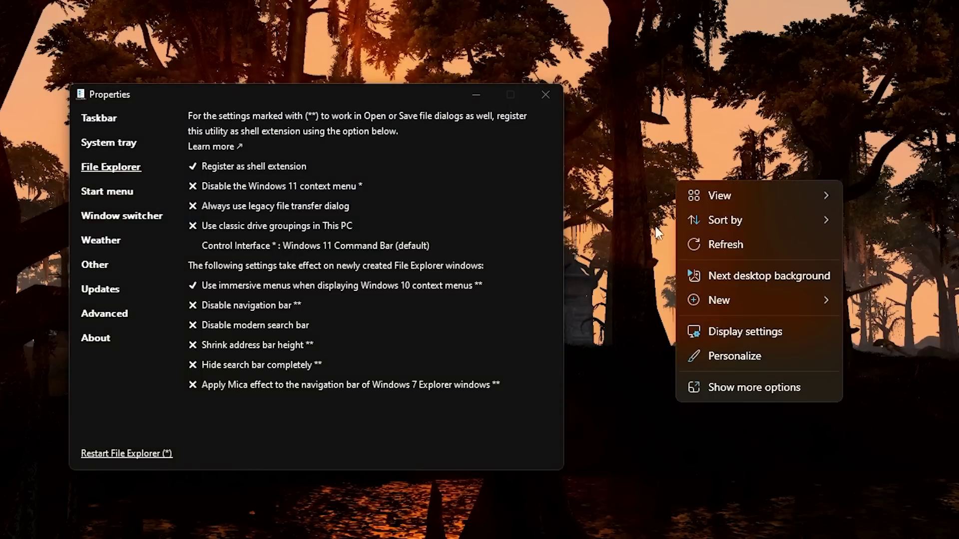
click(722, 385)
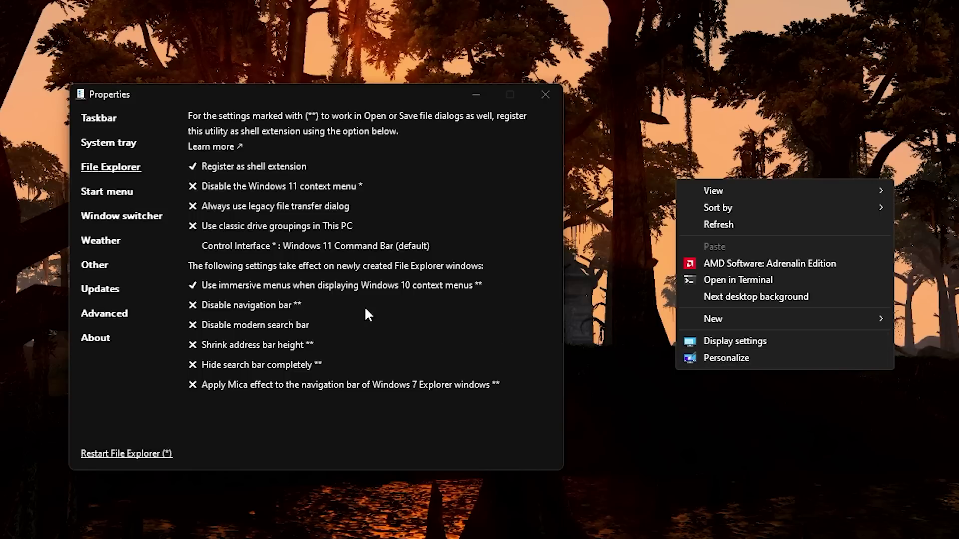
Disable the Windows 11 context menu again, restart File Explorer, and verify the classic desktop menu
click(192, 186)
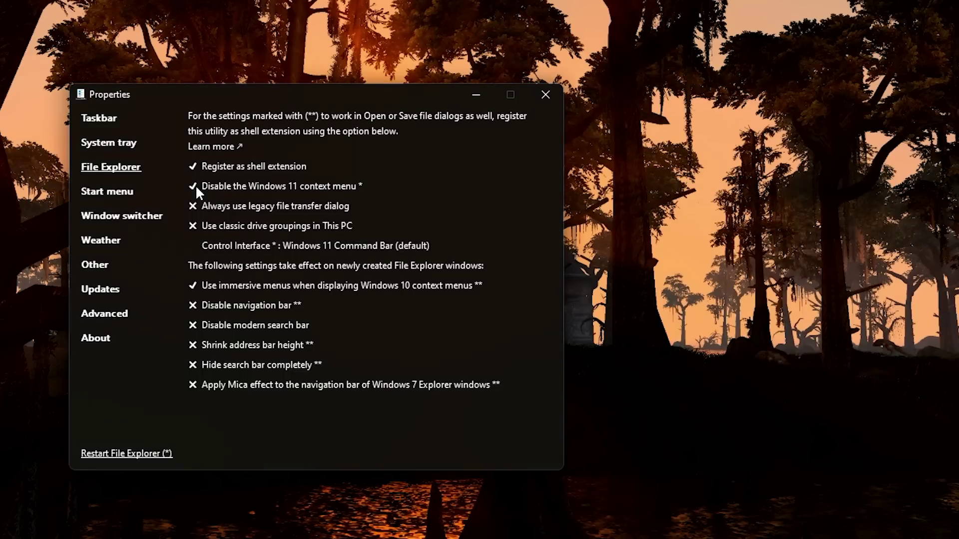
click(144, 454)
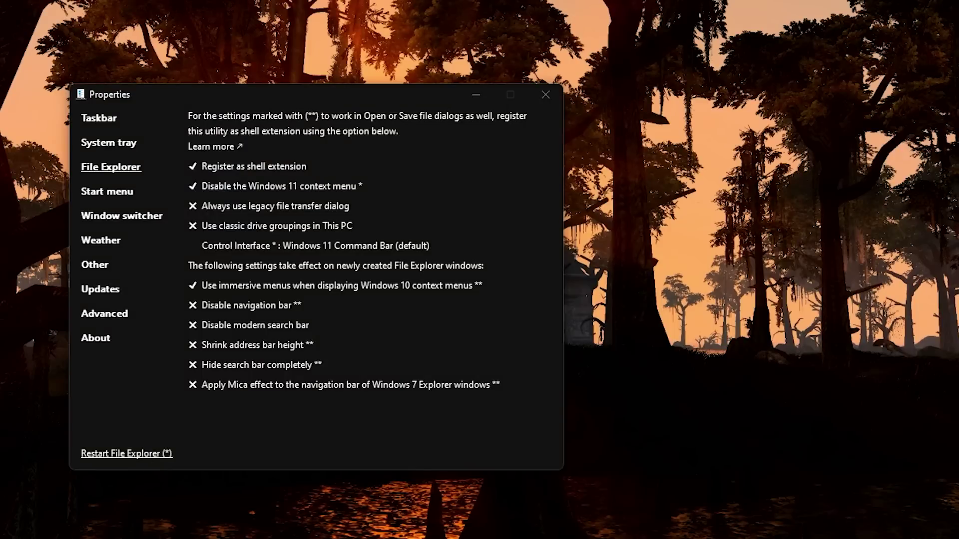
right_click(680, 71)
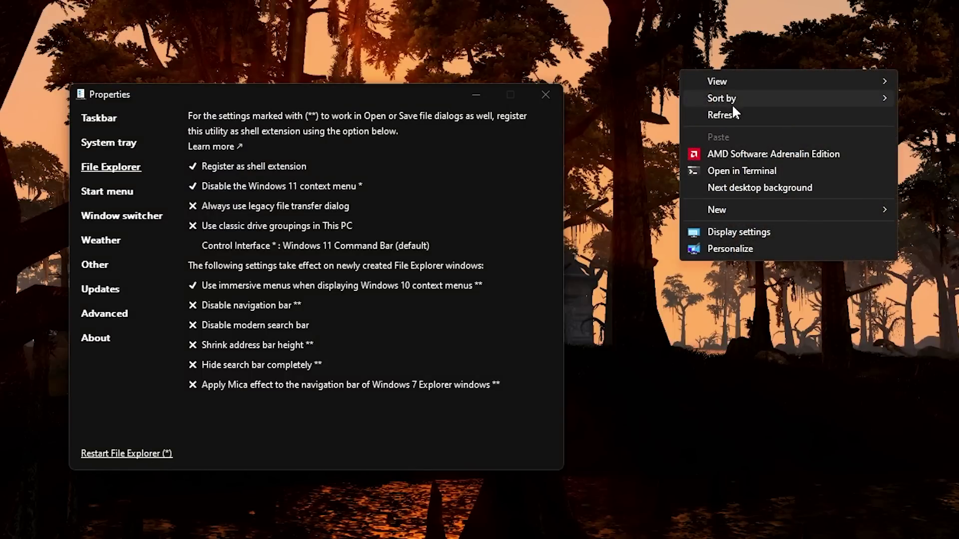
mouse_move(733, 84)
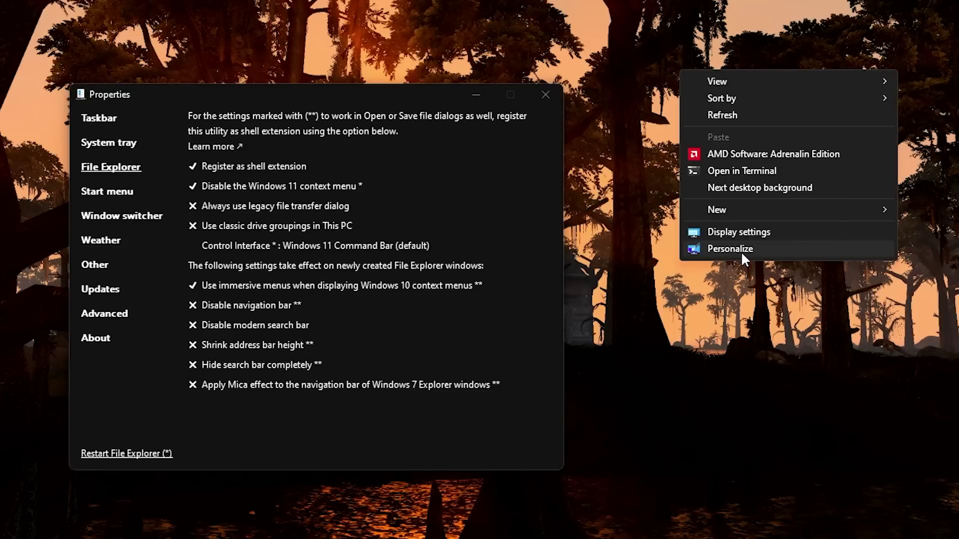
click(721, 449)
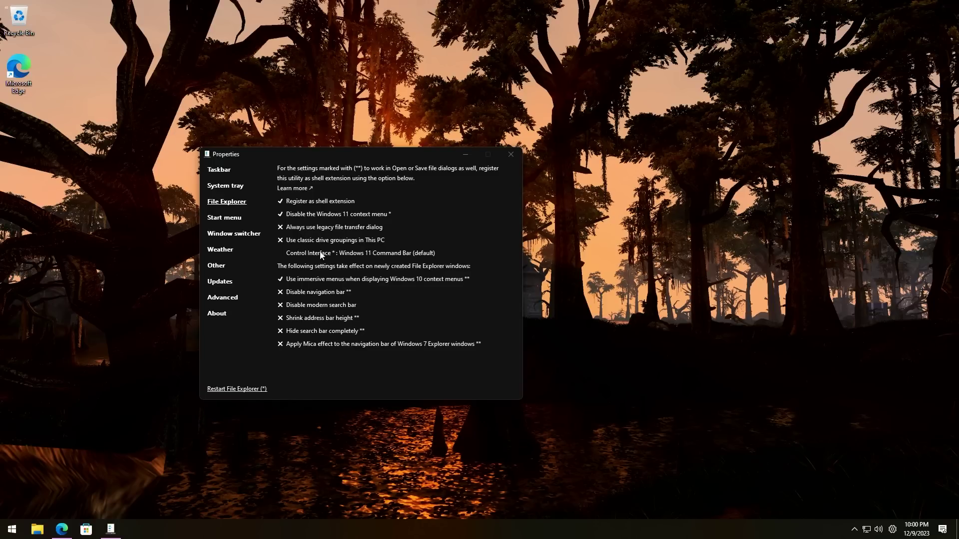
Set the Explorer control interface to Windows 10 Ribbon and view it in File Explorer
click(364, 256)
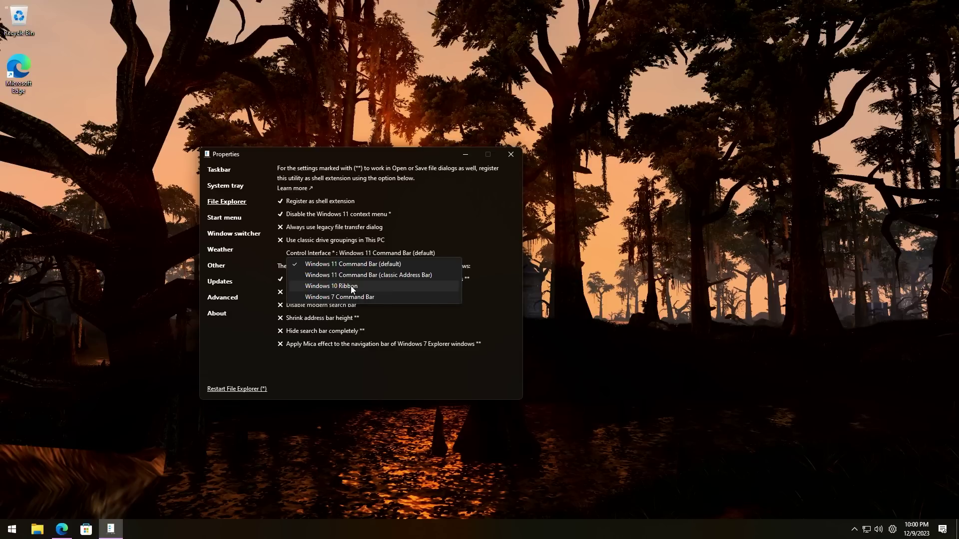
click(351, 287)
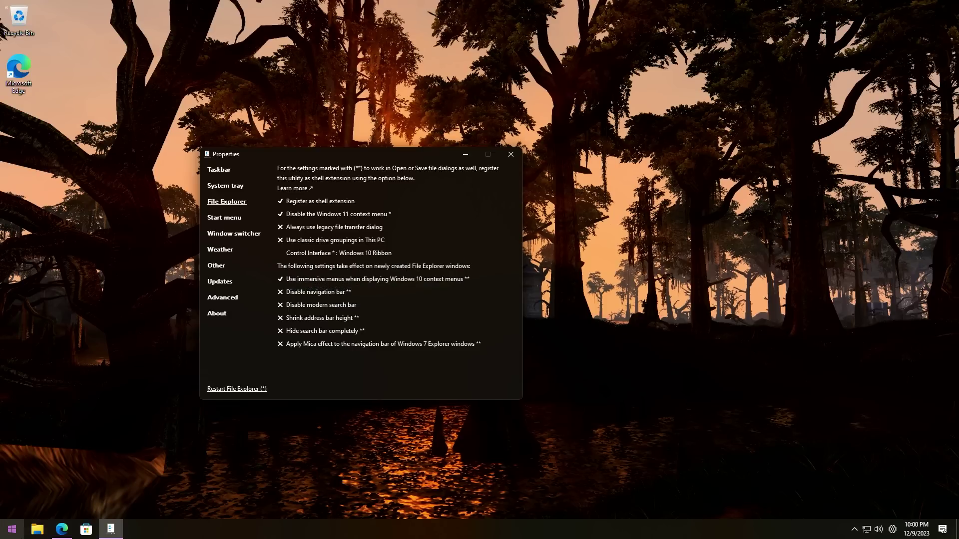
click(30, 534)
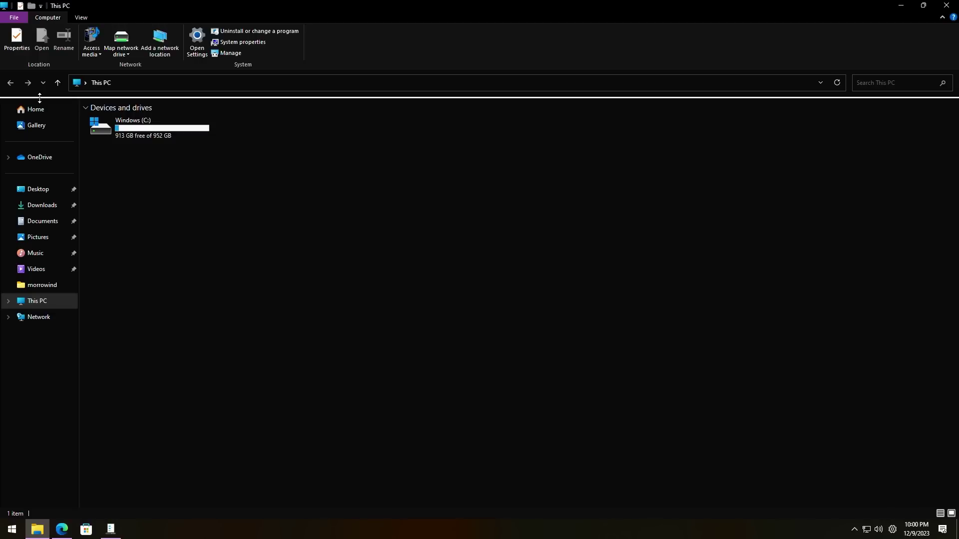
click(81, 18)
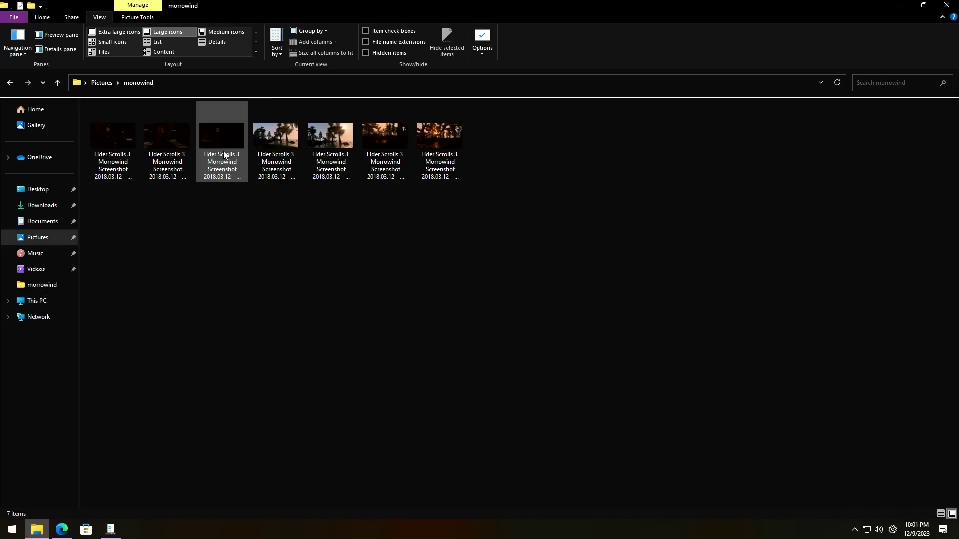
Move a screenshot into Pictures and back into morrowind, ending in the Pictures folder
drag(223, 151, 99, 85)
click(100, 83)
drag(276, 135, 166, 138)
double_click(170, 137)
mouse_move(275, 141)
mouse_down()
mouse_move(101, 80)
mouse_move(268, 144)
mouse_up()
click(58, 82)
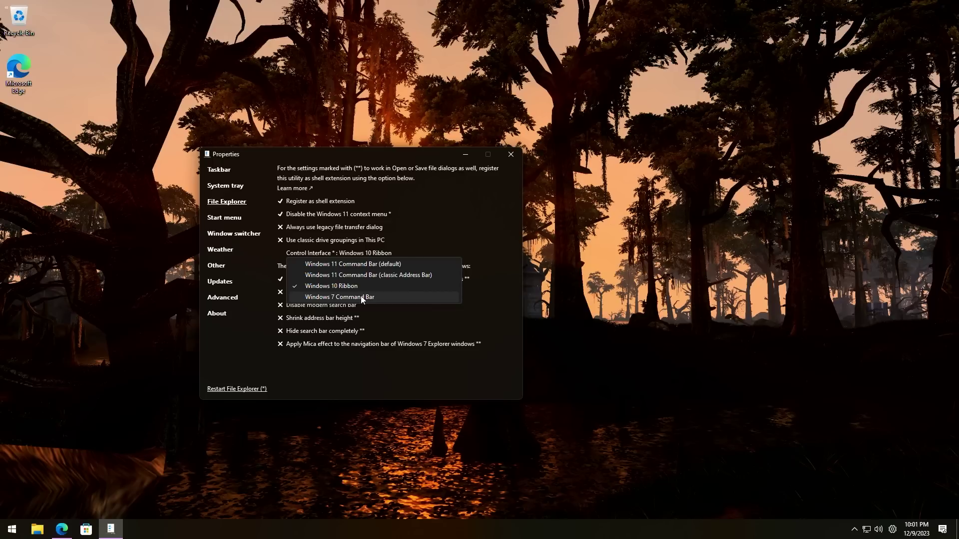
click(360, 297)
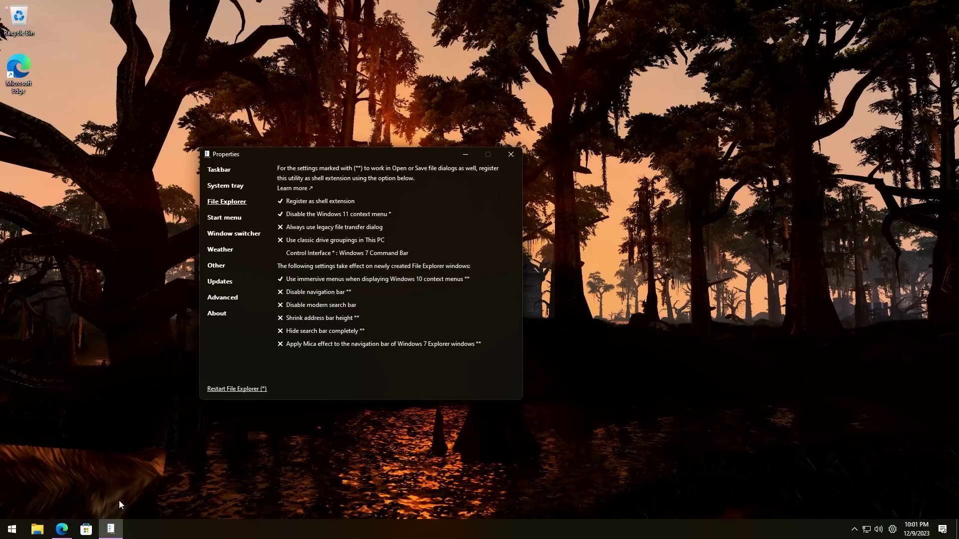
click(113, 531)
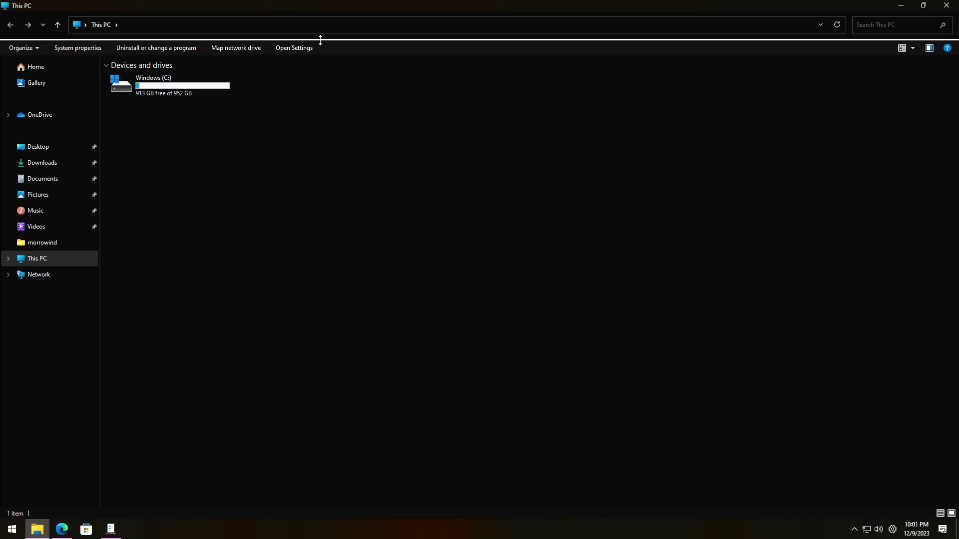
click(26, 48)
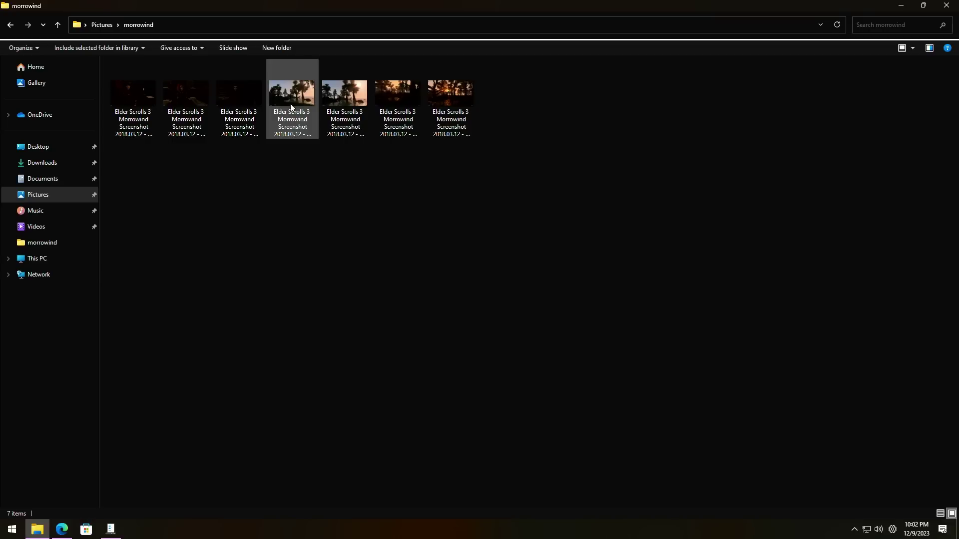
drag(291, 106, 112, 34)
click(102, 25)
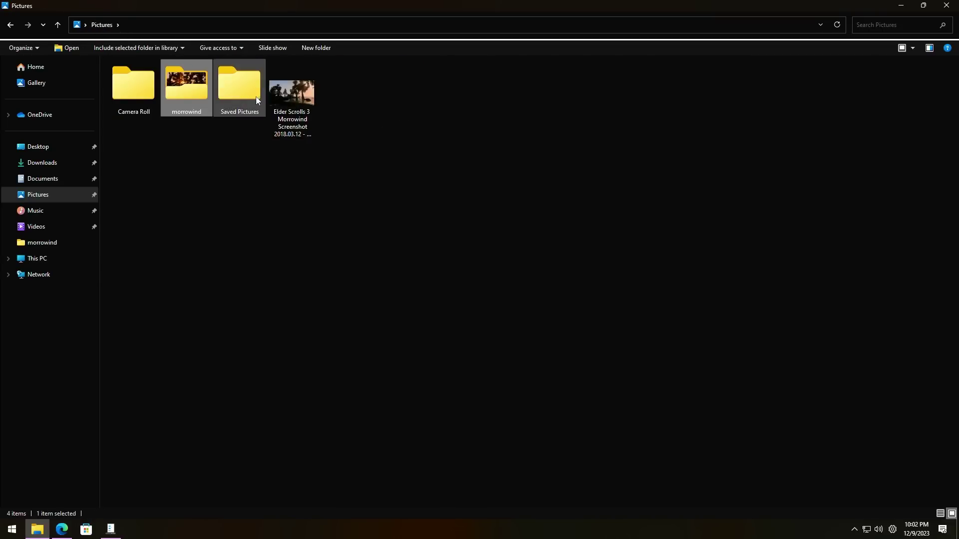
click(340, 161)
drag(292, 92, 188, 86)
Try the Windows 11 Command Bar with classic Address Bar in File Explorer
click(946, 5)
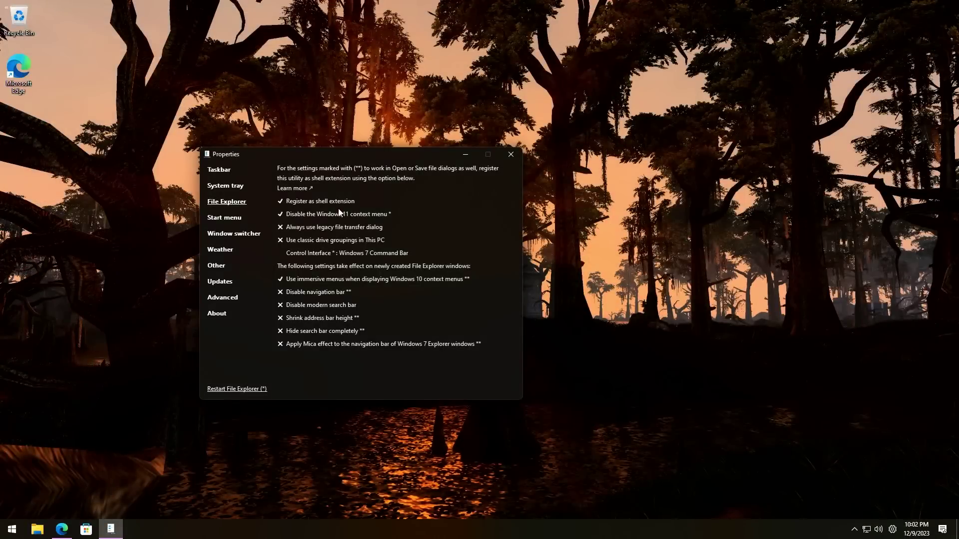
click(337, 219)
click(354, 253)
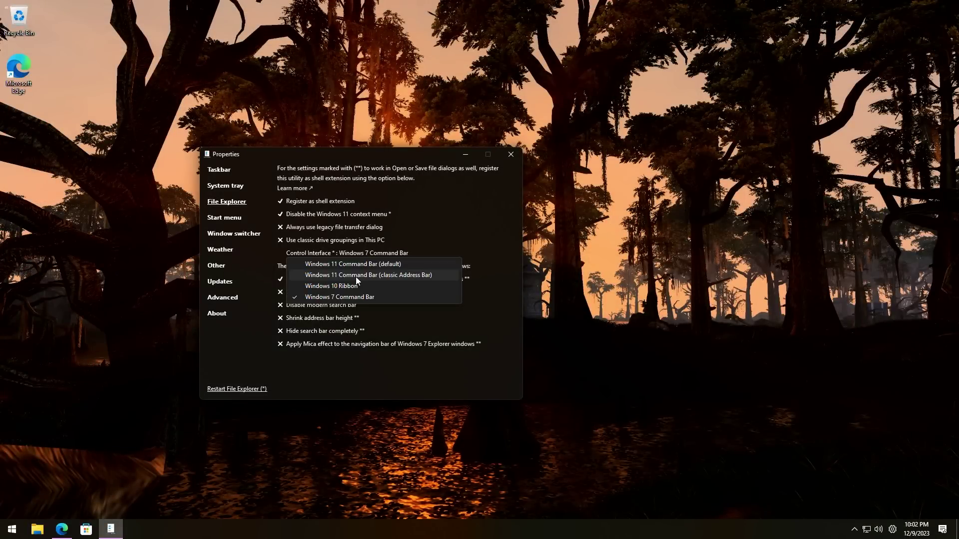
click(355, 275)
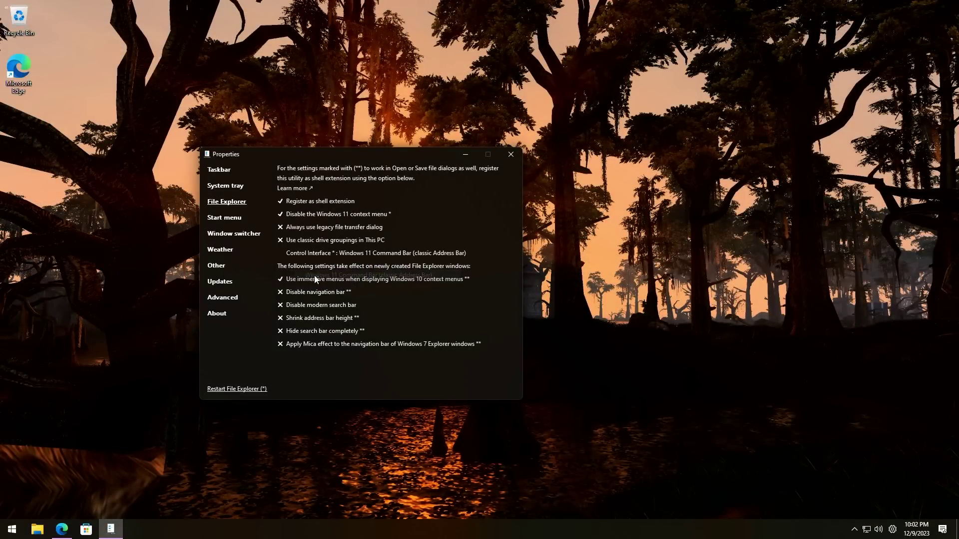
click(37, 530)
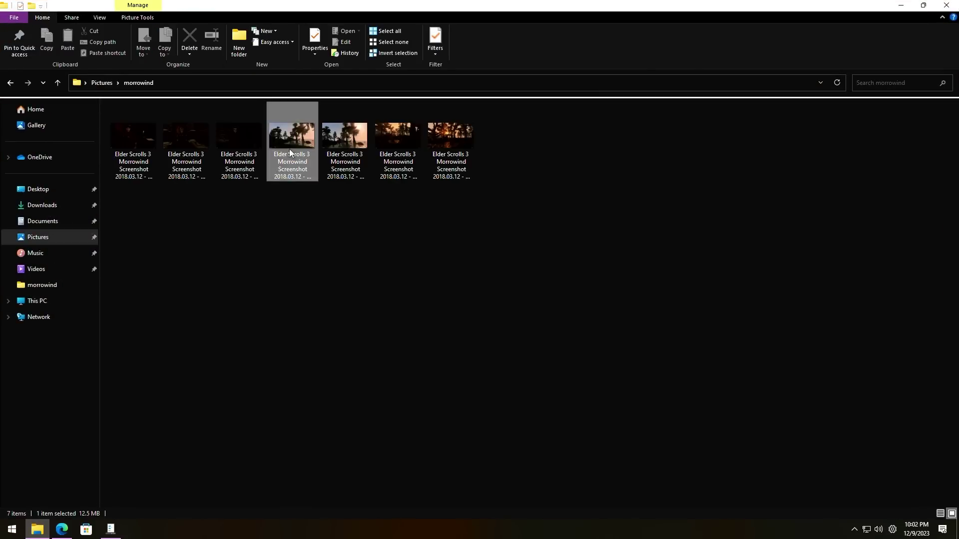
drag(290, 149, 309, 176)
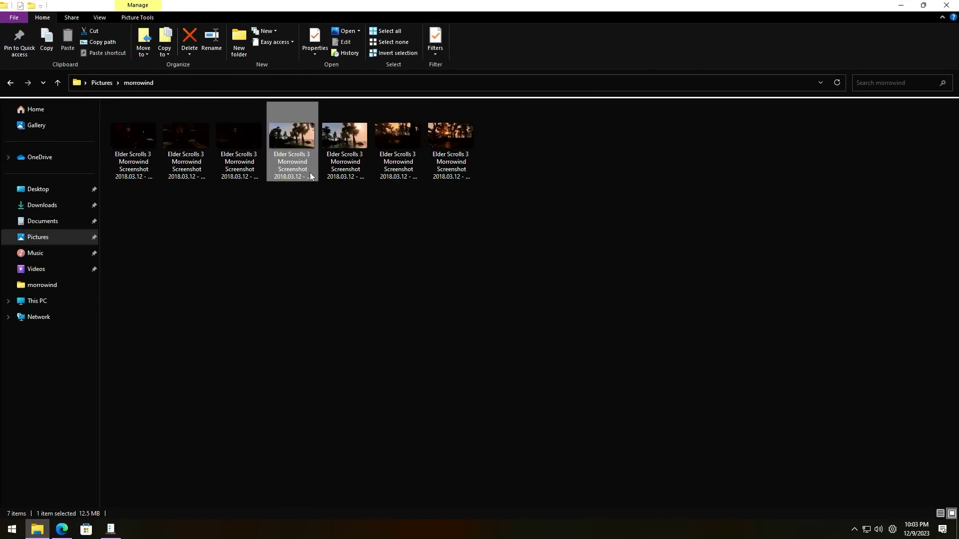
click(947, 5)
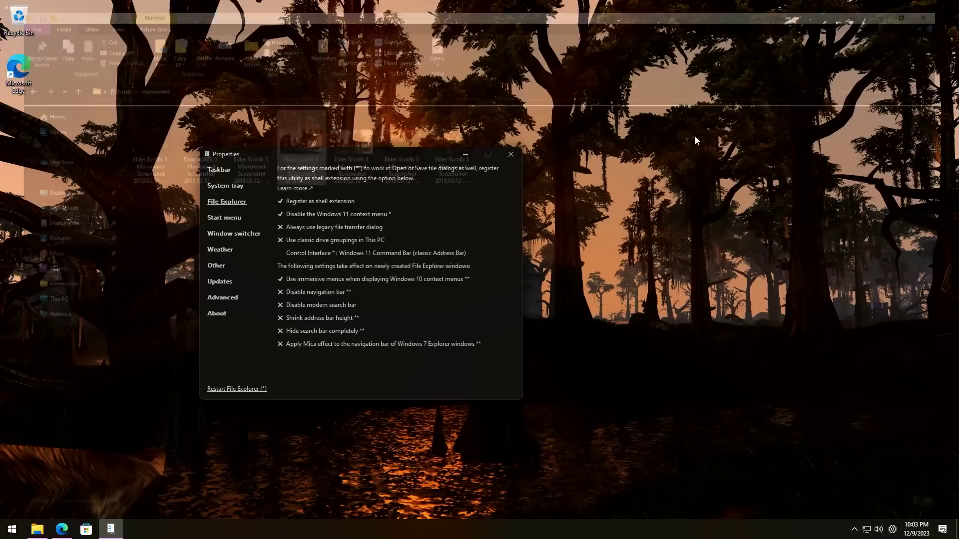
Switch back to the Windows 10 Ribbon interface and lock the toolbars
click(383, 258)
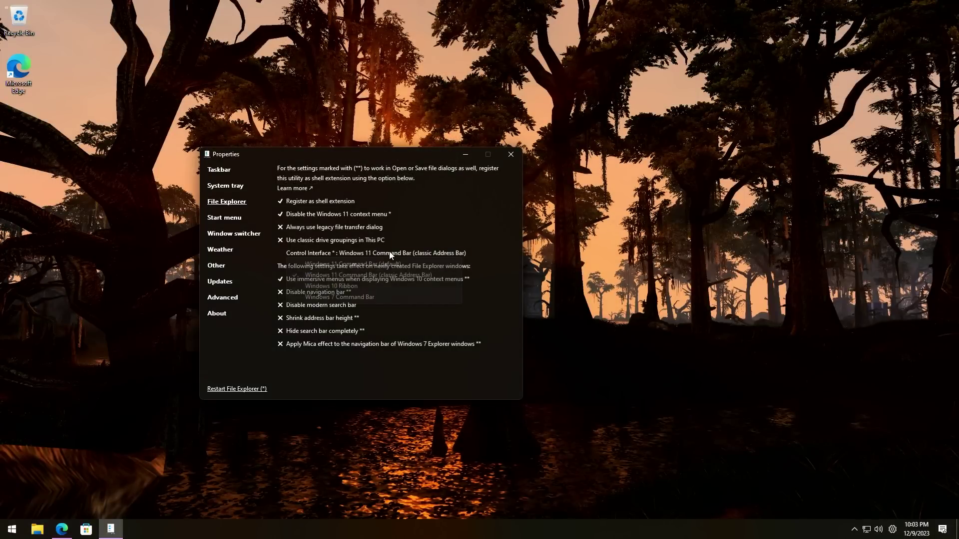
click(330, 287)
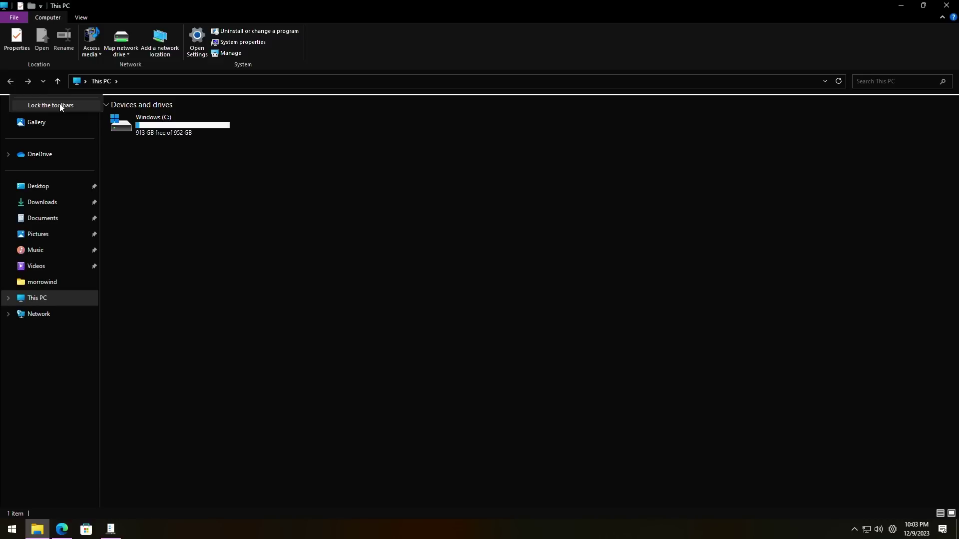
click(60, 105)
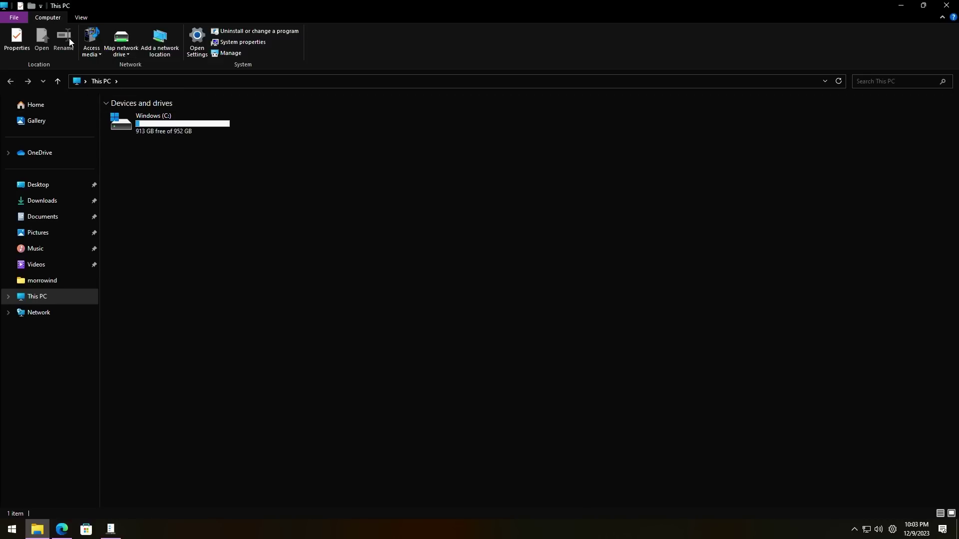
click(946, 5)
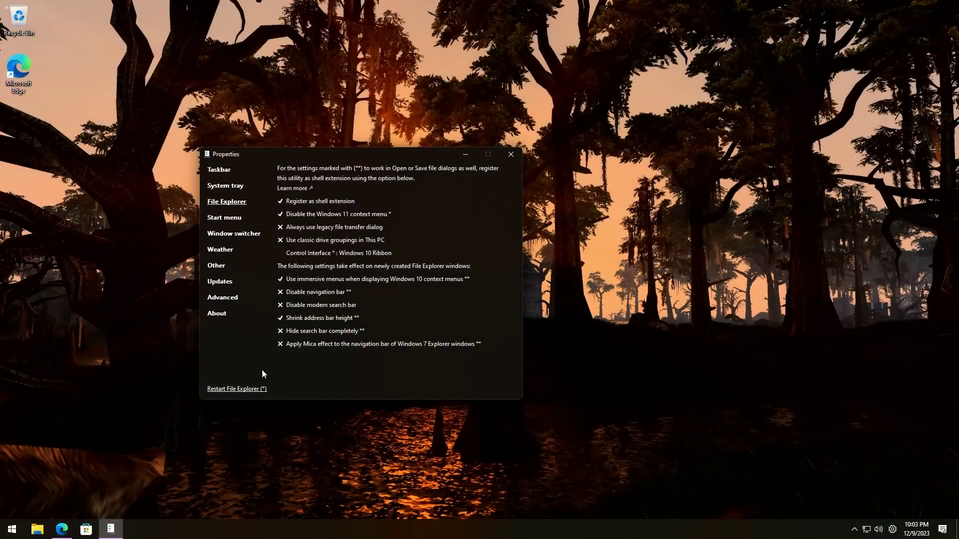
Disable the Start menu's Recommended section, keep the Windows 11 Start style, and preview it in Start
click(231, 219)
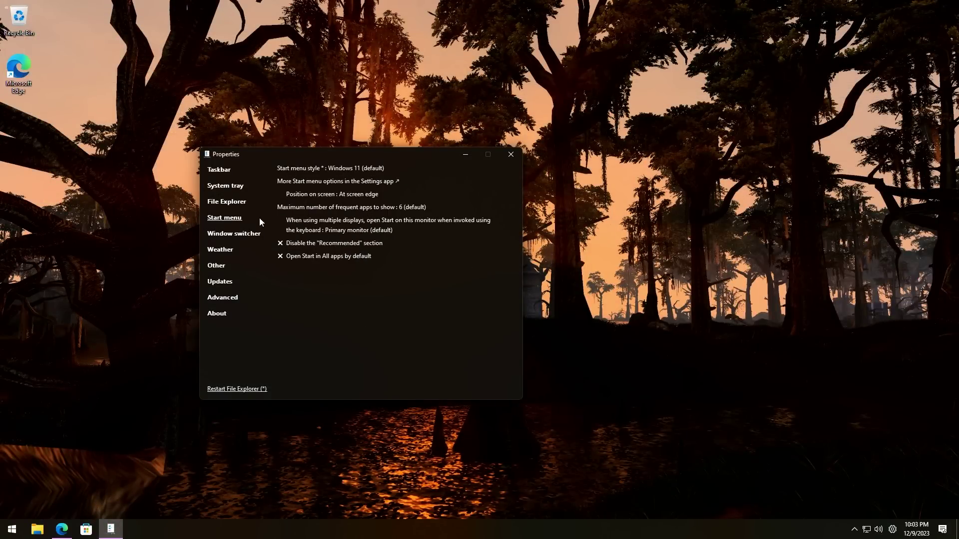
click(281, 243)
click(329, 168)
click(346, 181)
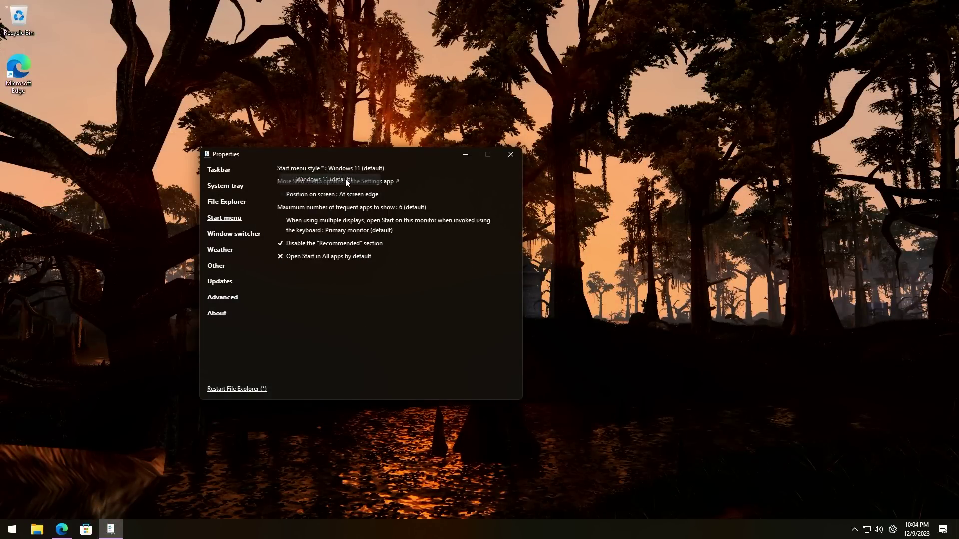
click(8, 534)
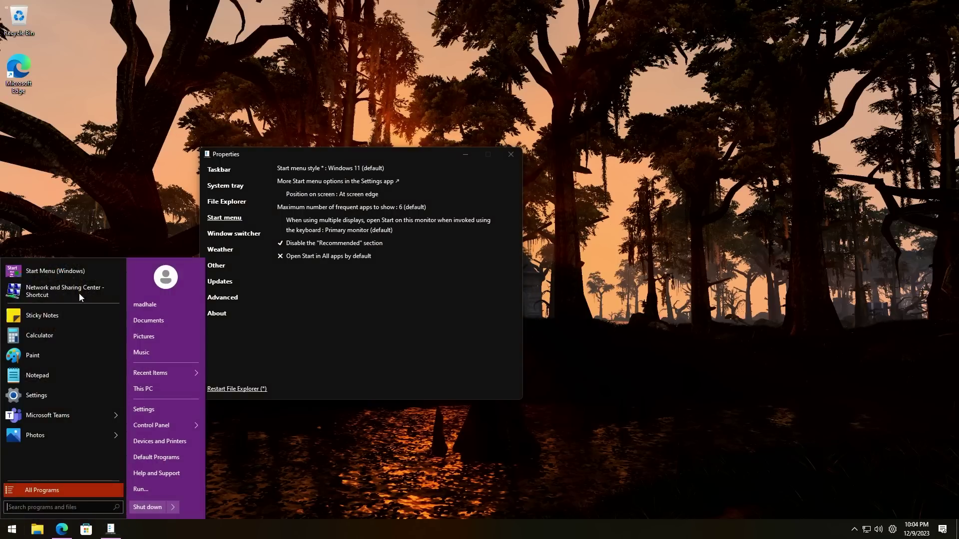
click(56, 271)
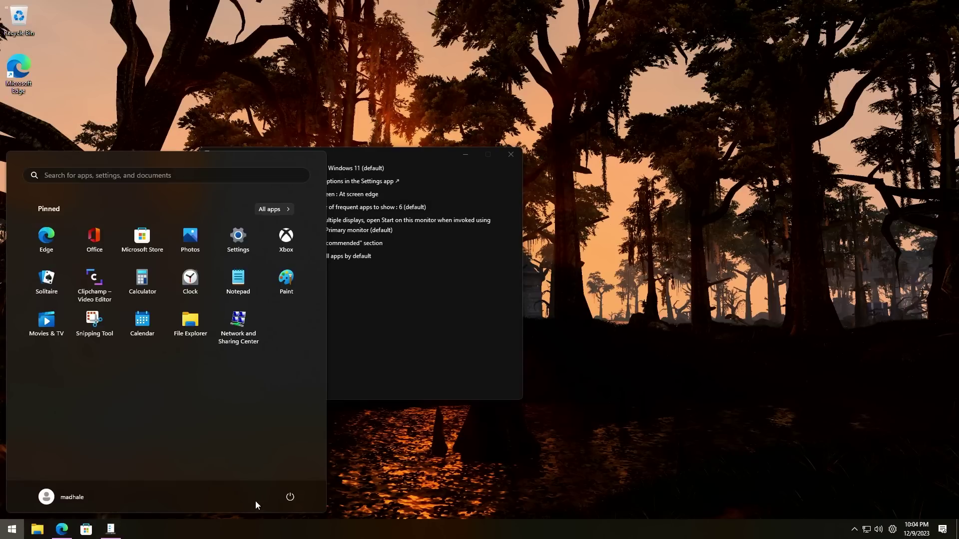
click(214, 522)
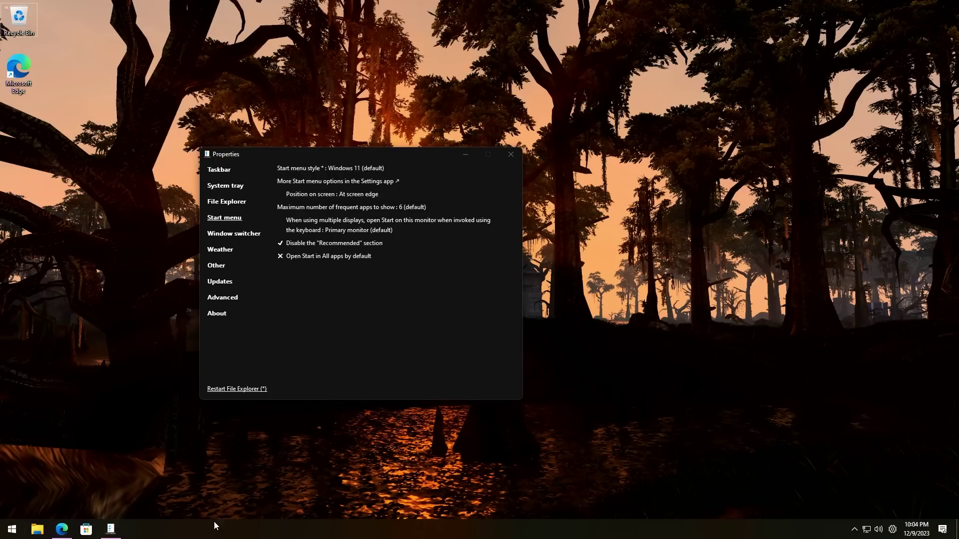
click(11, 530)
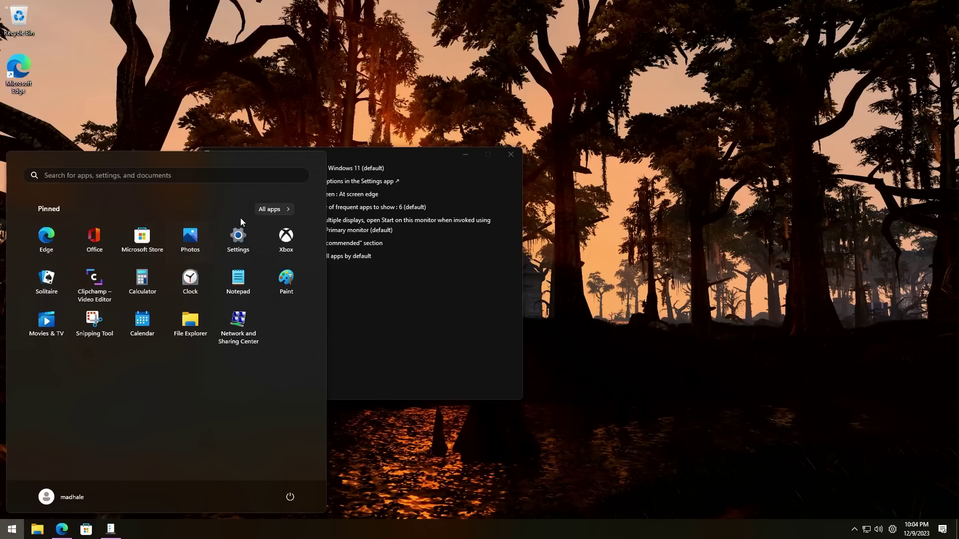
Uninstall Xbox, Solitaire, Movies & TV and Office from the Start menu
right_click(302, 252)
click(348, 325)
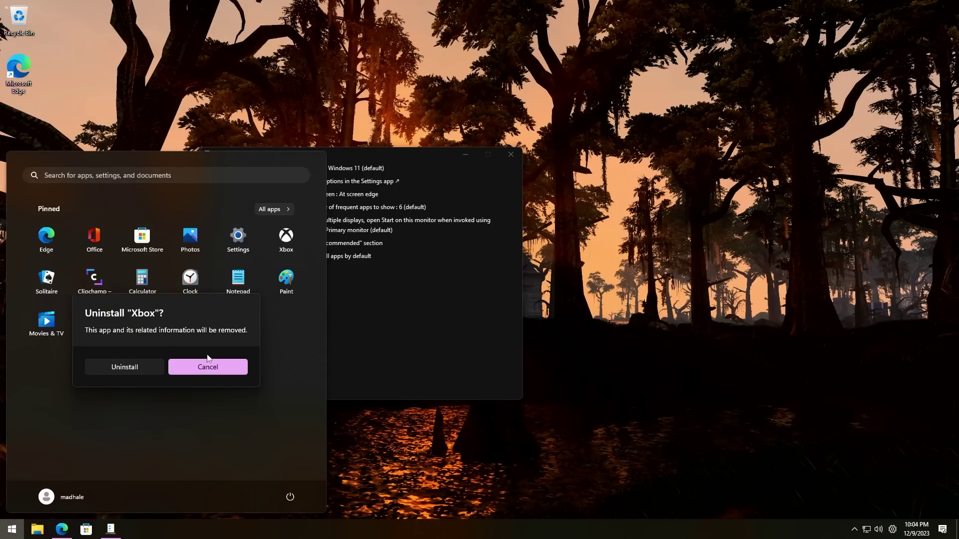
click(146, 372)
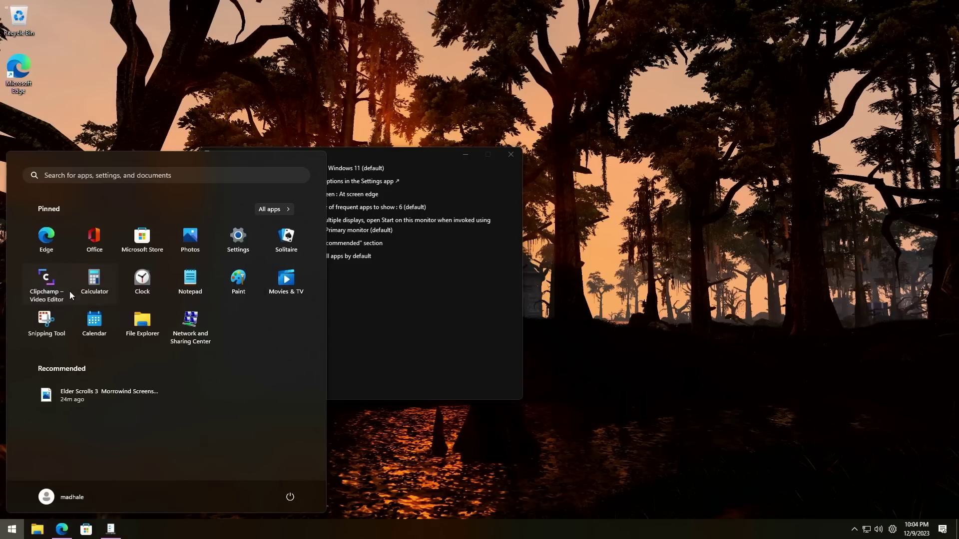
right_click(290, 234)
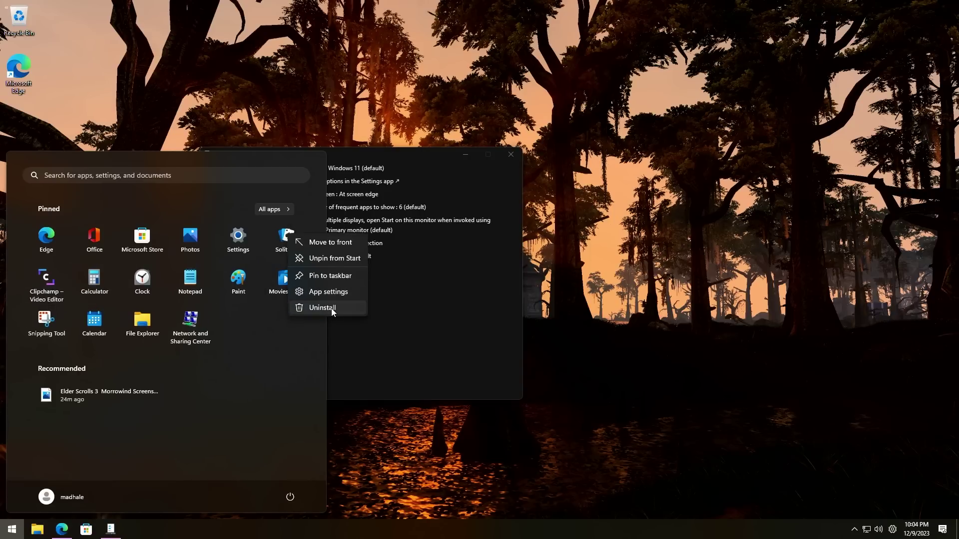
click(332, 308)
right_click(249, 299)
click(298, 356)
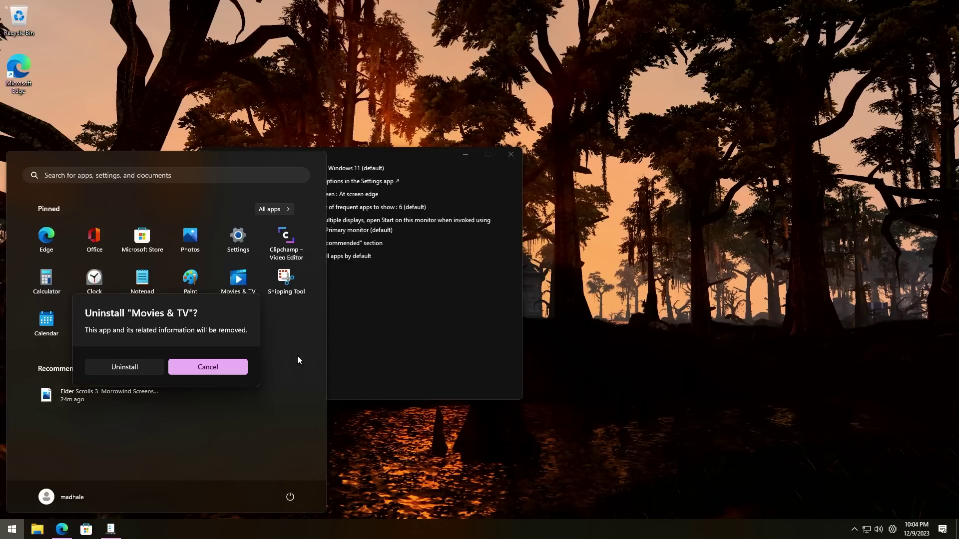
click(132, 372)
right_click(96, 239)
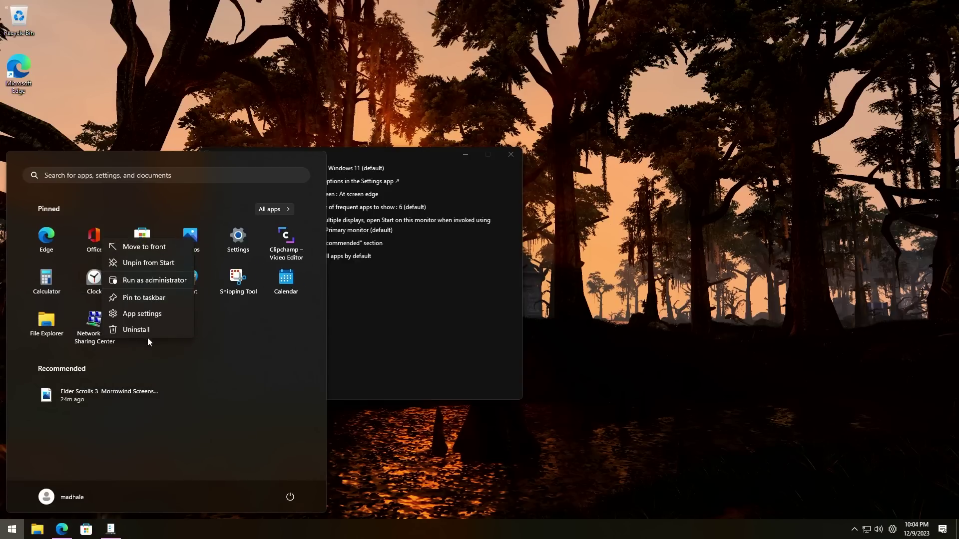
click(150, 329)
click(131, 369)
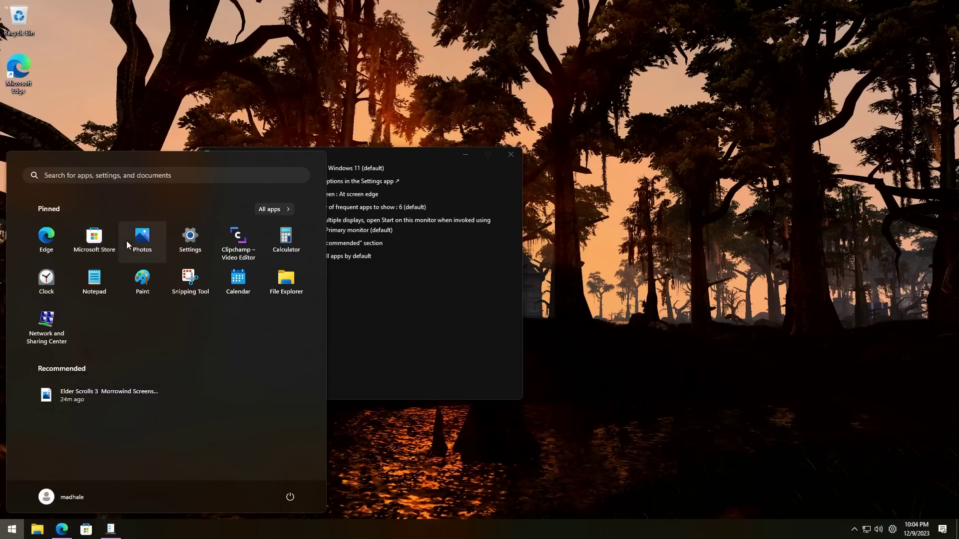
key(Escape)
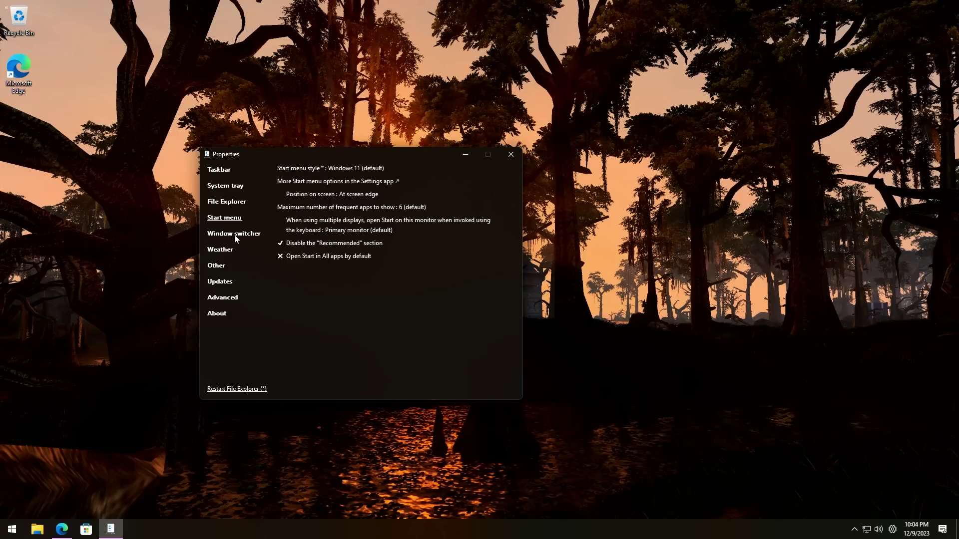
Keep the Windows 11 window switcher style in ExplorerPatcher
click(235, 236)
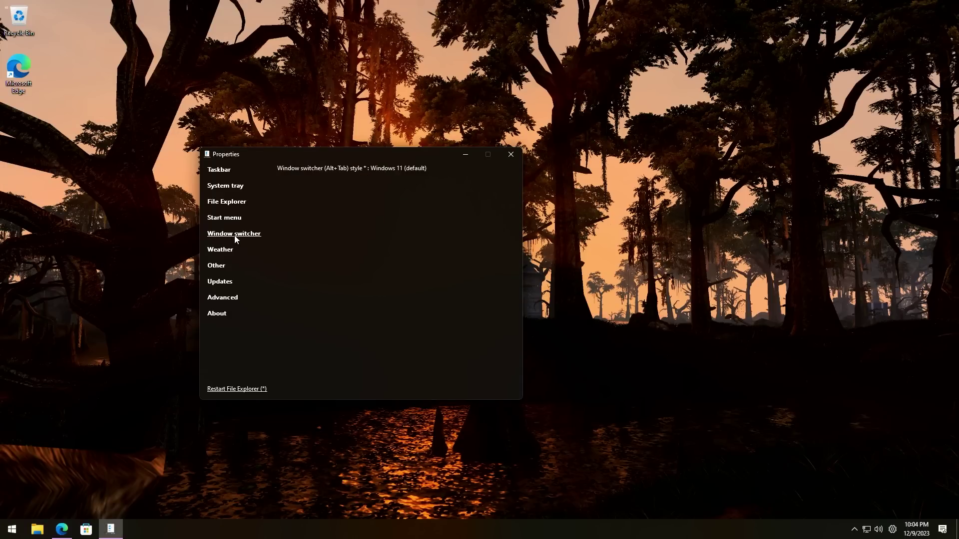
click(405, 172)
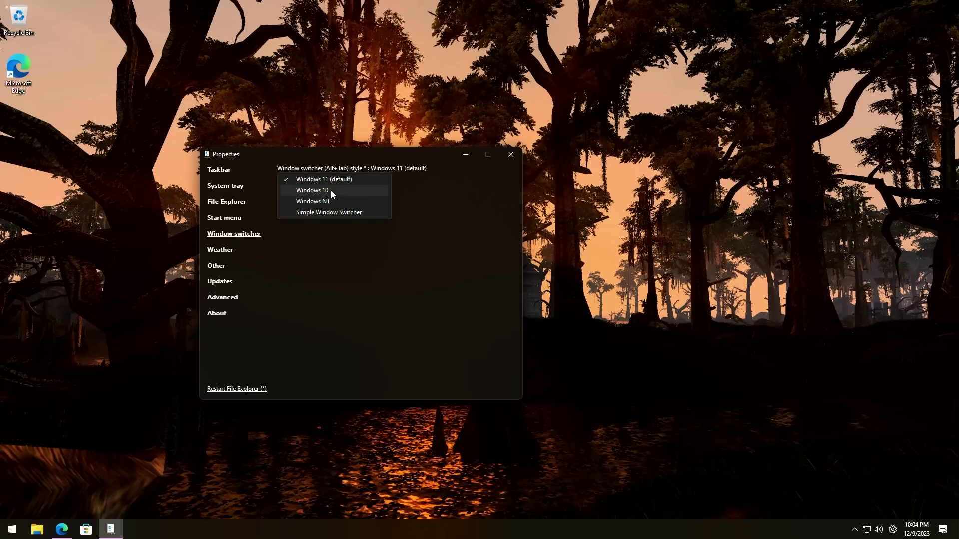
click(385, 243)
click(420, 172)
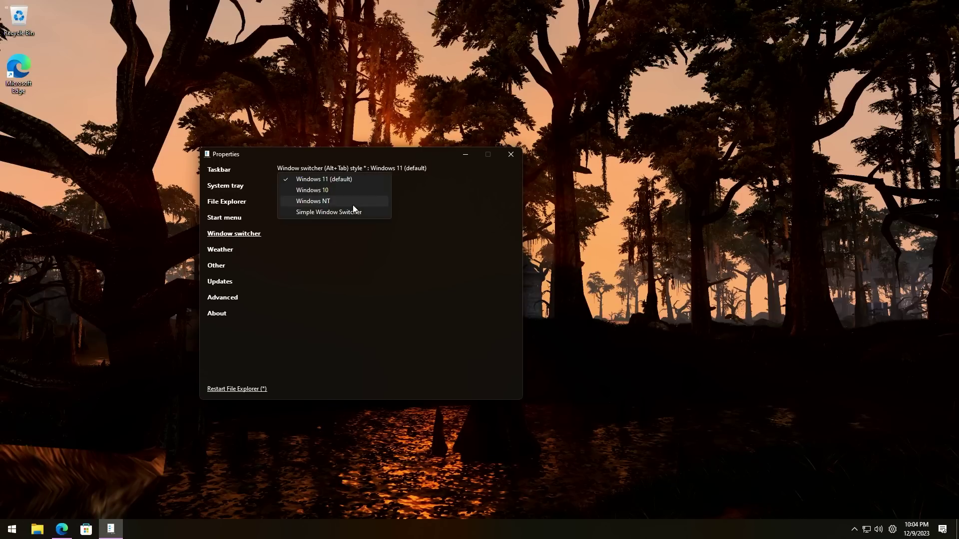
Disable the Office hotkeys and rounded window corners, approving the administrator prompt
click(216, 265)
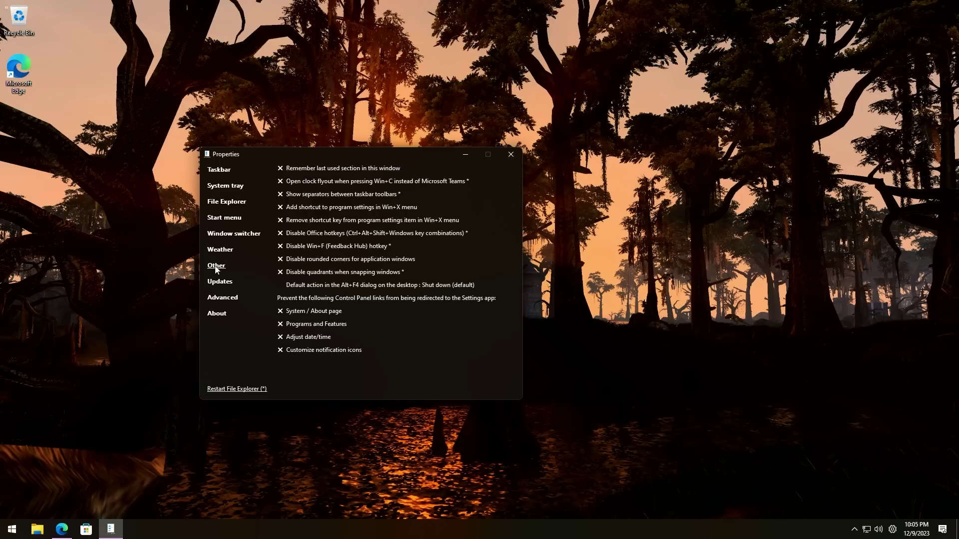
click(280, 234)
click(280, 260)
click(433, 347)
Test the window change in a This PC window, then display the Updates settings page
click(38, 529)
drag(30, 18, 160, 116)
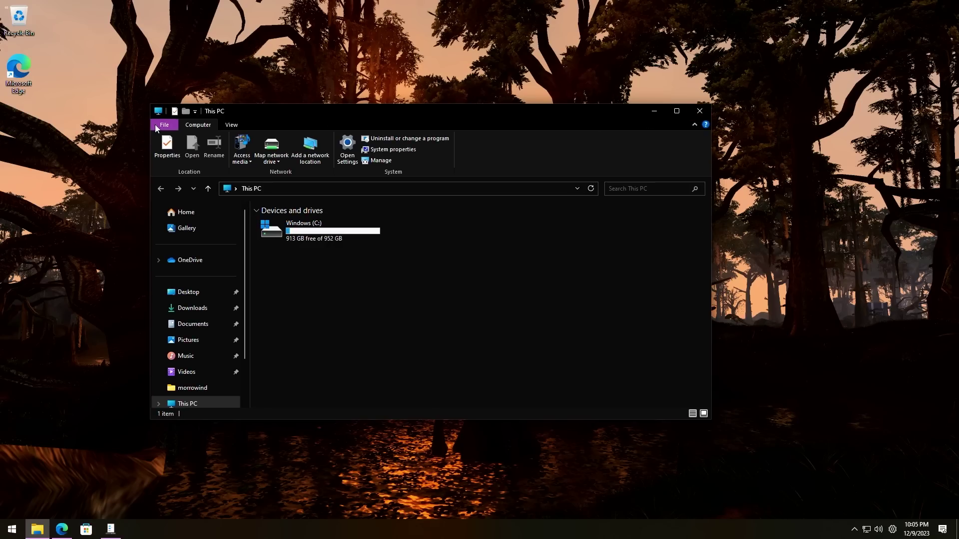
click(701, 110)
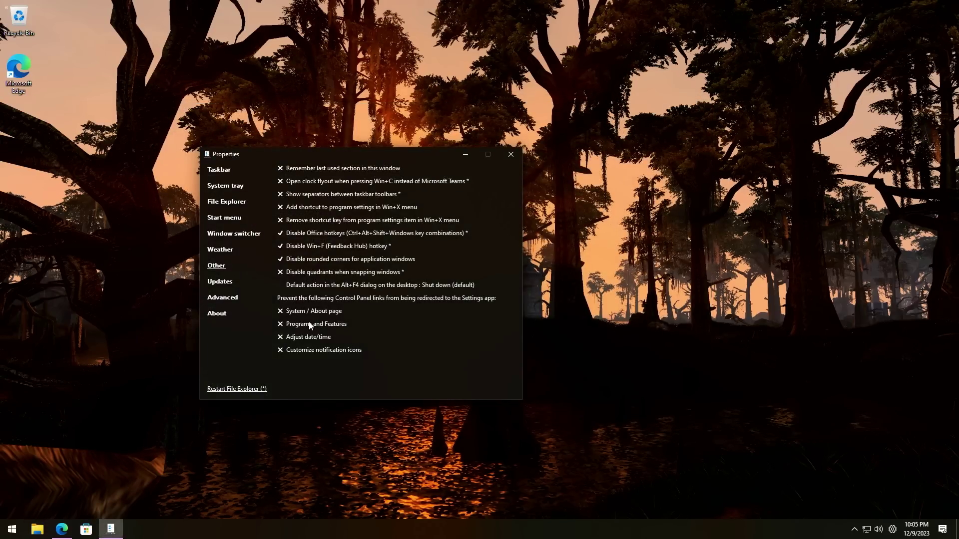
click(220, 281)
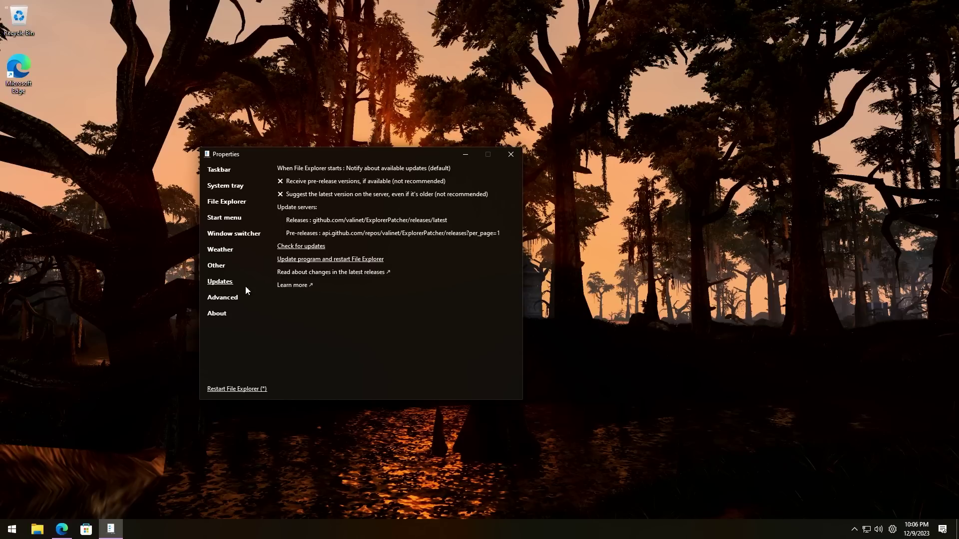
Restart File Explorer from the Advanced page and close the ExplorerPatcher settings window
click(214, 298)
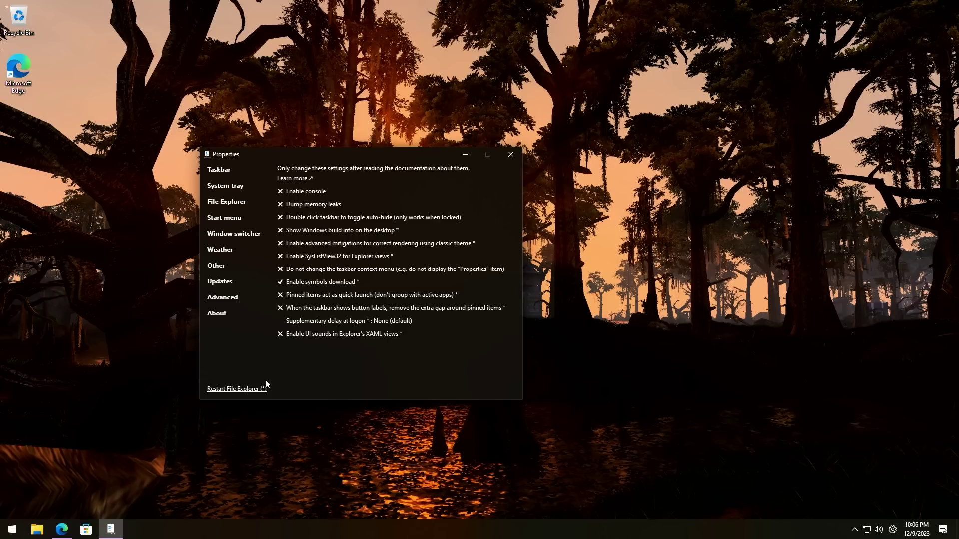
click(230, 389)
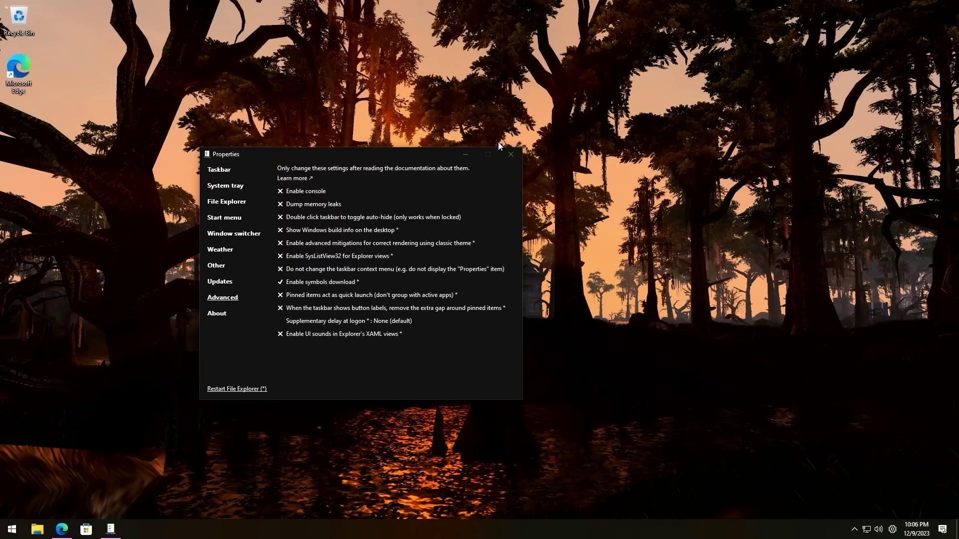
click(510, 156)
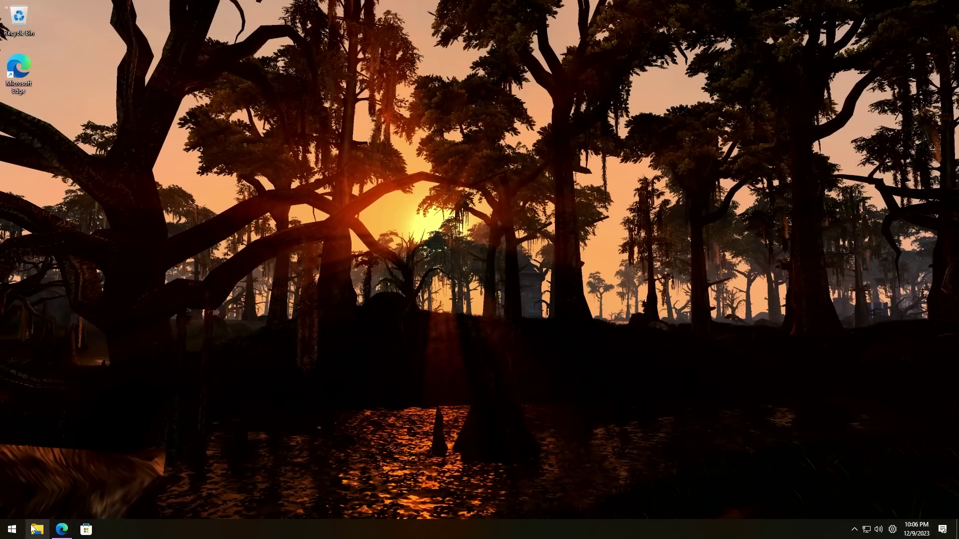
Set the taskbar icon size to small in the taskbar settings
right_click(144, 535)
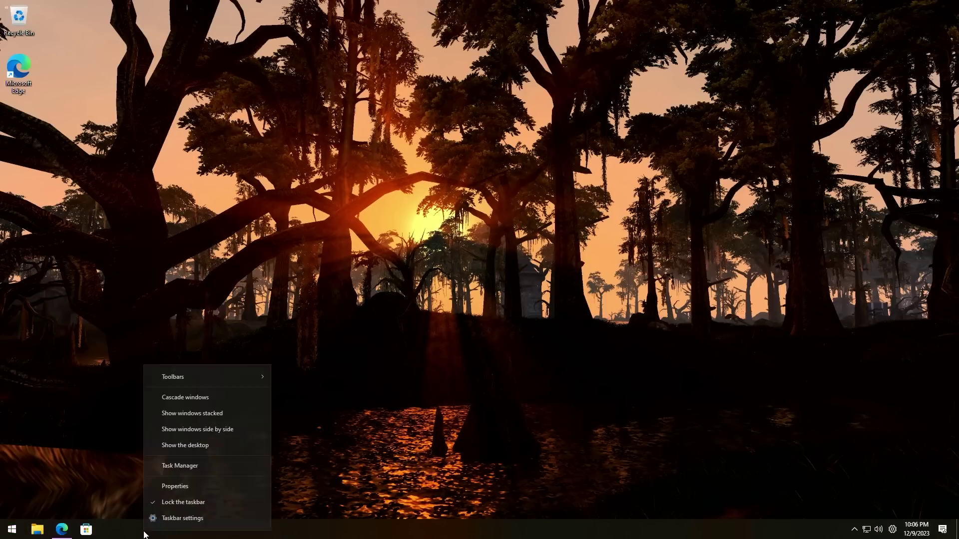
click(176, 487)
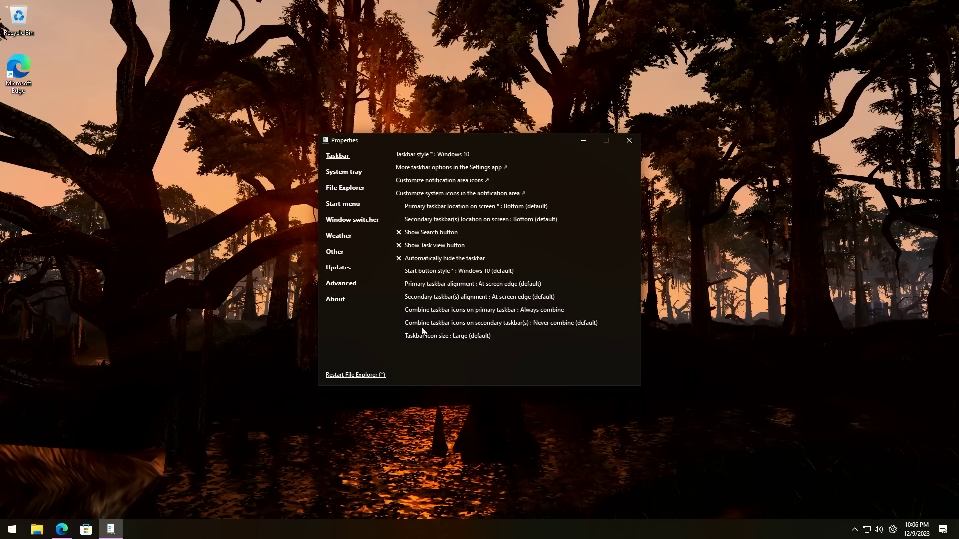
click(470, 336)
click(438, 346)
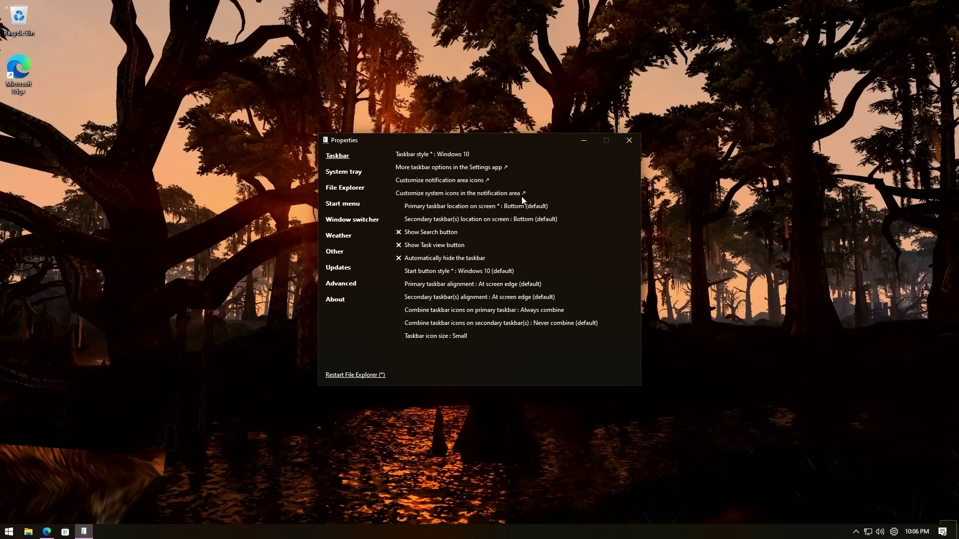
click(629, 141)
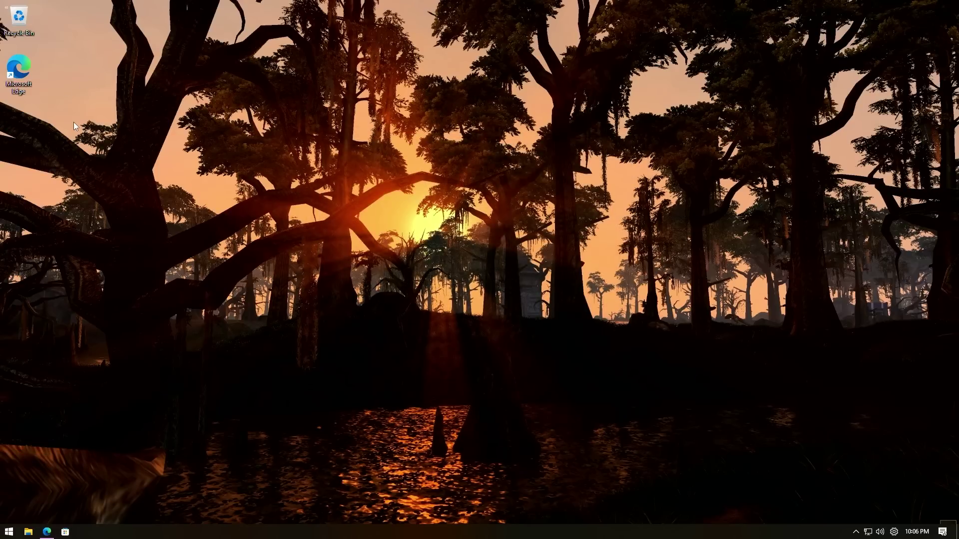
Shrink the desktop icons and drag the Microsoft Edge shortcut to the Recycle Bin
ctrl+scroll(271, 78, up, 2)
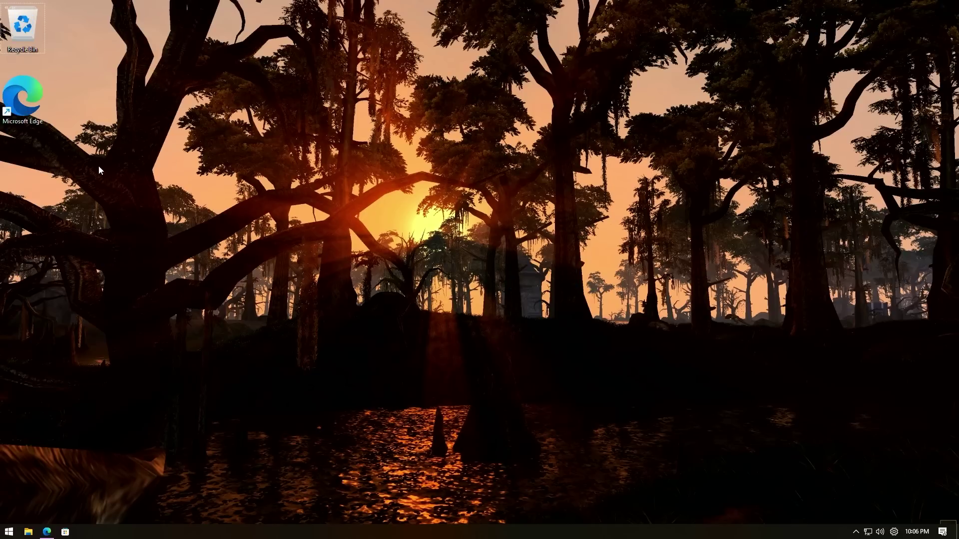
ctrl+scroll(85, 175, down, 2)
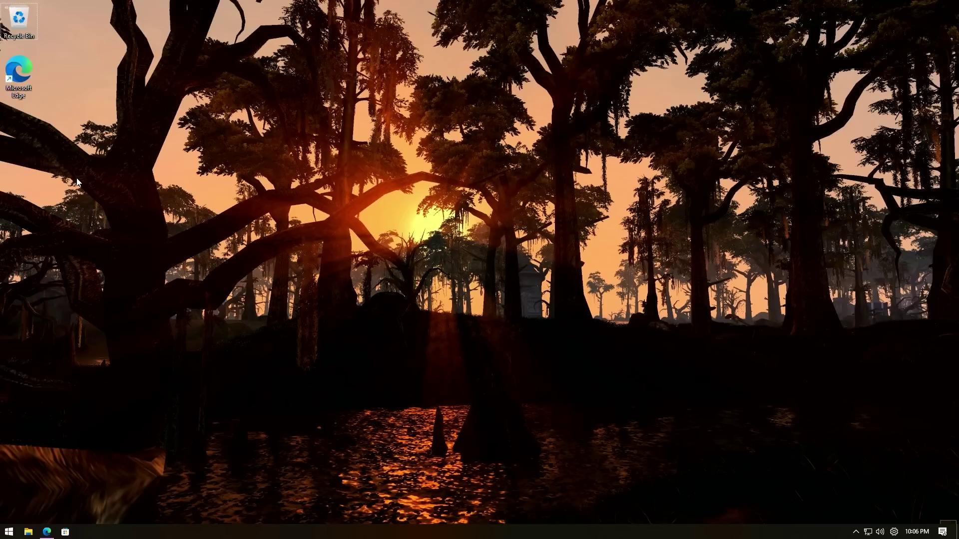
ctrl+scroll(77, 182, down, 1)
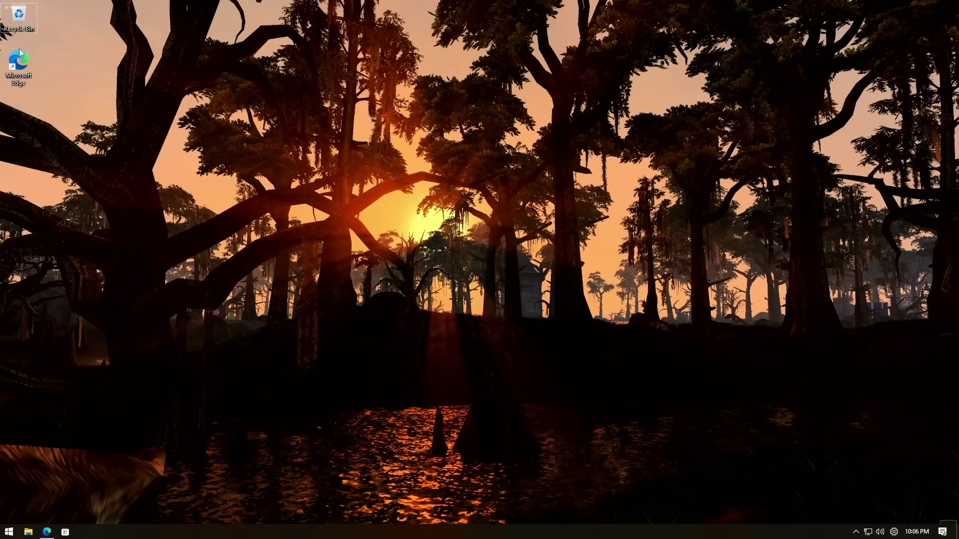
drag(19, 57, 19, 19)
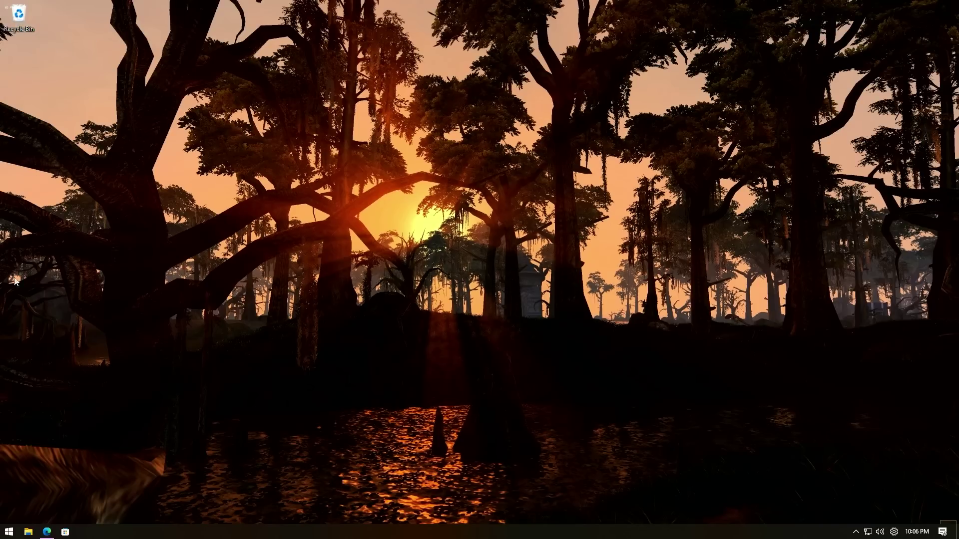
Set File Explorer's start location to Home in Folder Options and test it
click(28, 532)
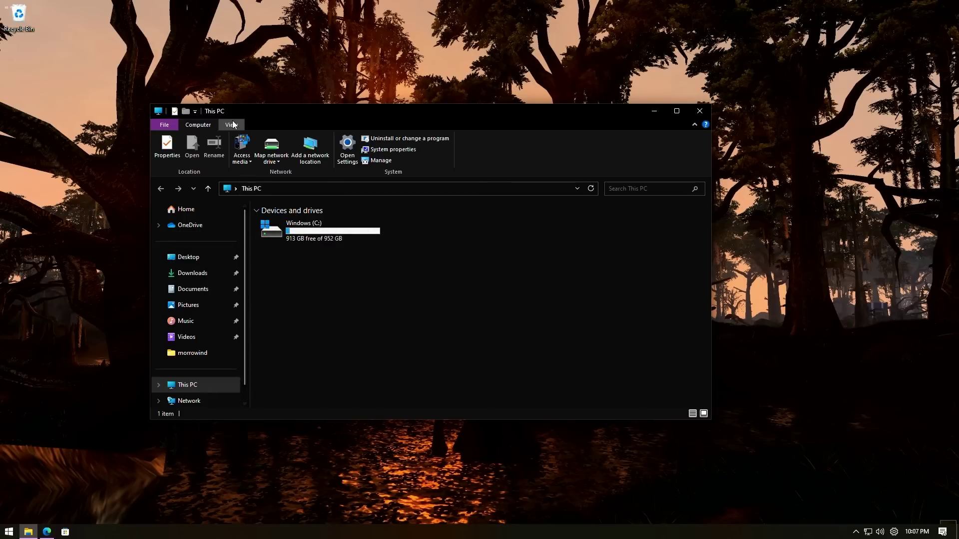
click(231, 124)
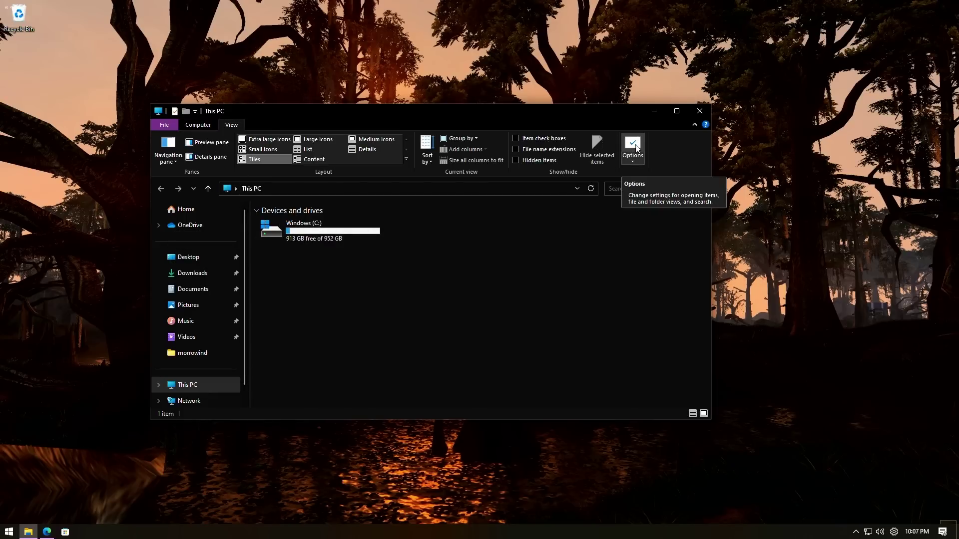
click(635, 146)
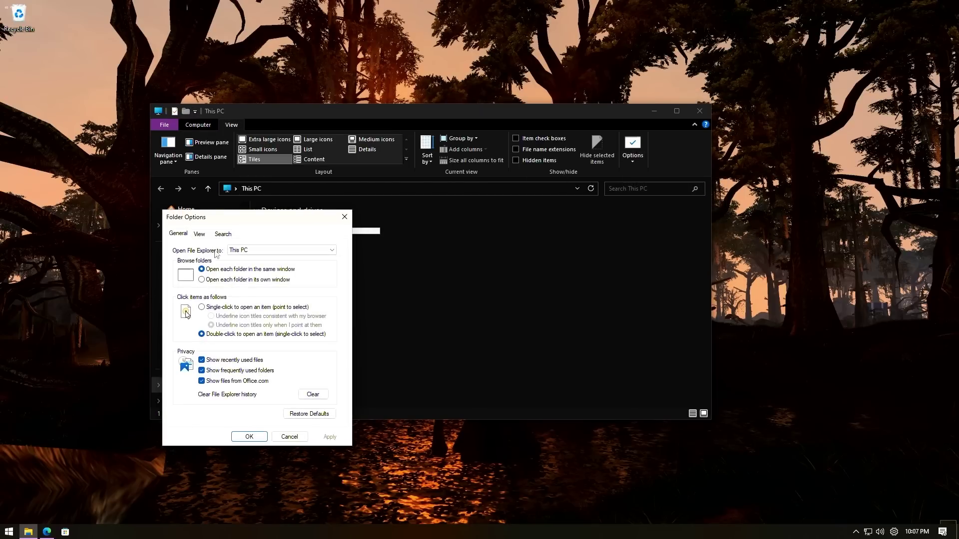
click(252, 251)
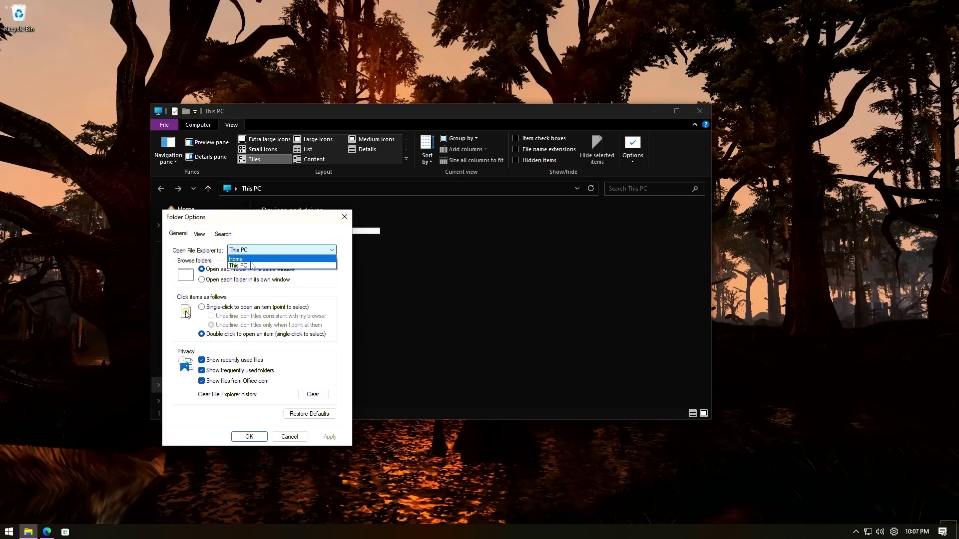
click(252, 259)
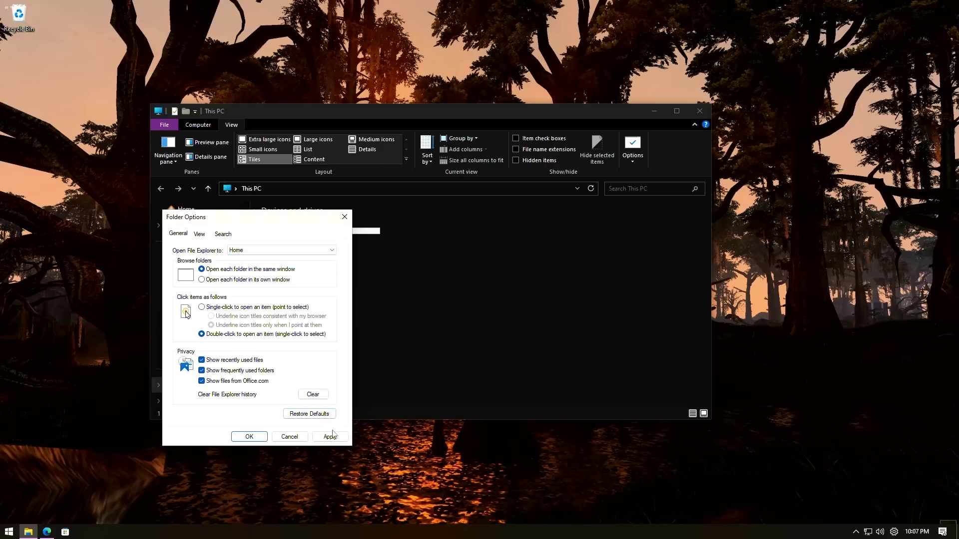
click(330, 437)
key(super+e)
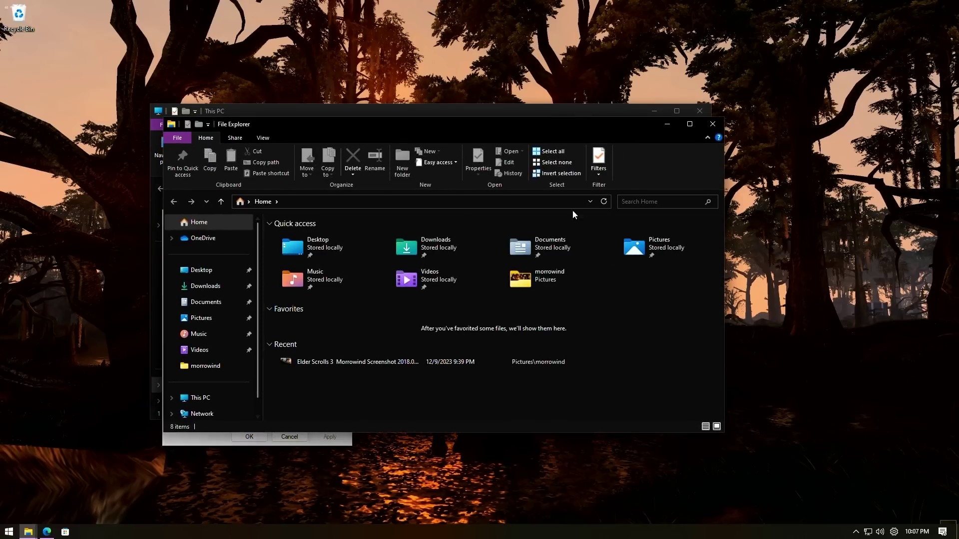
click(713, 125)
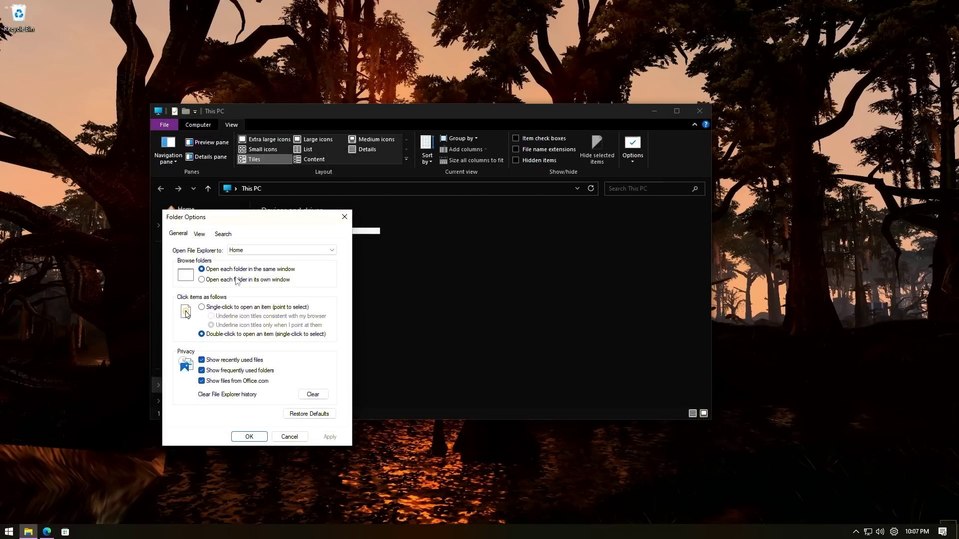
Change the start location to This PC and verify it in a new window
click(280, 250)
click(252, 266)
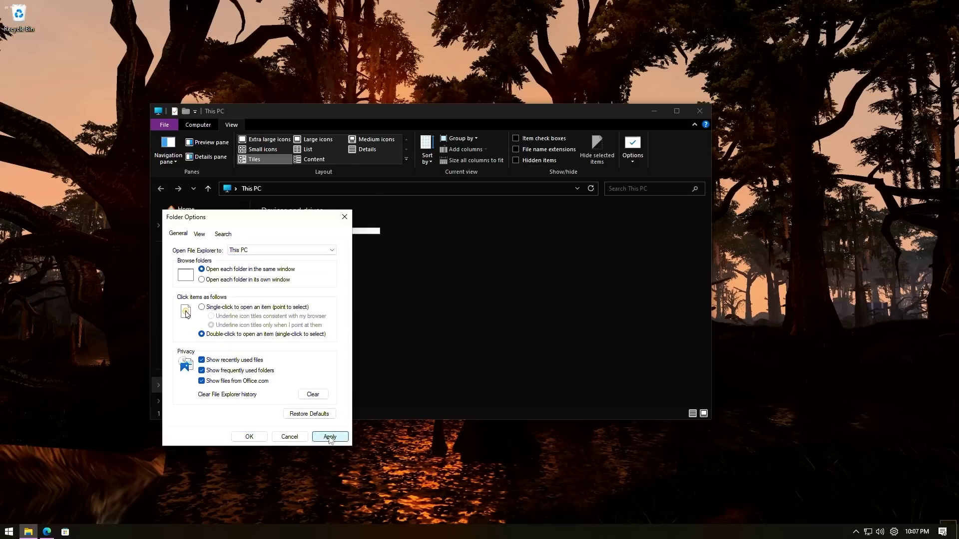
click(330, 436)
key(super+e)
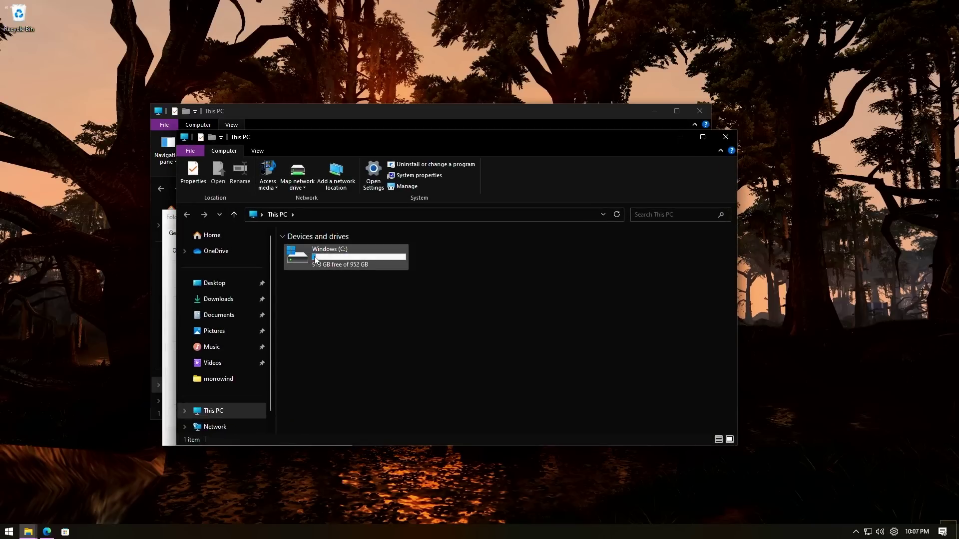
click(726, 140)
Show the full path in the title bar and hidden files, then open Windows (C:)
click(200, 234)
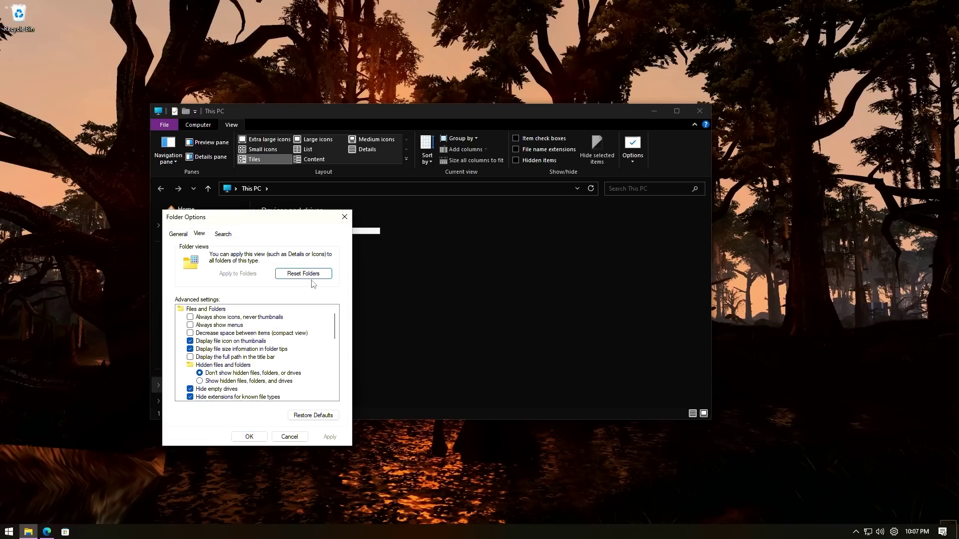
click(221, 357)
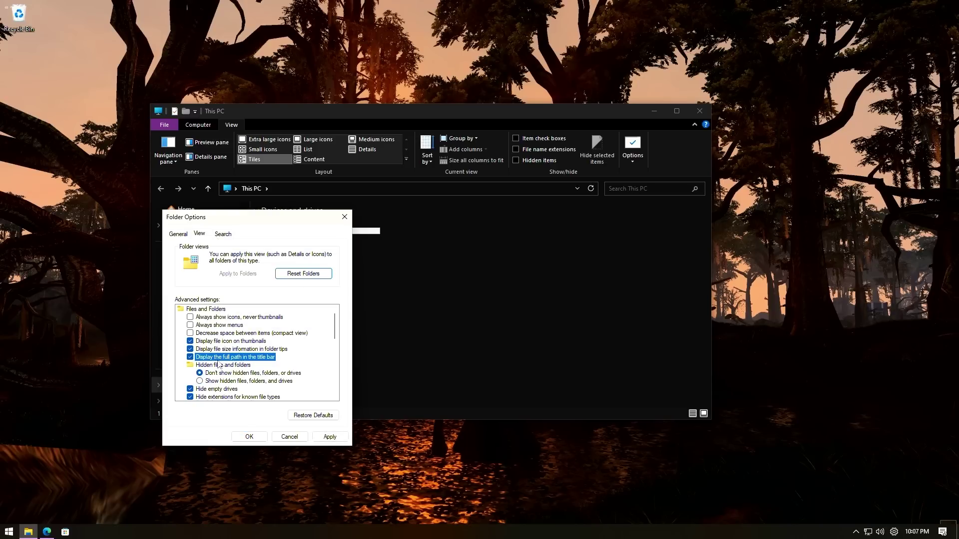
click(218, 382)
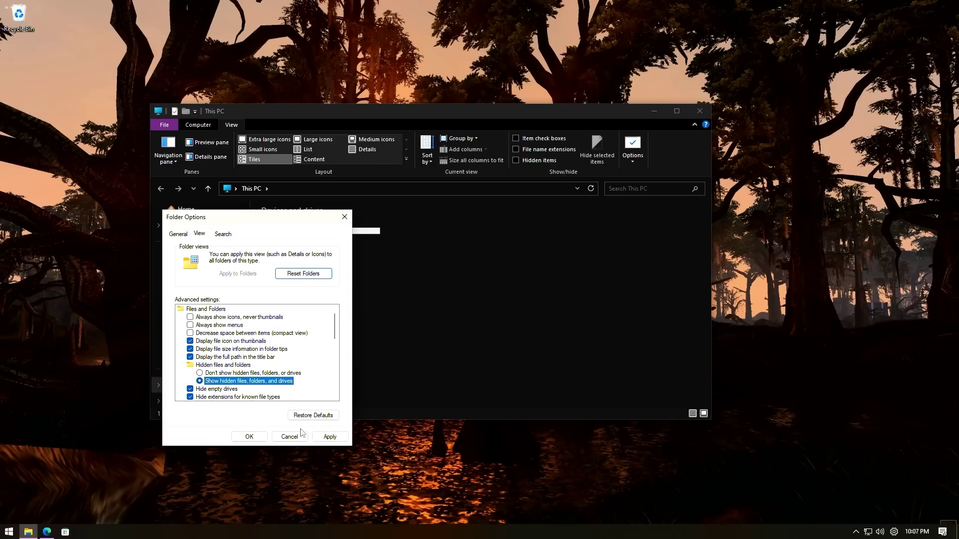
click(329, 437)
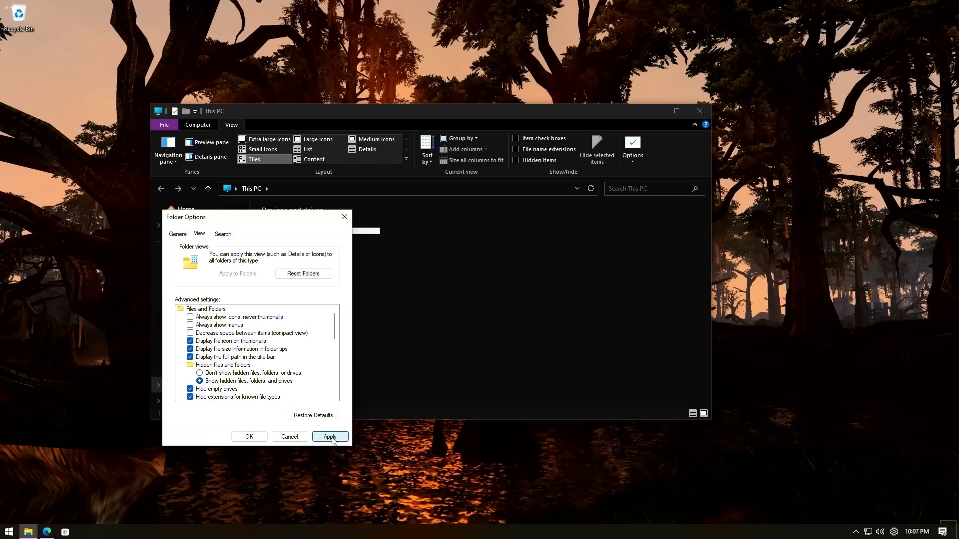
click(249, 437)
double_click(280, 228)
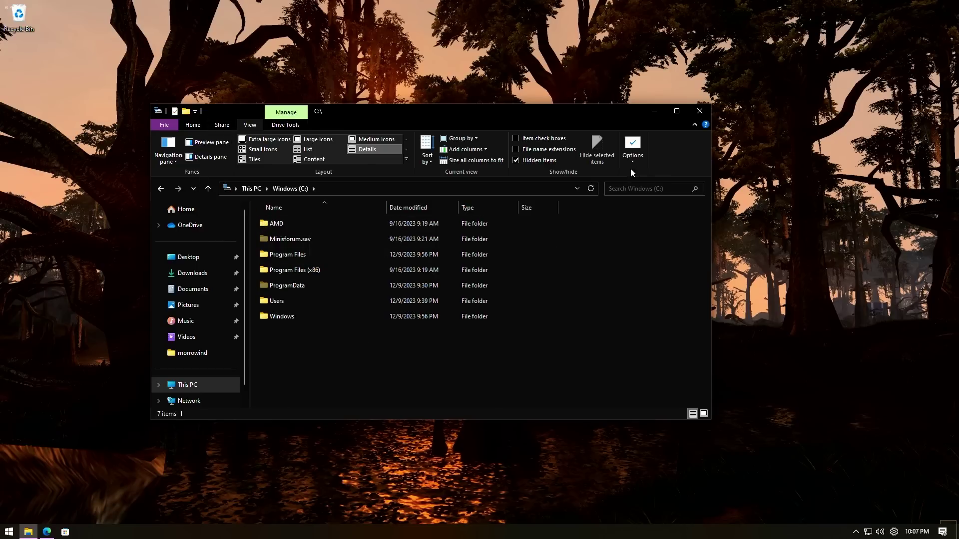
Set Explorer's control interface to Windows 11 Command Bar (classic Address Bar) and restart File Explorer
right_click(185, 531)
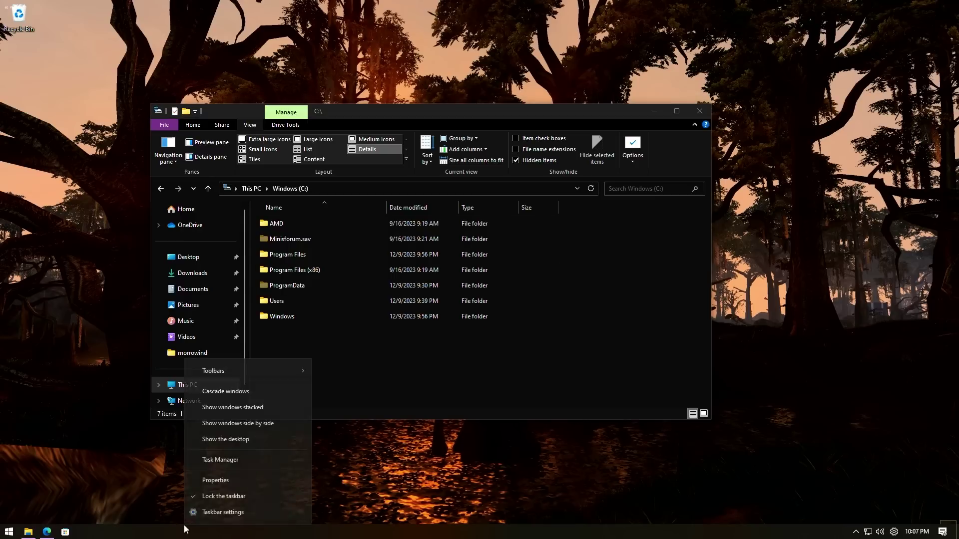
click(215, 484)
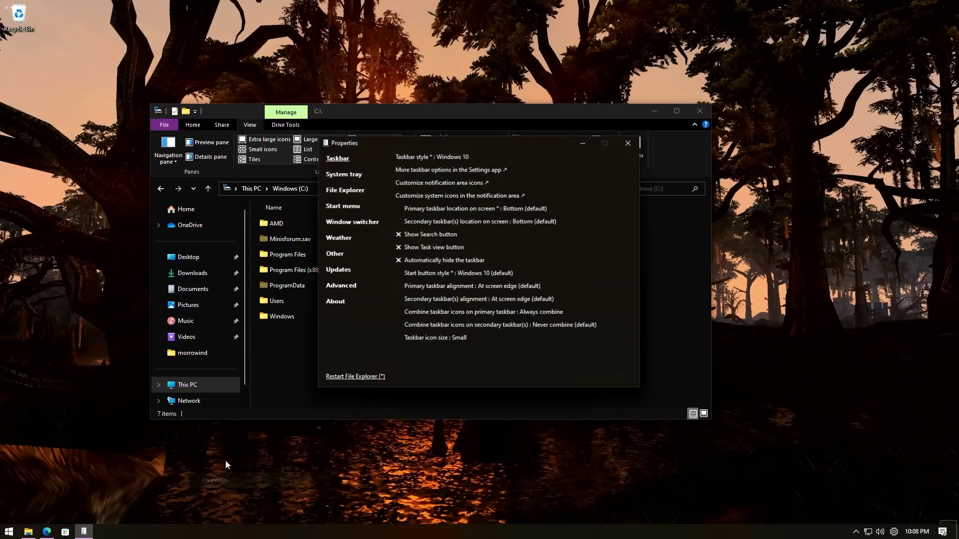
click(345, 191)
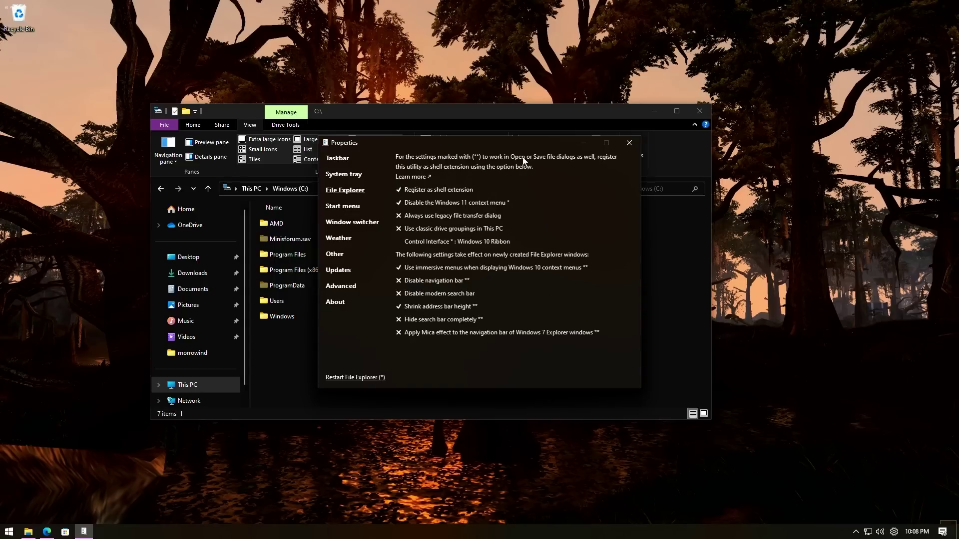
click(482, 241)
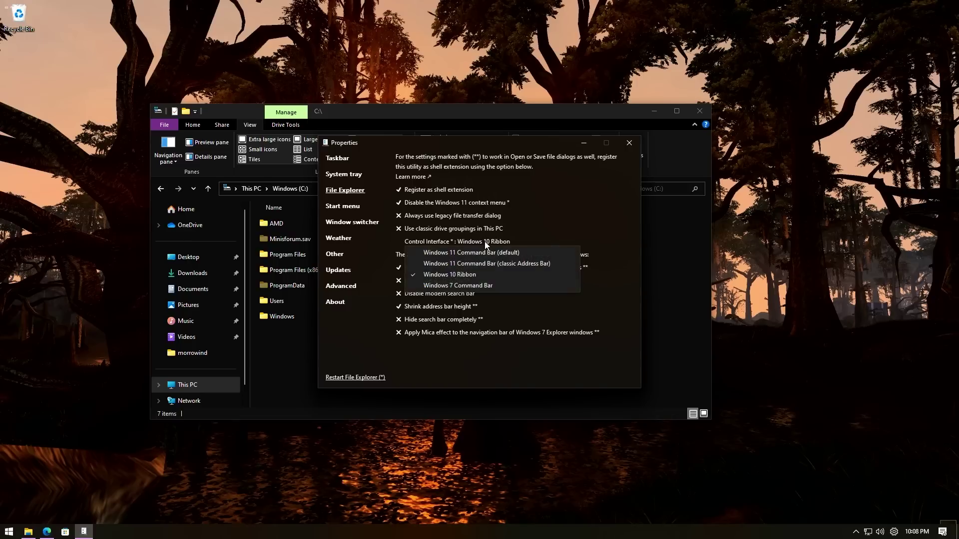
click(457, 264)
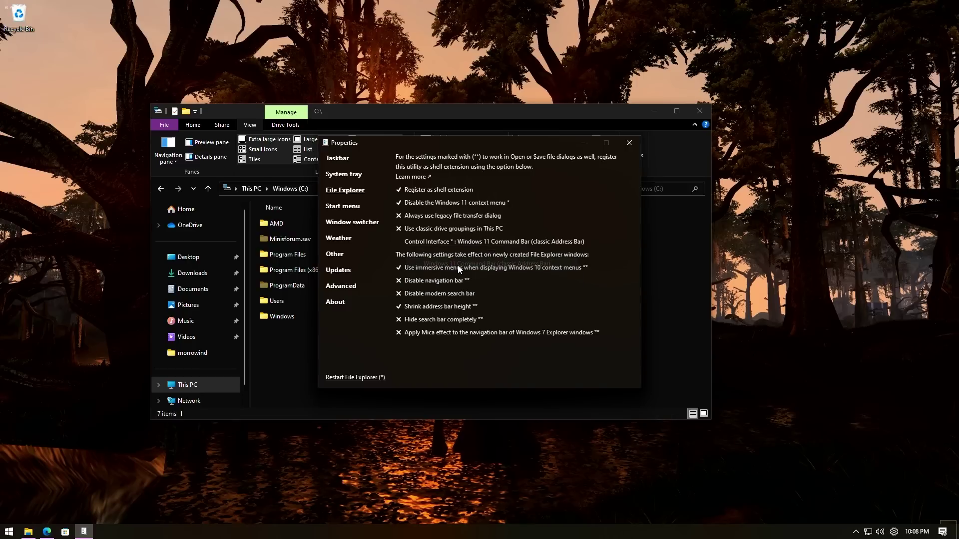
click(352, 377)
Close ExplorerPatcher properties and switch File Explorer to compact item spacing
click(629, 143)
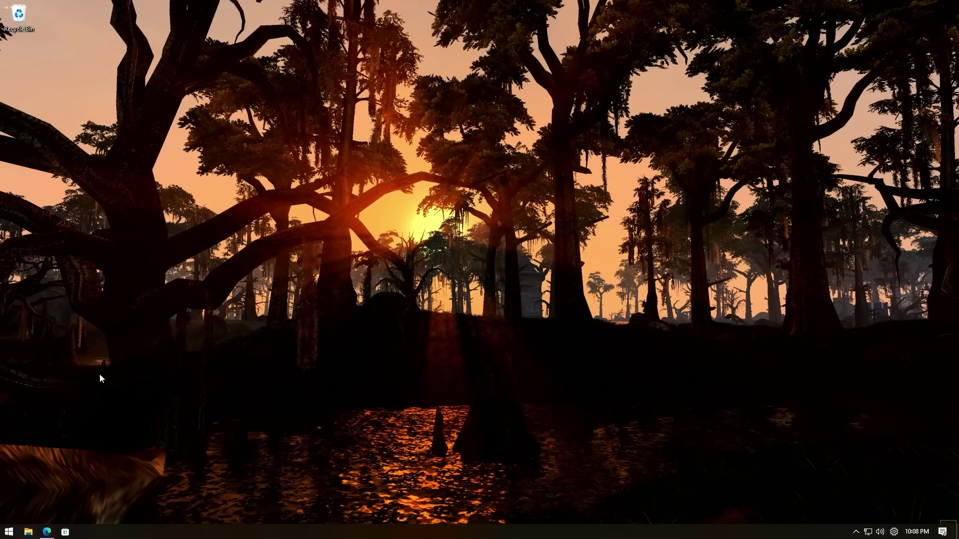
click(420, 141)
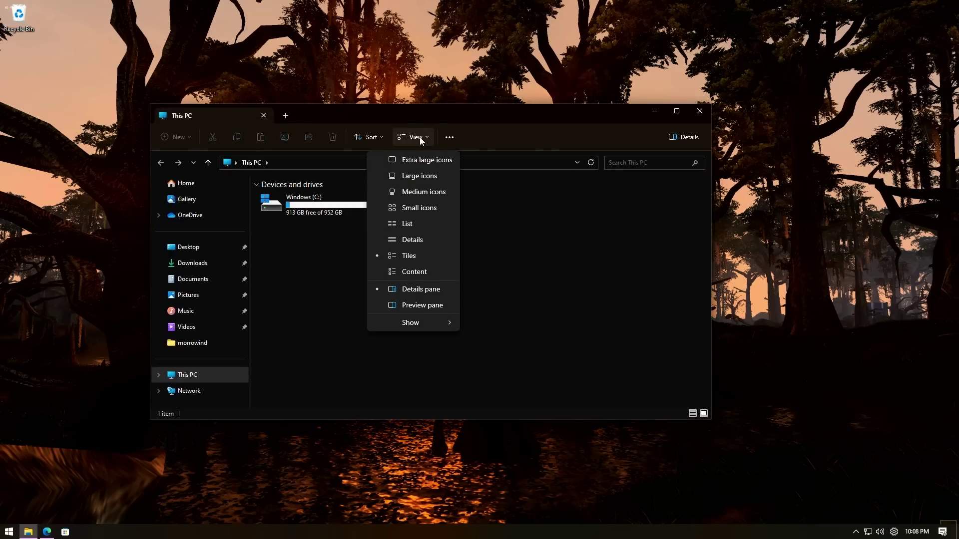
mouse_move(419, 329)
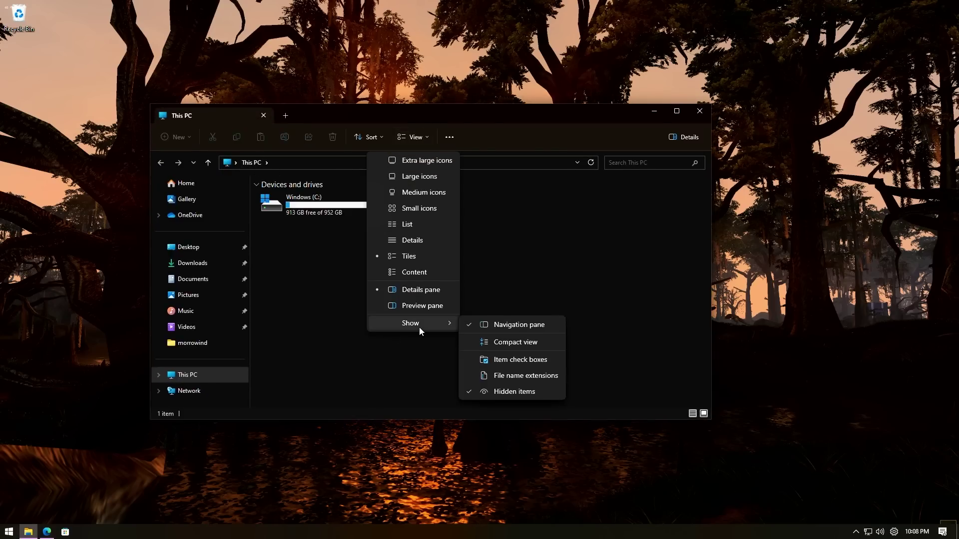
click(515, 341)
Open Windows (C:), then Program Files, and close that window
double_click(315, 216)
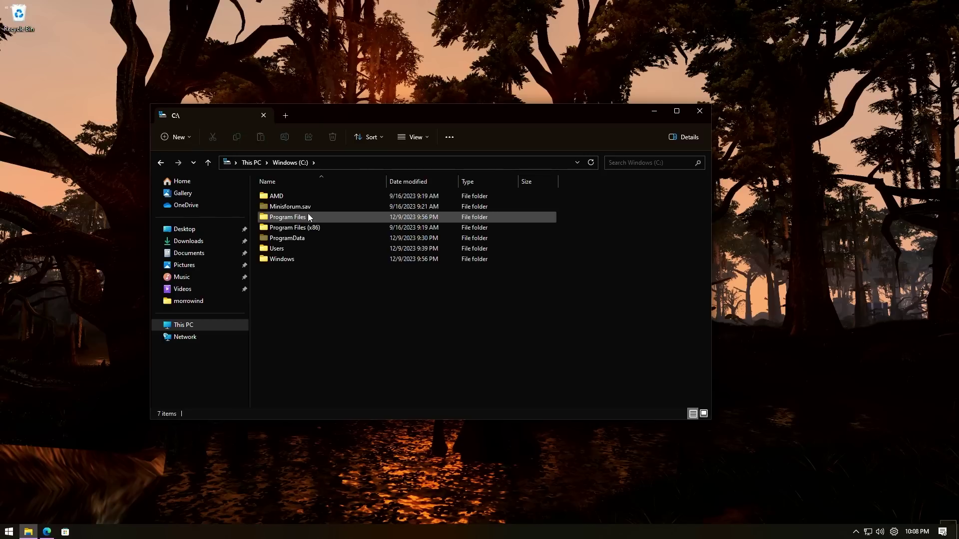
double_click(306, 213)
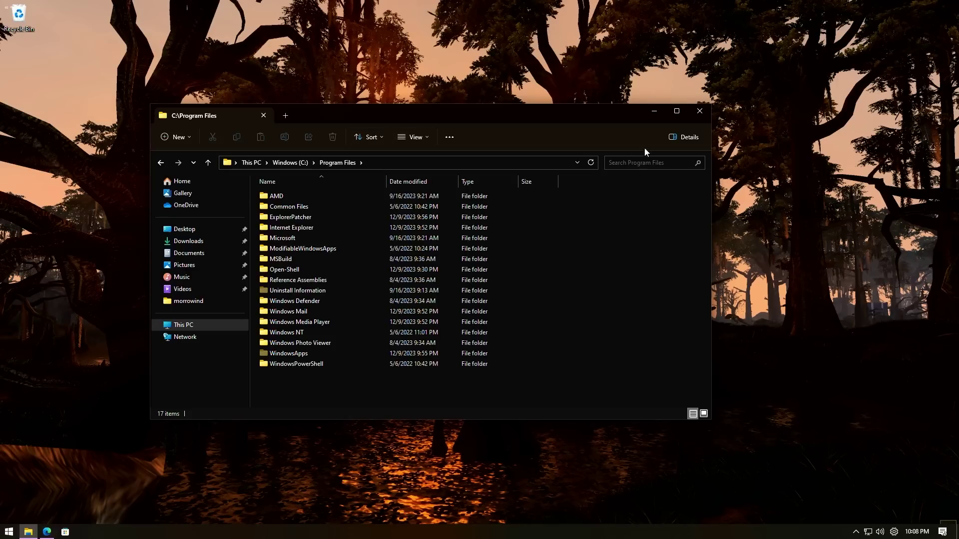
click(700, 112)
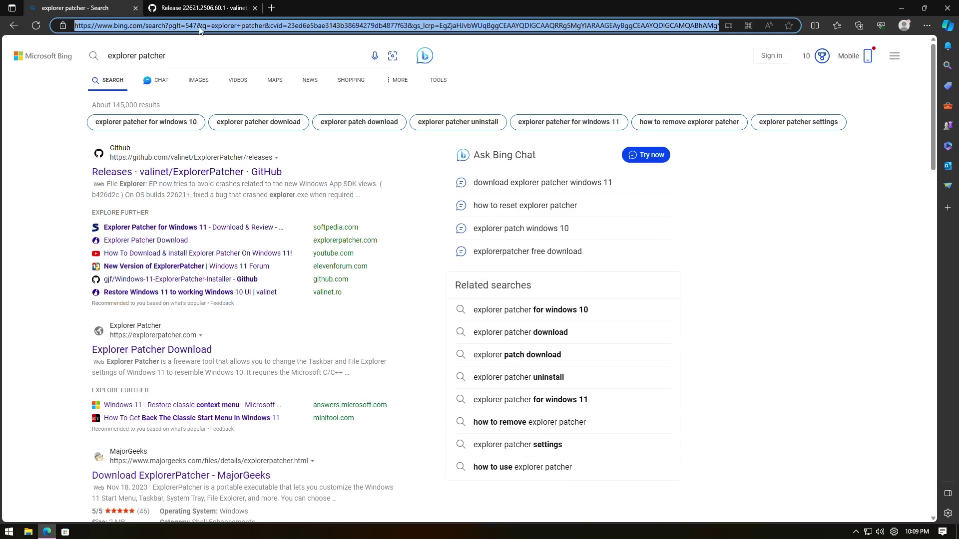
On ninite.com, tick 7-Zip, VLC and K-Lite Codecs and download the Ninite installer
text(ninite.com)
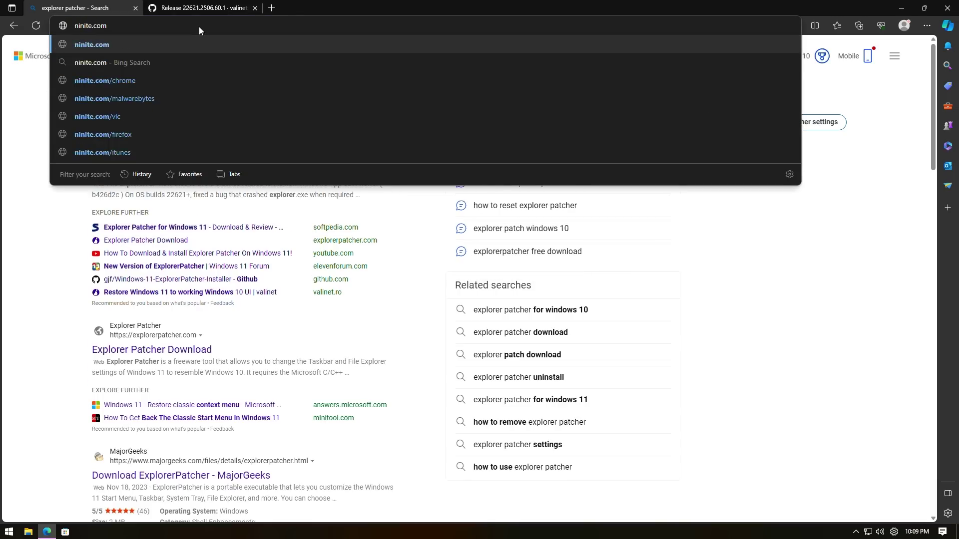
key(Return)
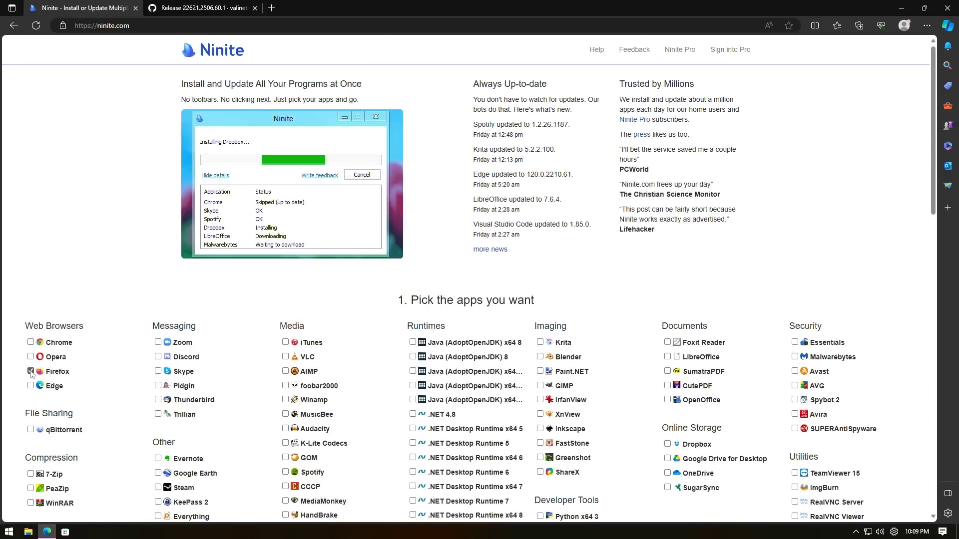
scroll(96, 385, down, 3)
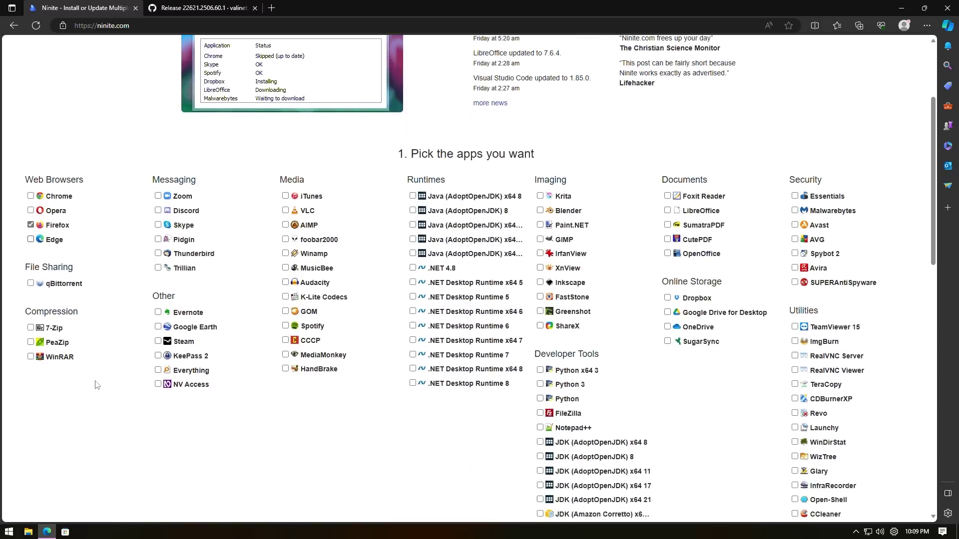
click(30, 329)
click(286, 211)
click(322, 299)
scroll(210, 198, down, 7)
click(484, 336)
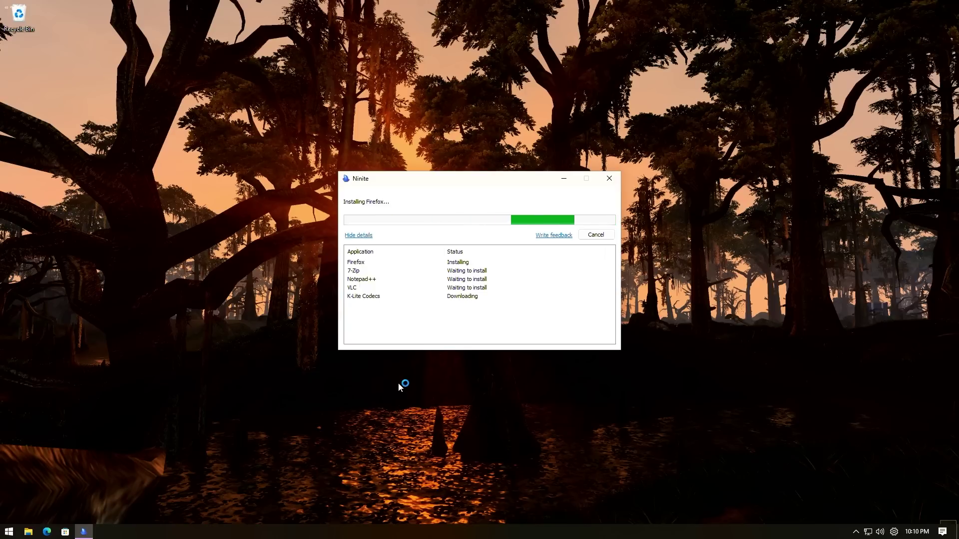
Deselect Steam on the Ninite page in Edge and move the installer window left
click(52, 531)
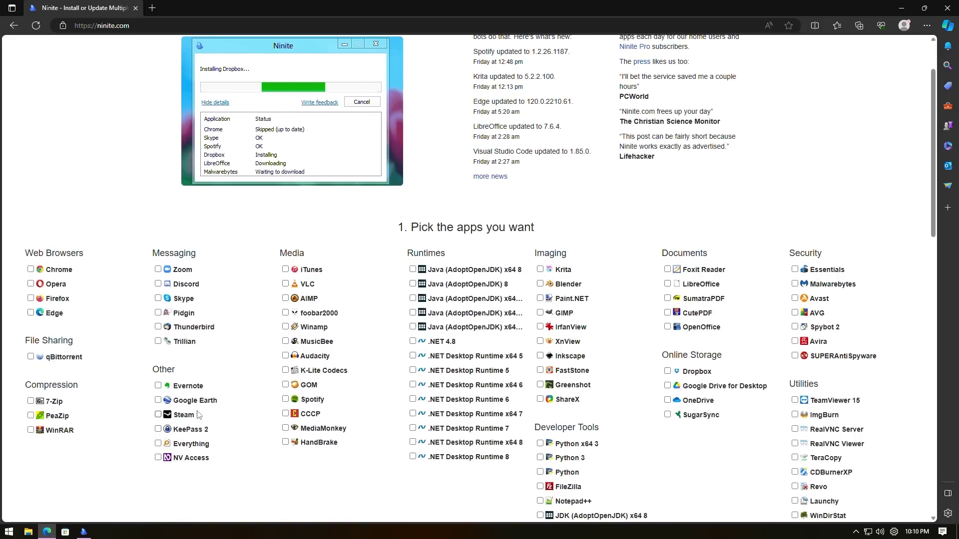
scroll(193, 417, down, 1)
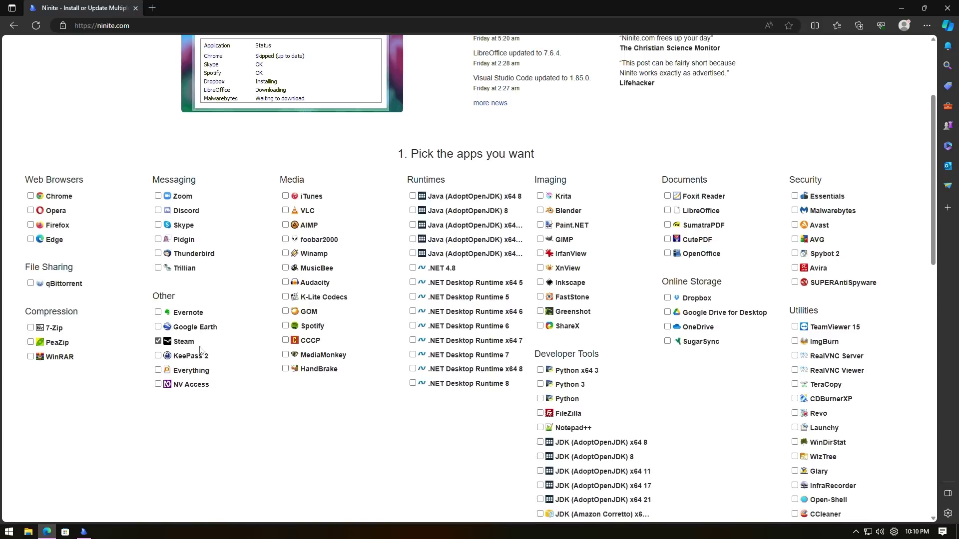
click(158, 342)
scroll(106, 336, down, 5)
scroll(107, 336, up, 8)
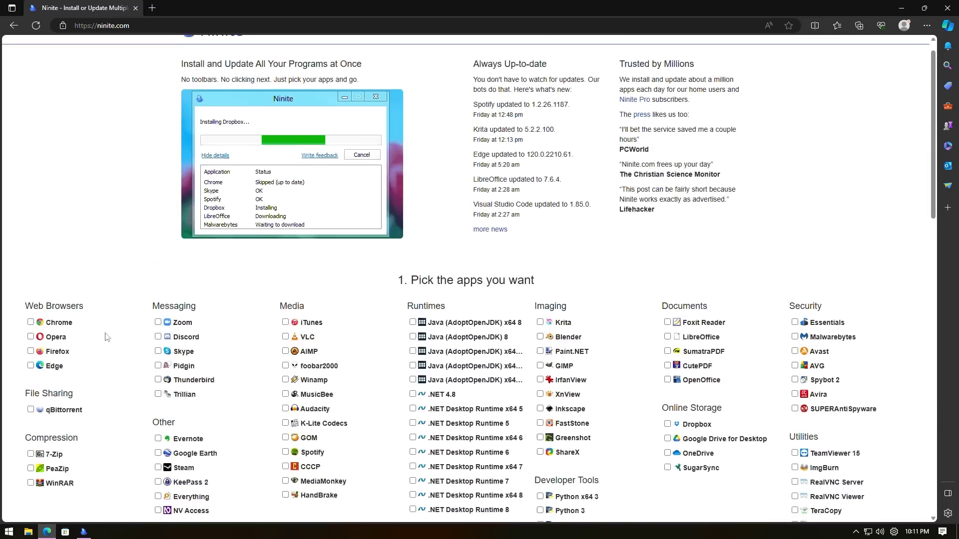
scroll(506, 386, down, 6)
scroll(705, 321, up, 3)
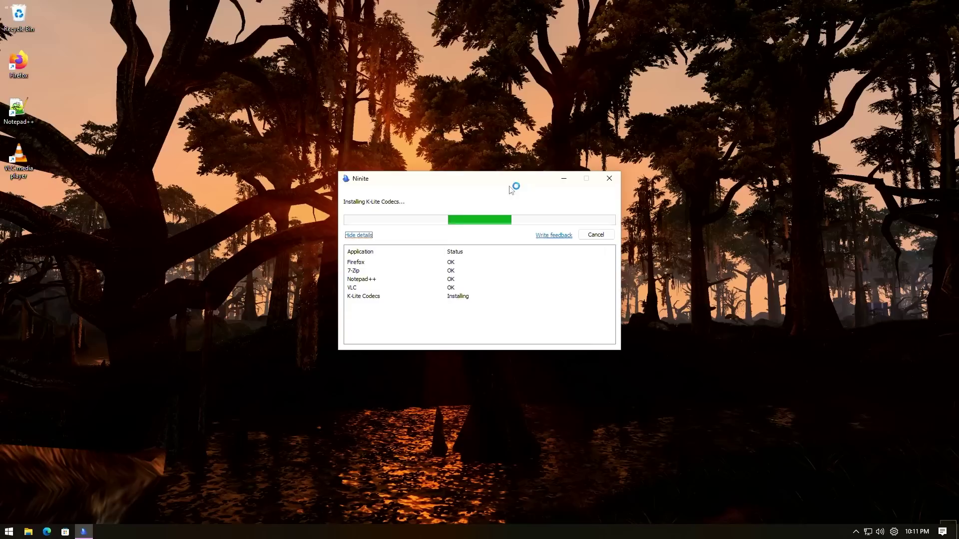
drag(510, 186, 401, 194)
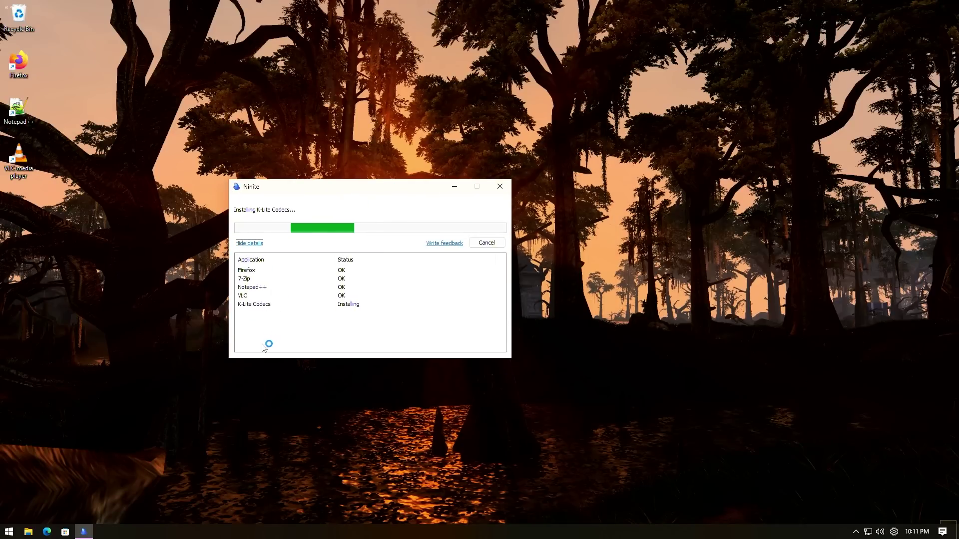
Delete the Notepad++ and VLC shortcuts, pin Firefox to the taskbar, and close Ninite
drag(45, 183, 7, 97)
drag(18, 157, 18, 17)
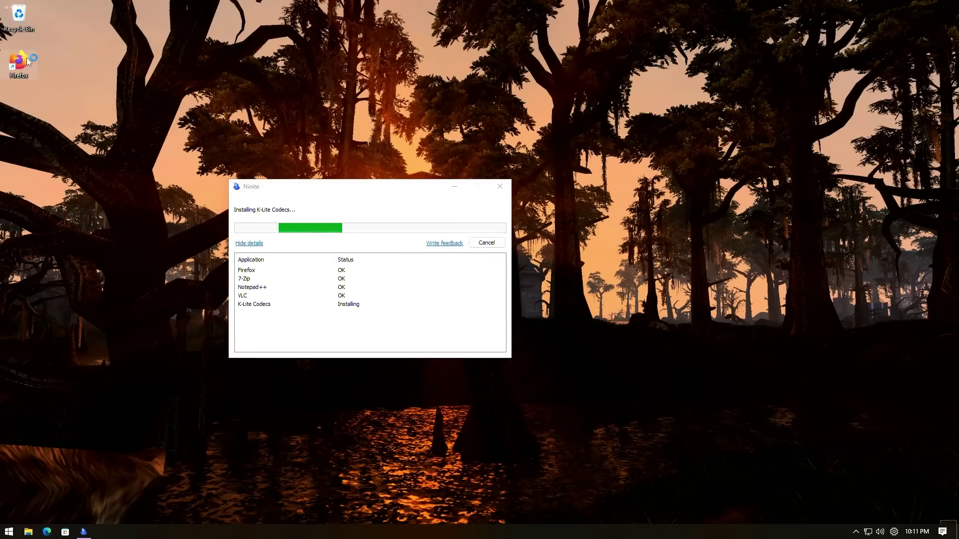
drag(18, 61, 25, 530)
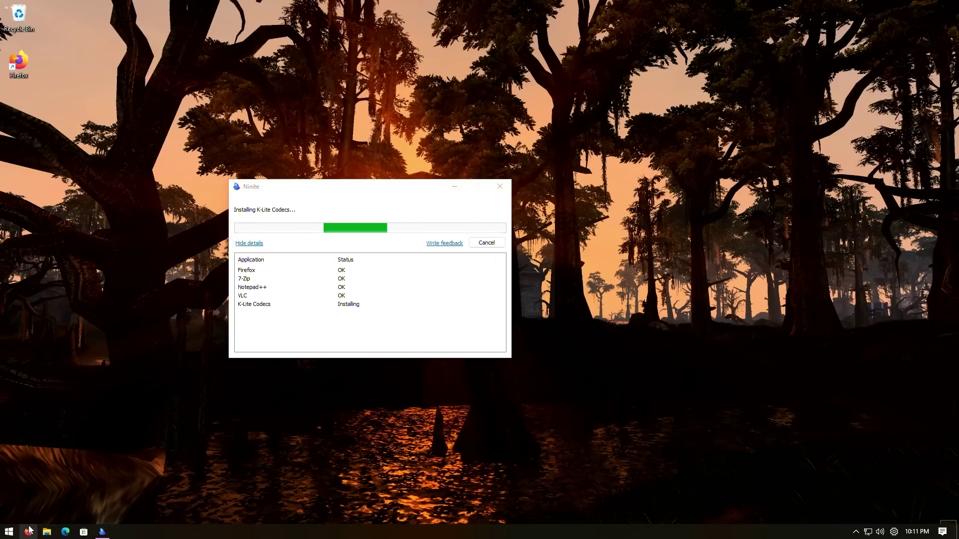
mouse_move(103, 532)
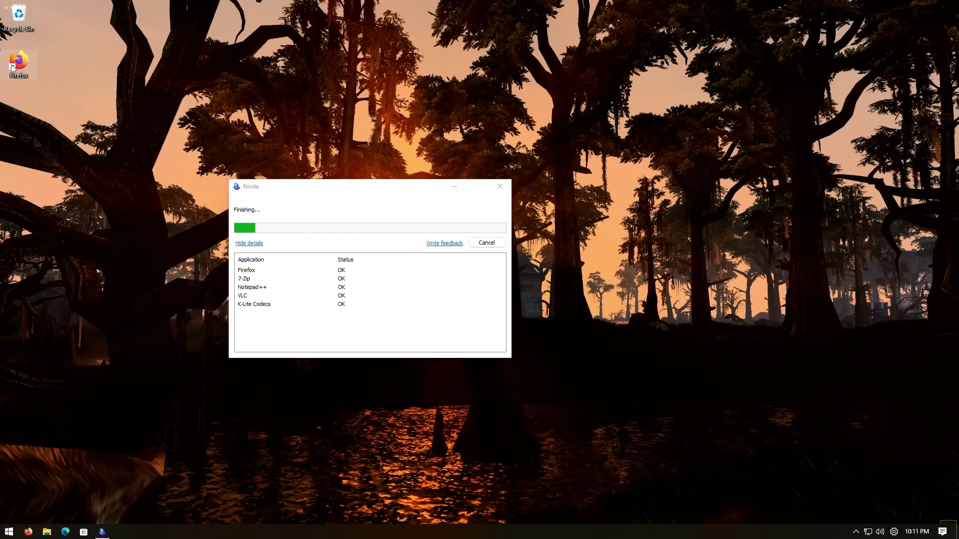
click(499, 187)
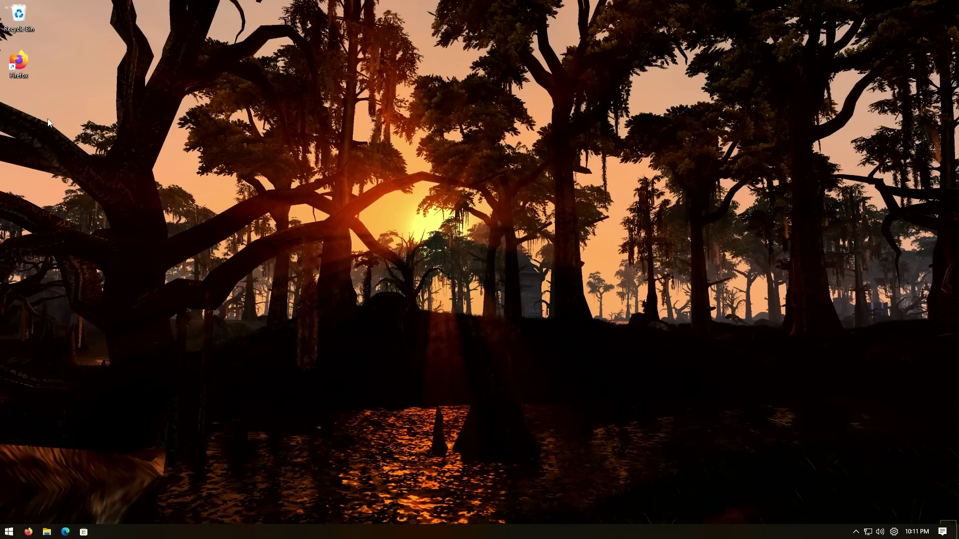
click(7, 533)
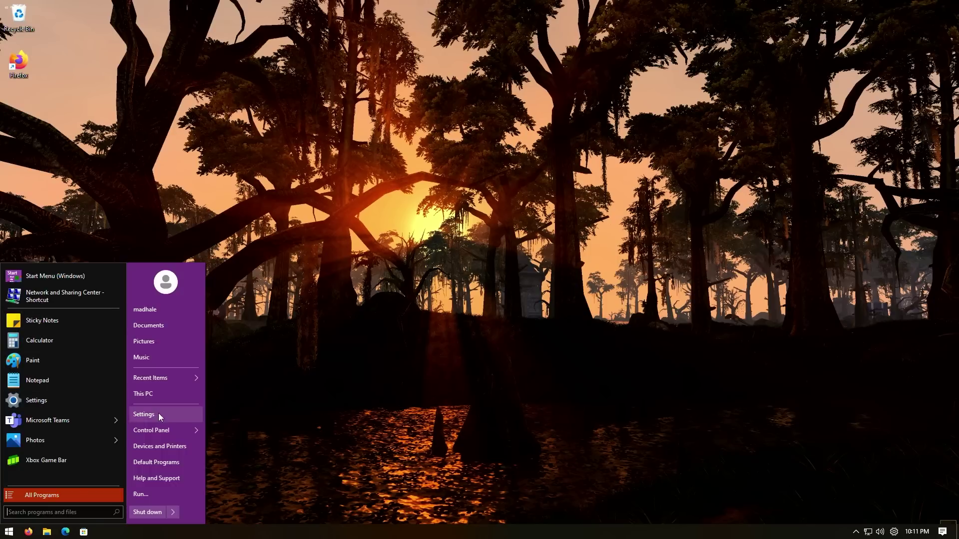
mouse_move(179, 430)
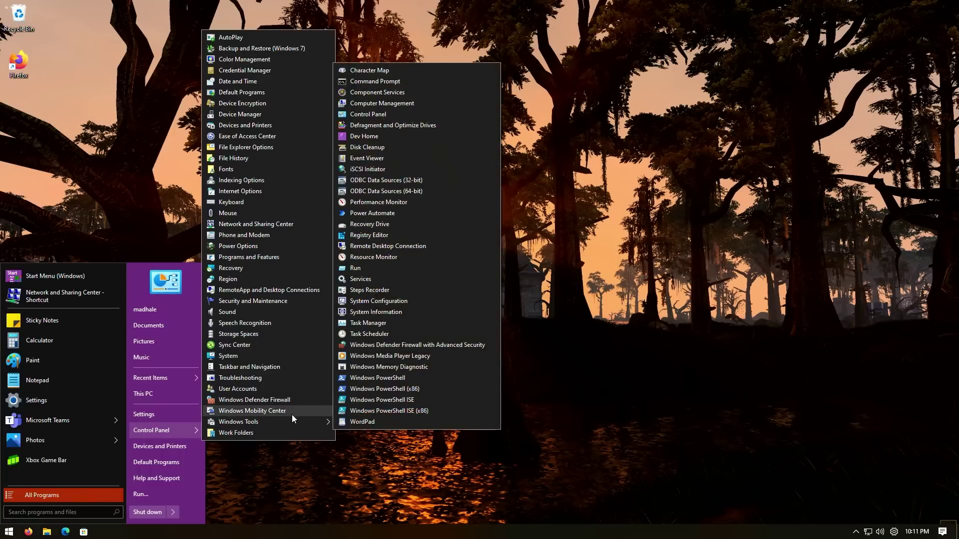
click(614, 264)
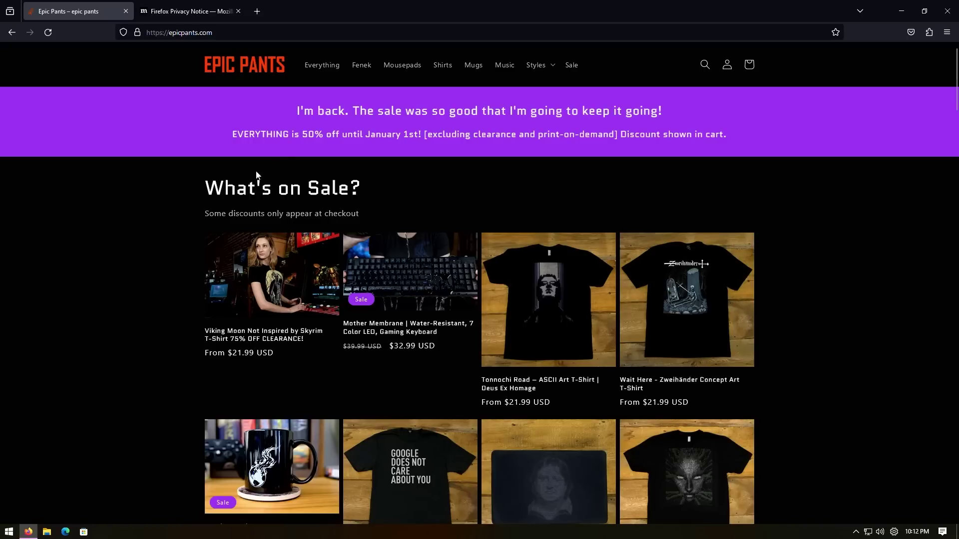
Close the Firefox Privacy Notice tab and scroll epicpants.com down to the Fenek products
middle_click(206, 16)
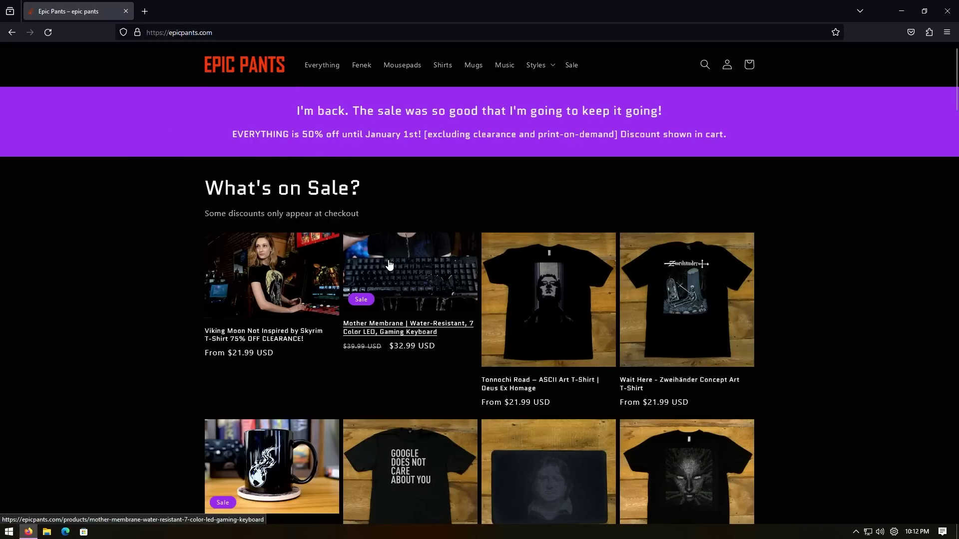
scroll(89, 366, down, 1)
scroll(88, 364, down, 2)
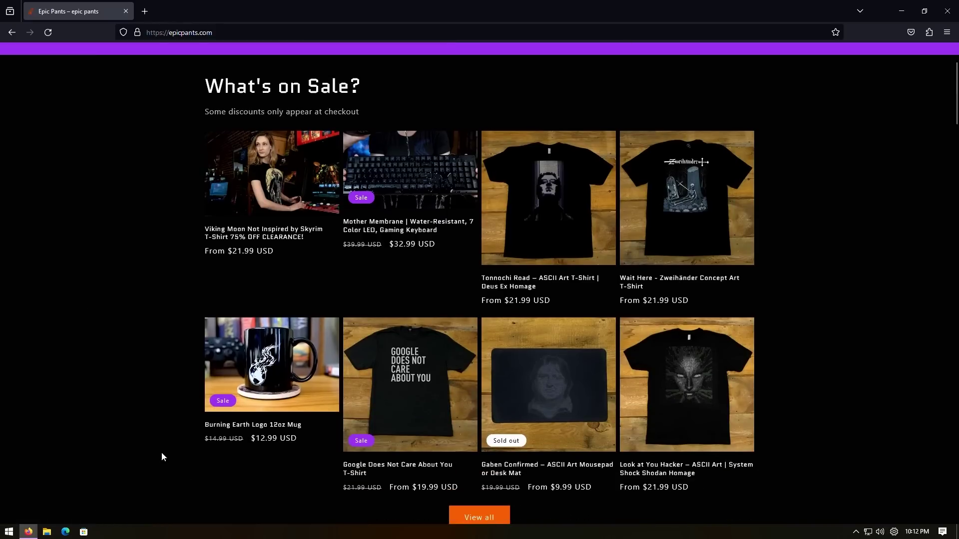
scroll(161, 452, up, 3)
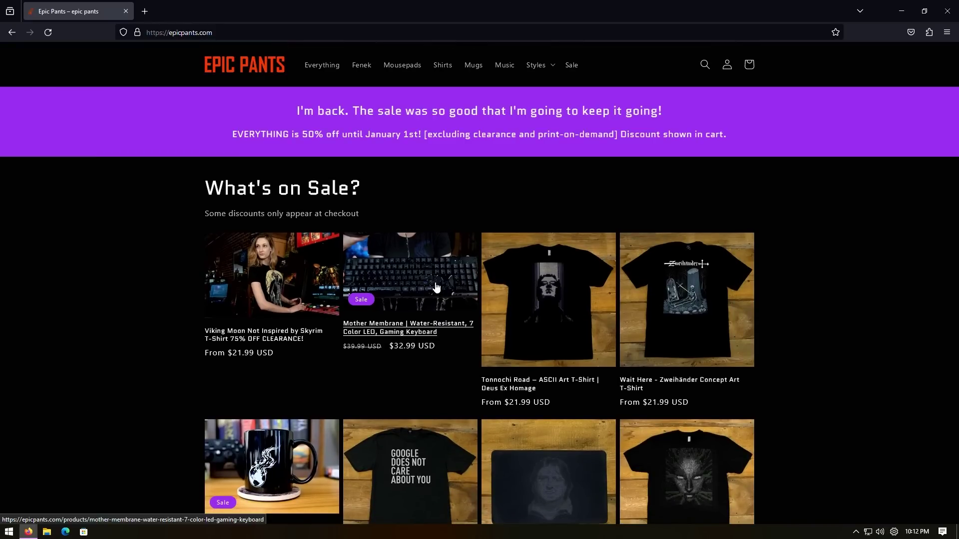
scroll(430, 288, down, 5)
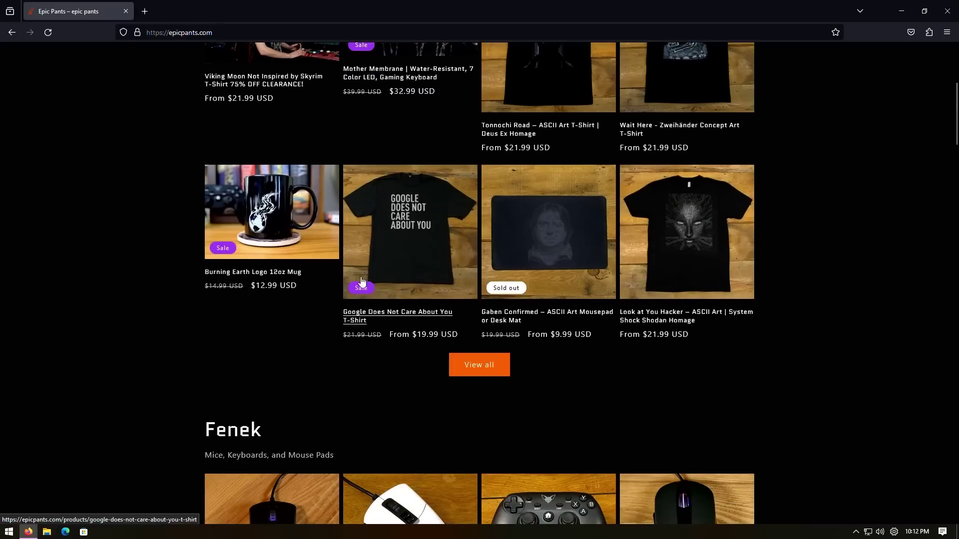
scroll(406, 429, down, 4)
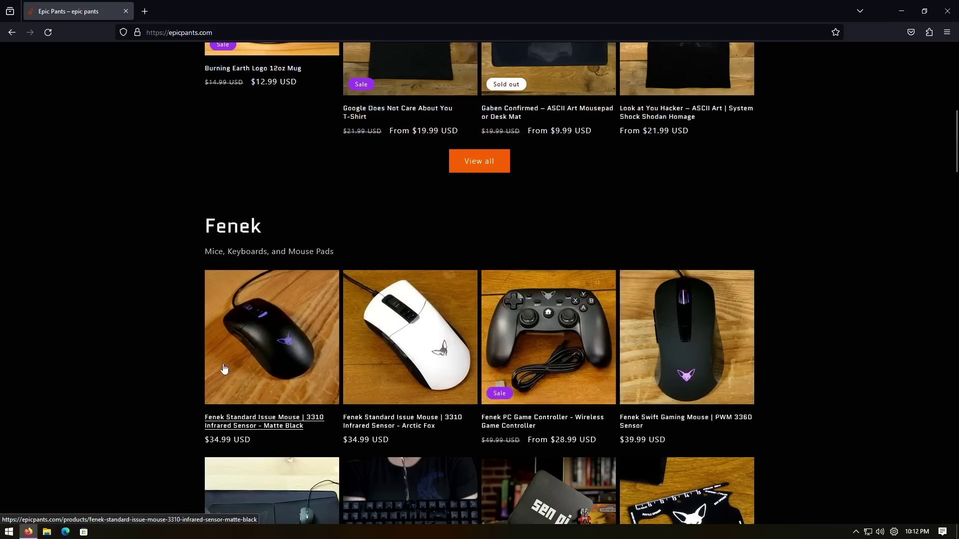
scroll(220, 384, down, 1)
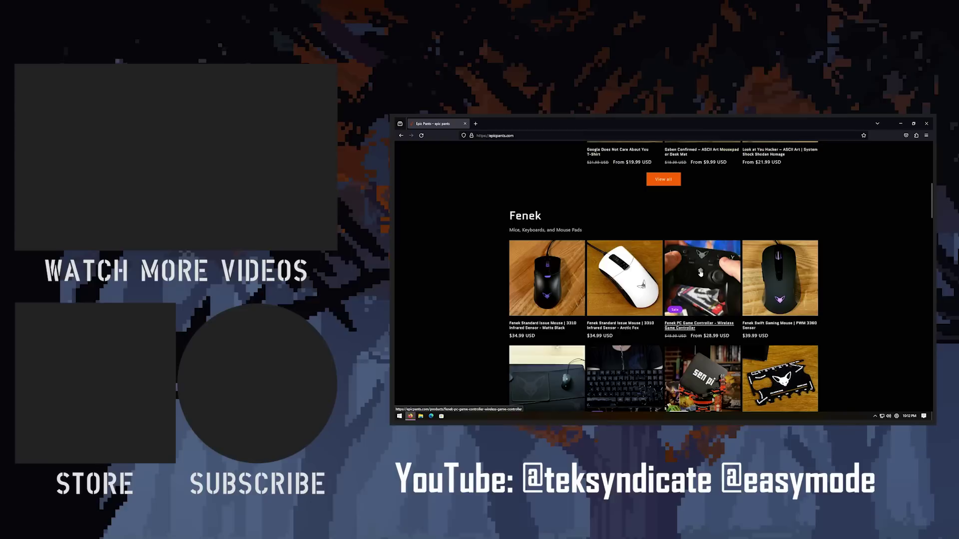
Open the Fenek PC Game Controller ($28.99) product page in a new tab and switch to it
middle_click(700, 272)
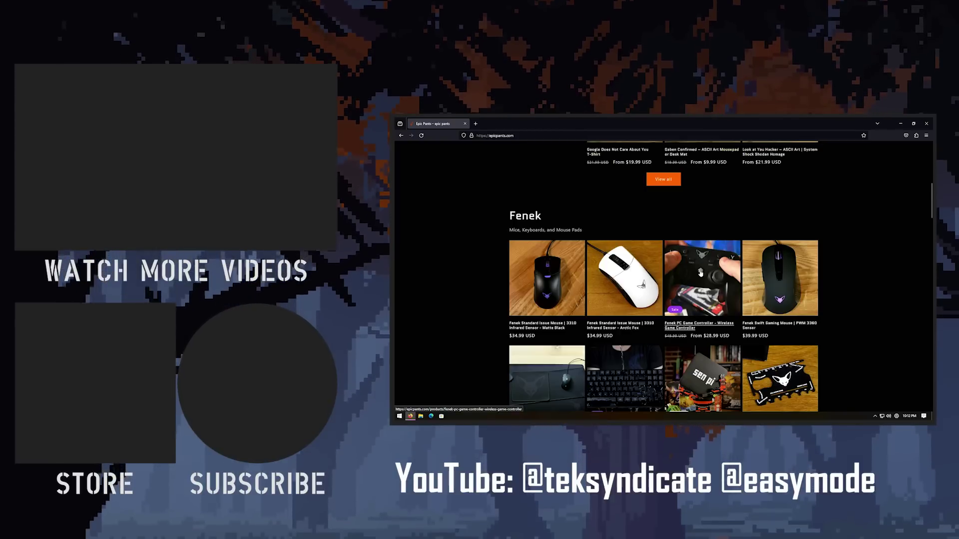
key(ctrl+Tab)
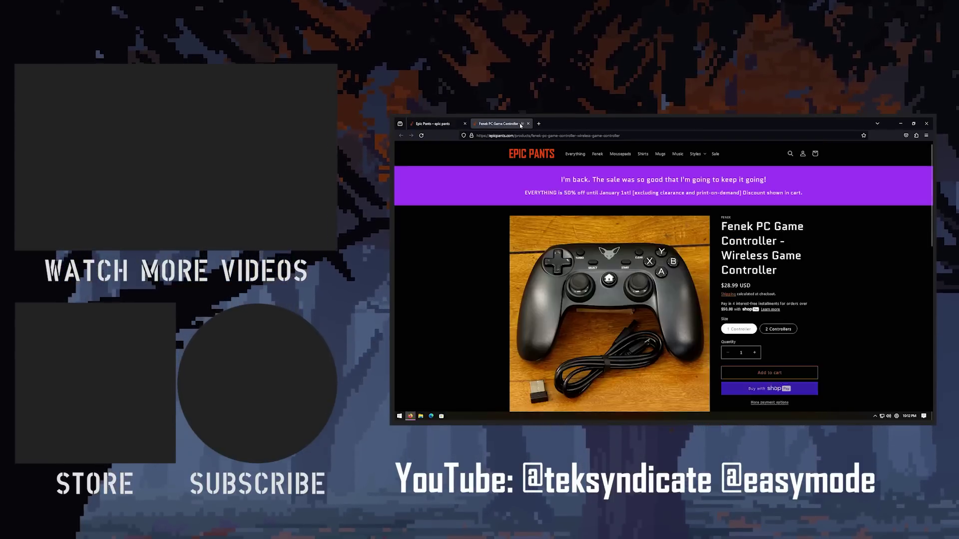